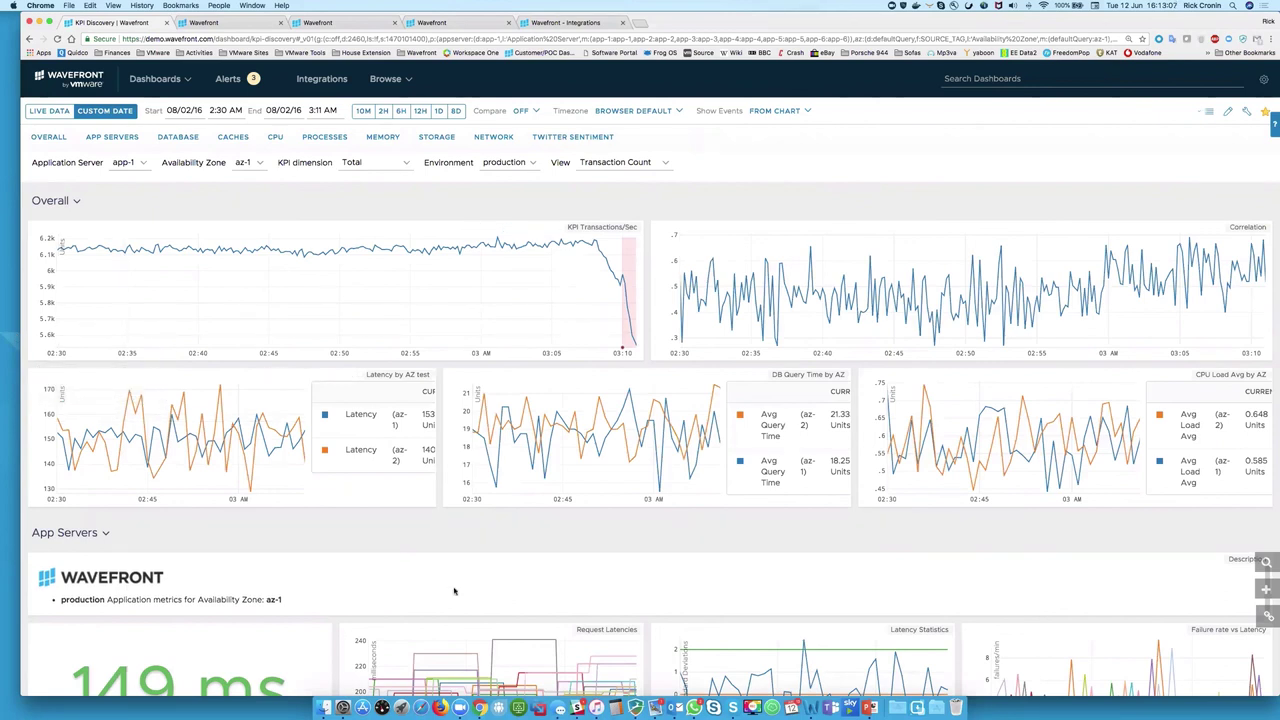
pyautogui.scroll(-5, 953, 545)
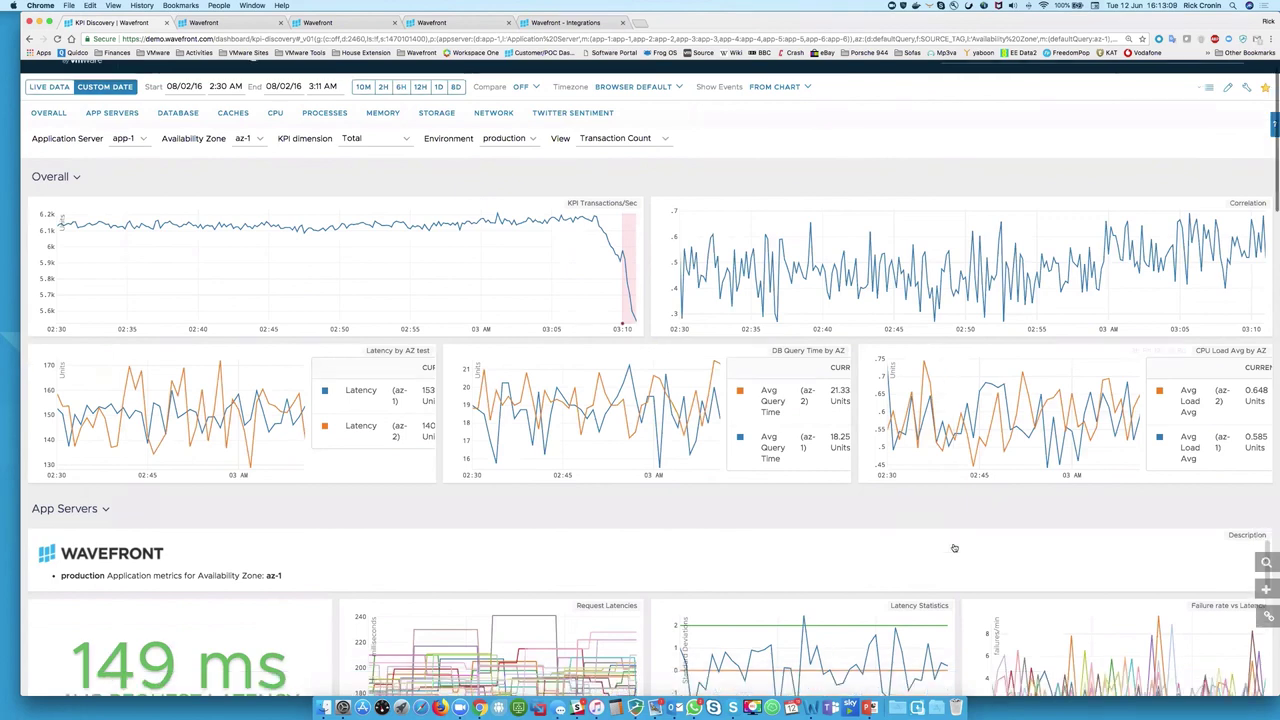
pyautogui.scroll(-3, 954, 547)
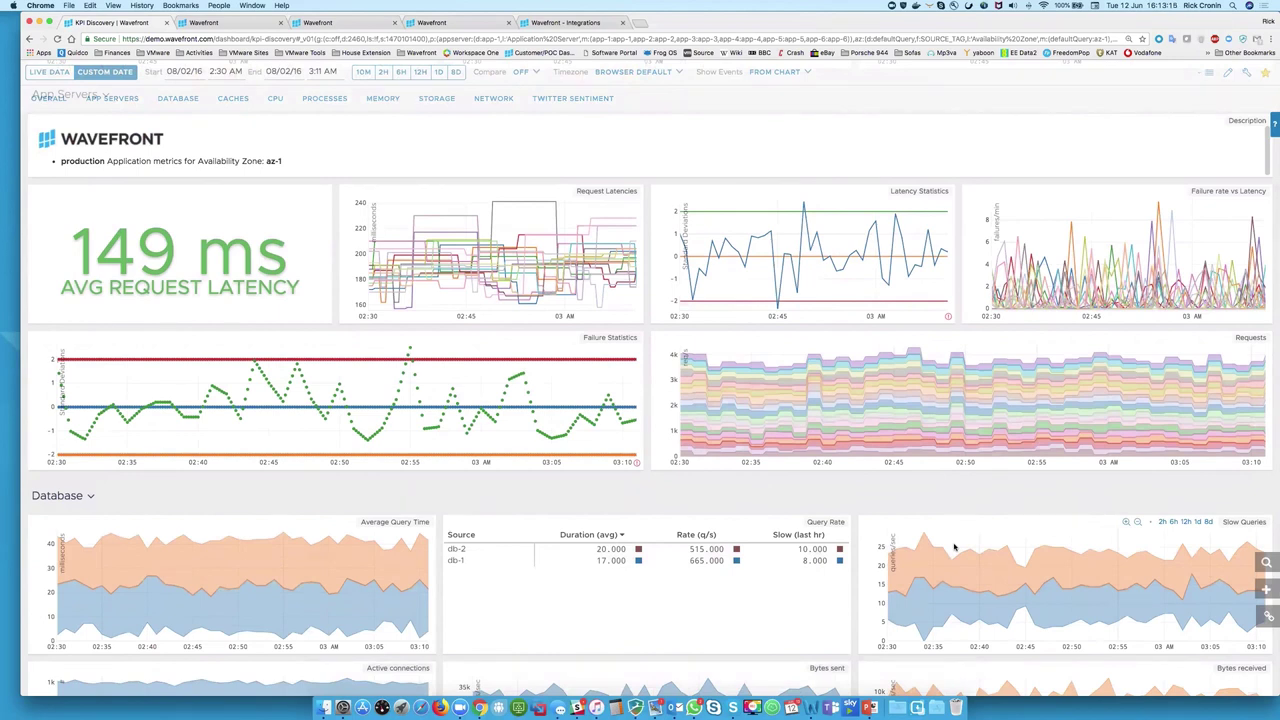
pyautogui.scroll(-2, 954, 547)
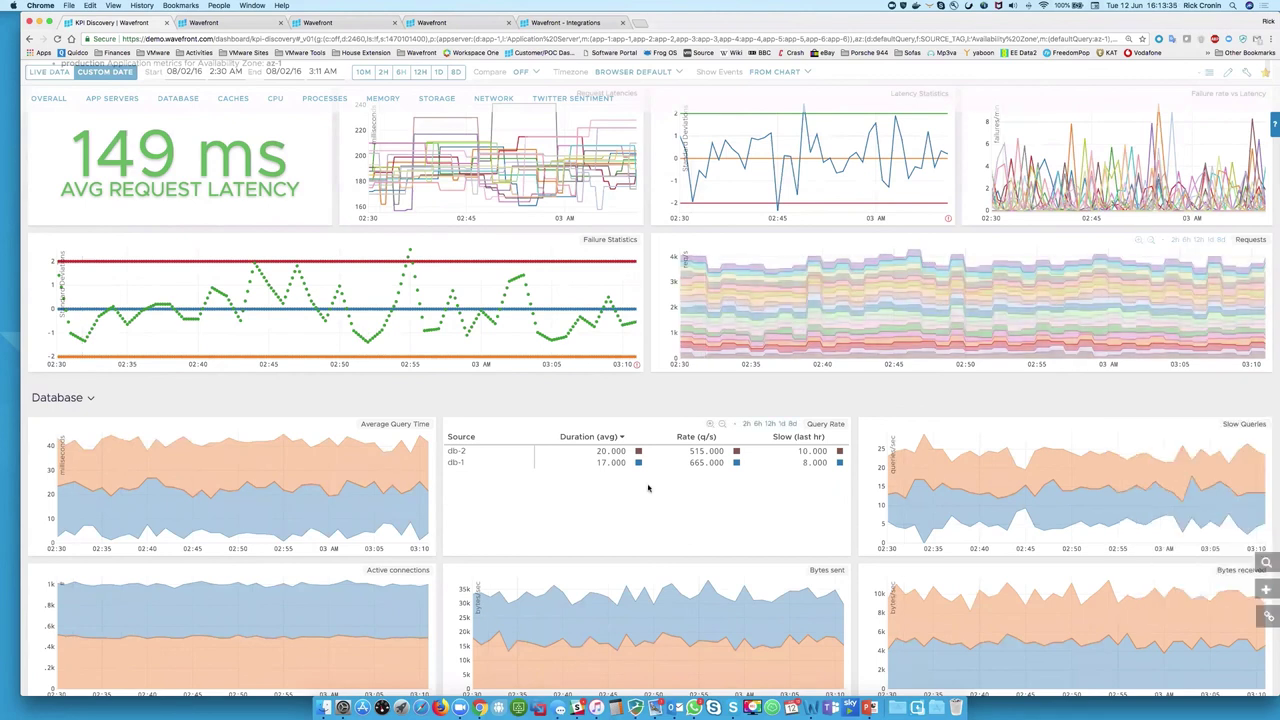
pyautogui.scroll(-3, 651, 486)
pyautogui.scroll(-1, 648, 488)
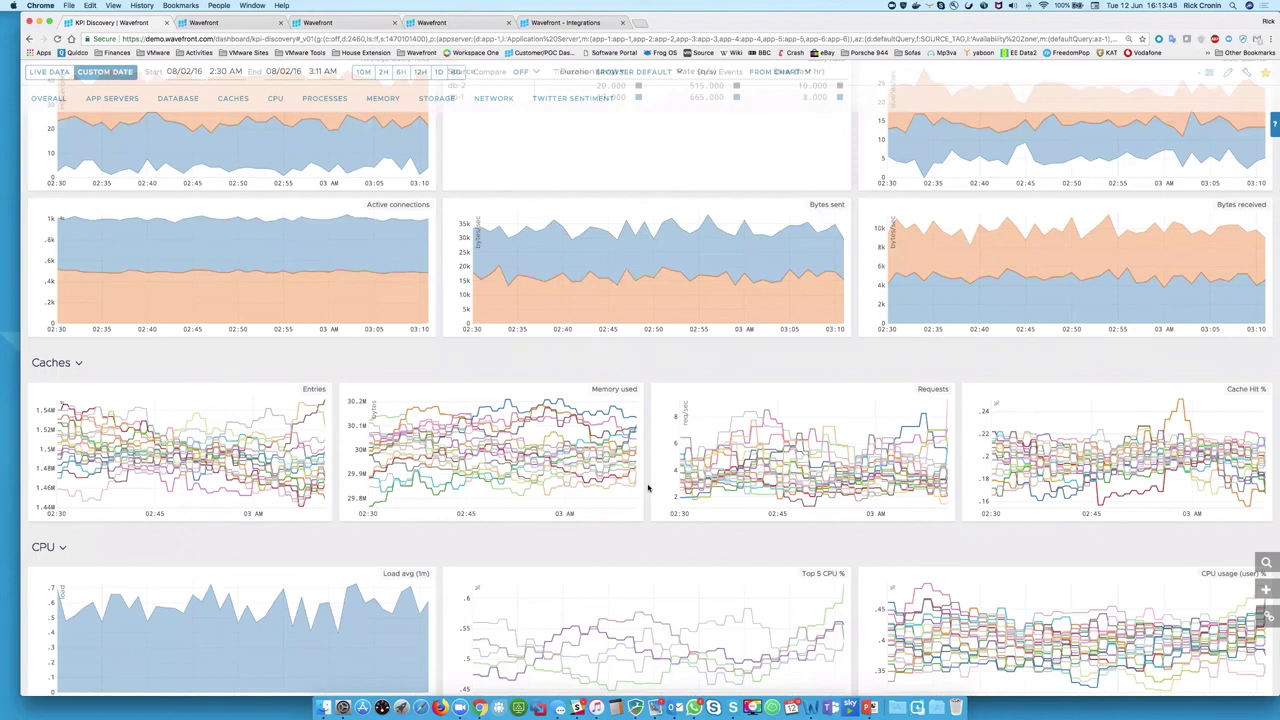
pyautogui.scroll(-1, 648, 488)
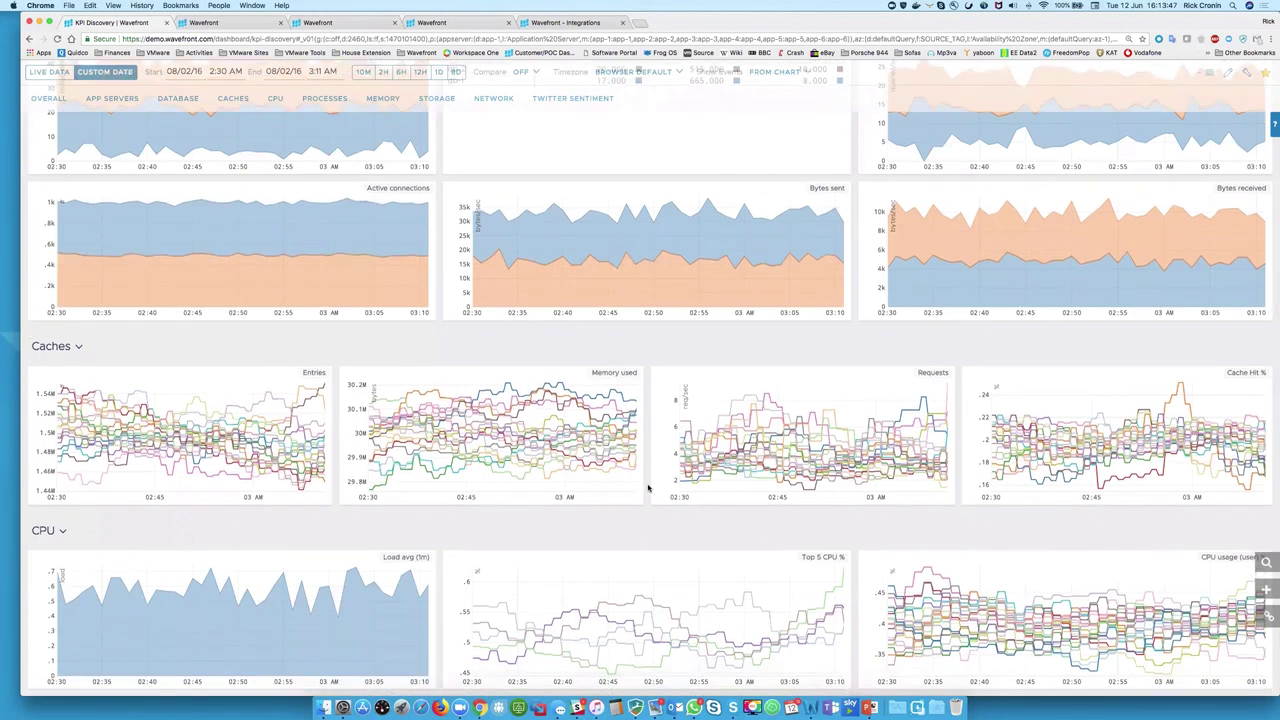
pyautogui.scroll(-1, 648, 488)
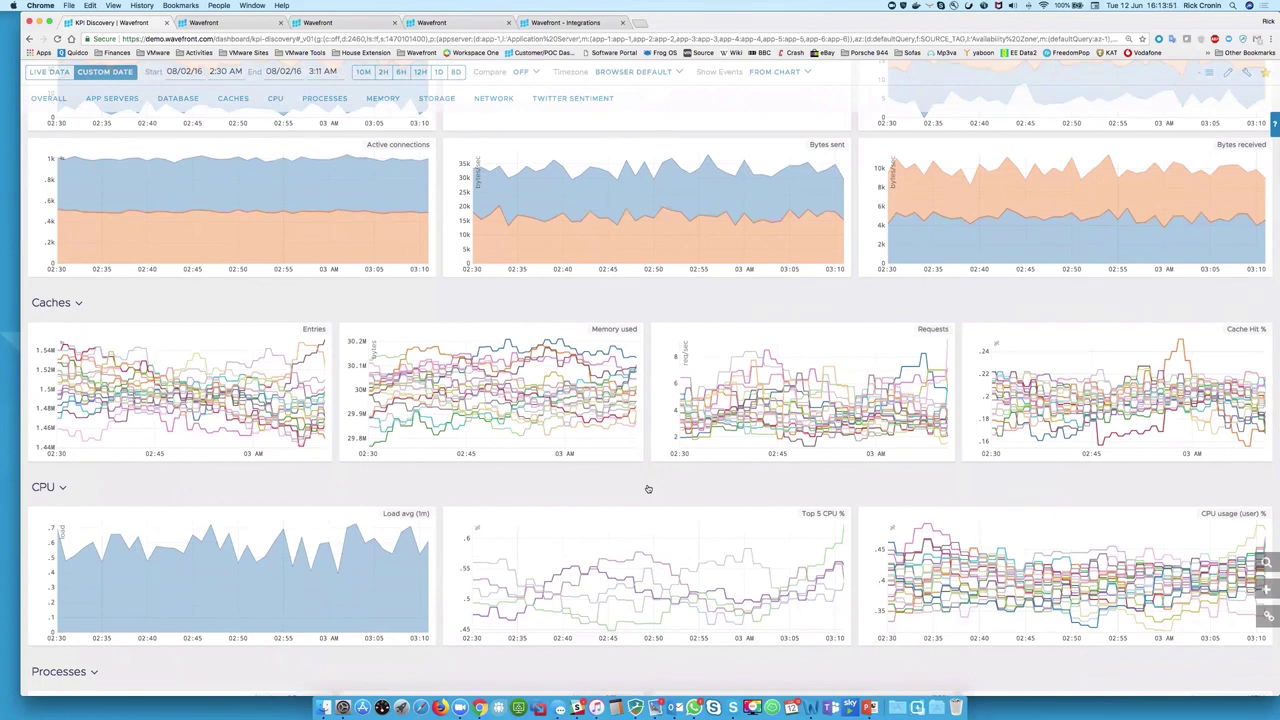
pyautogui.scroll(-5, 675, 476)
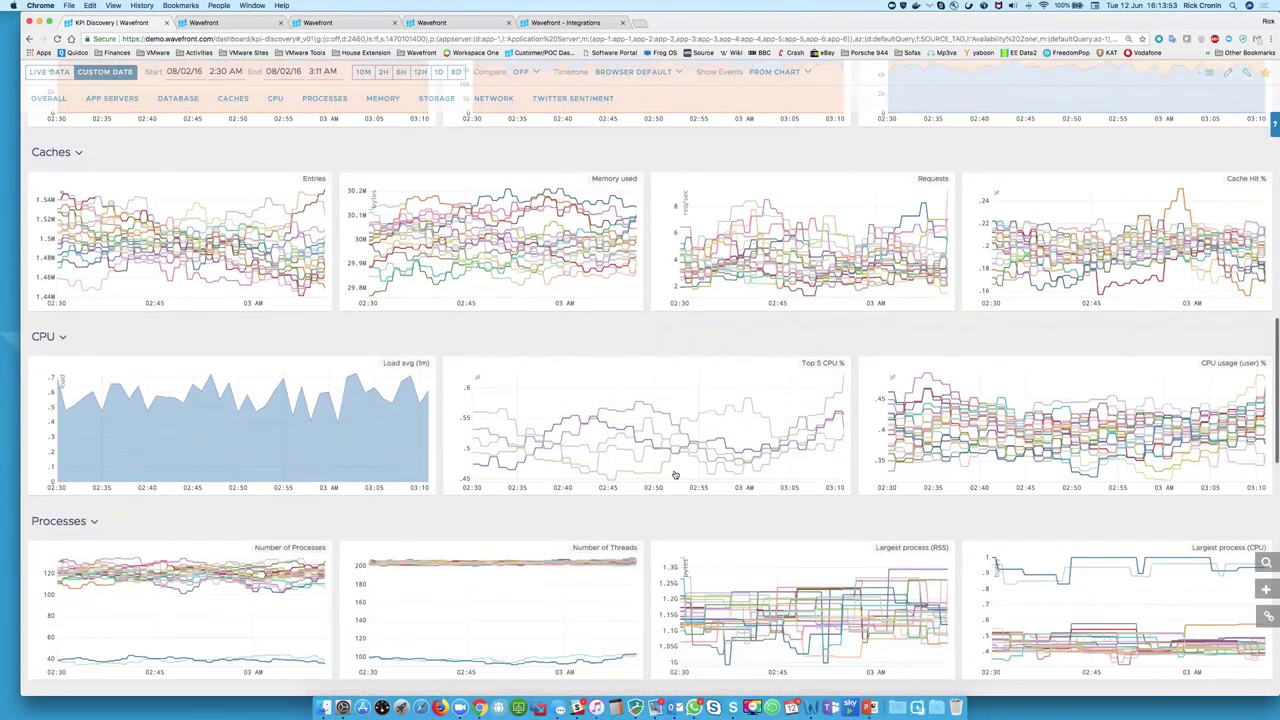
pyautogui.scroll(-7, 675, 476)
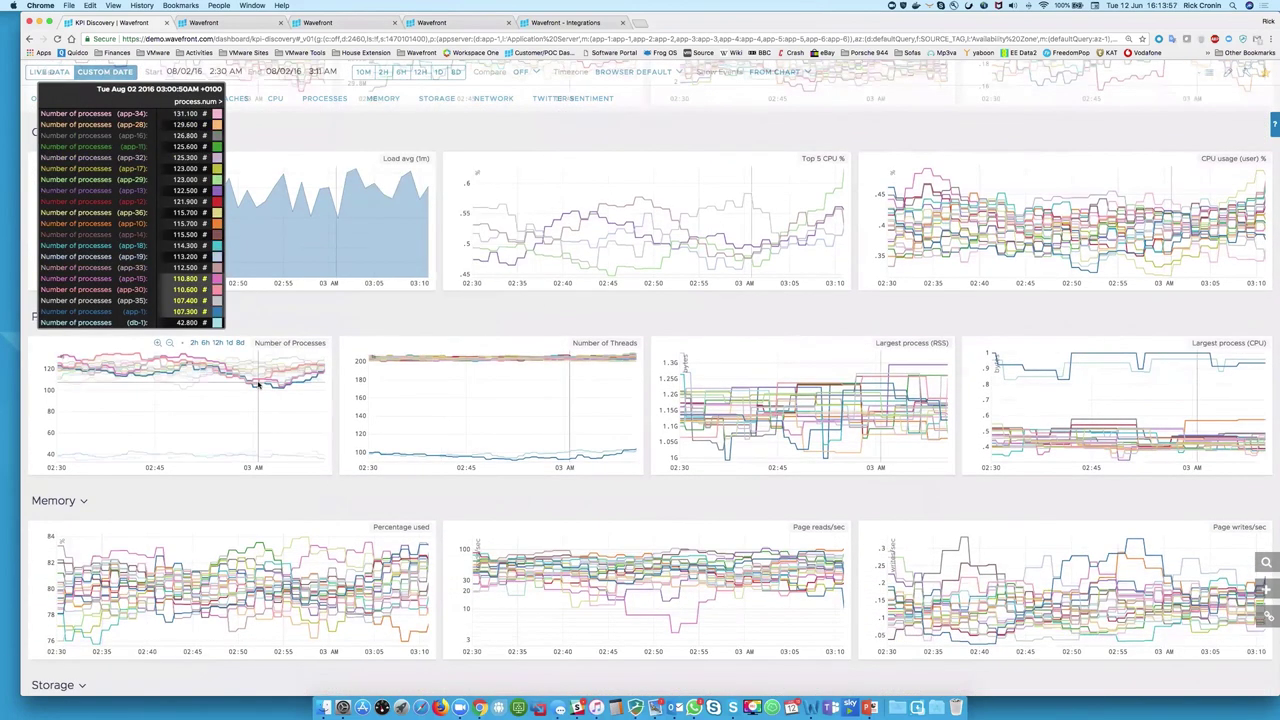
pyautogui.scroll(-7, 380, 522)
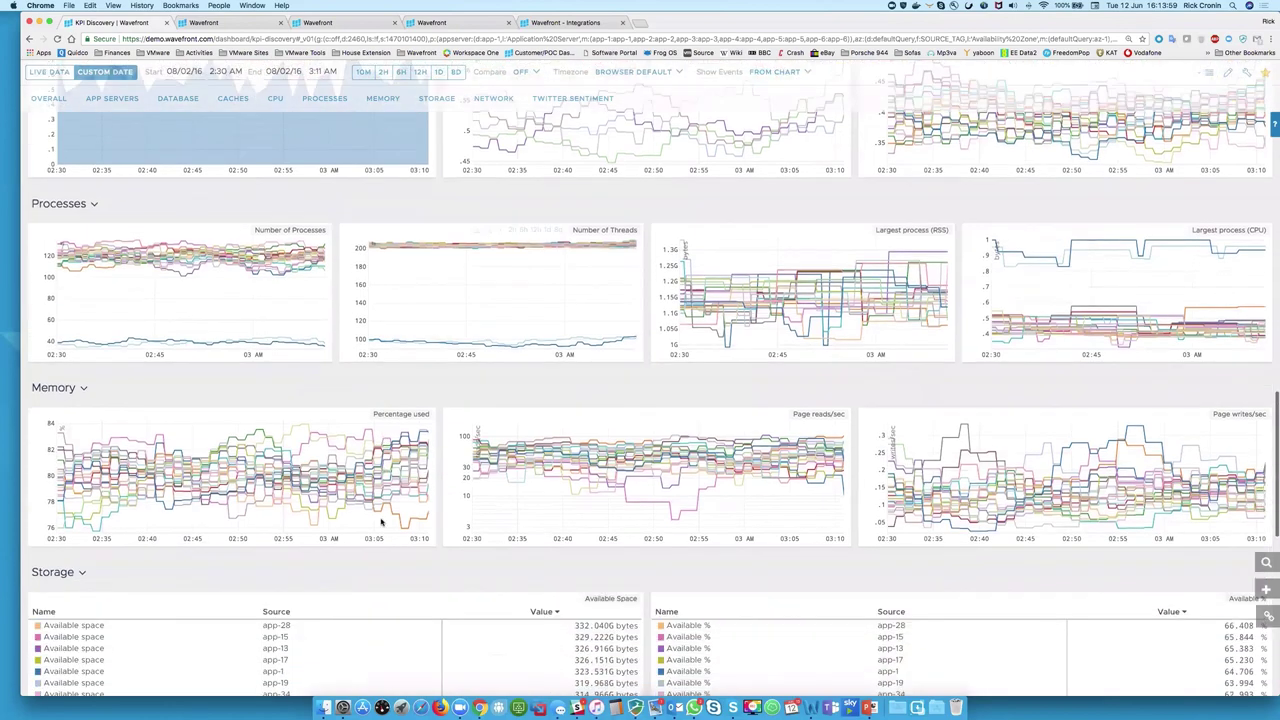
pyautogui.scroll(-3, 380, 522)
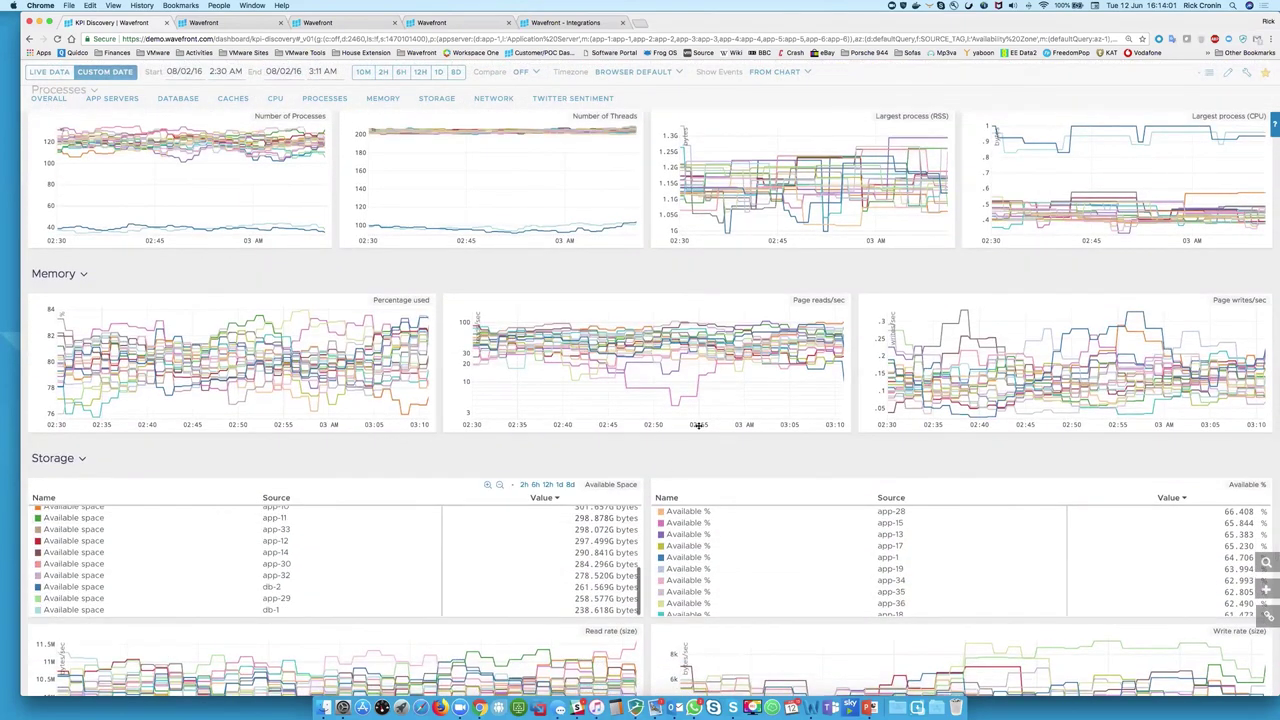
pyautogui.scroll(-15, 632, 463)
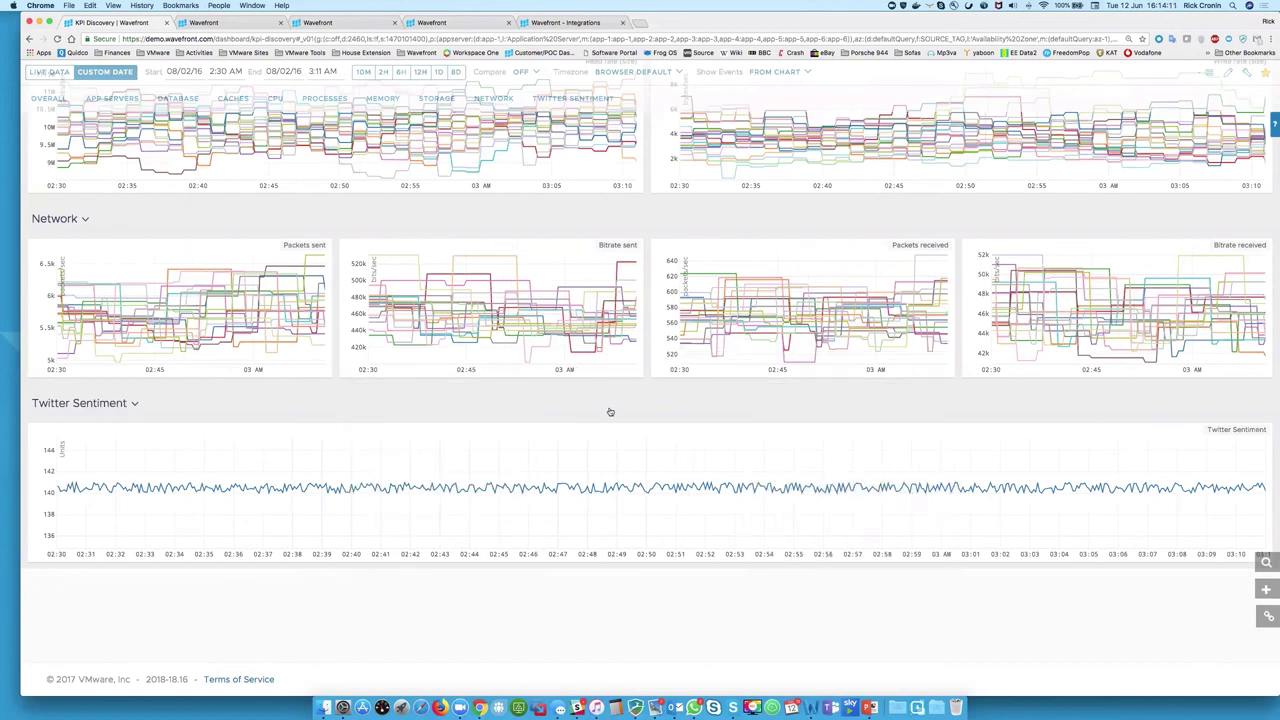
pyautogui.scroll(20, 606, 412)
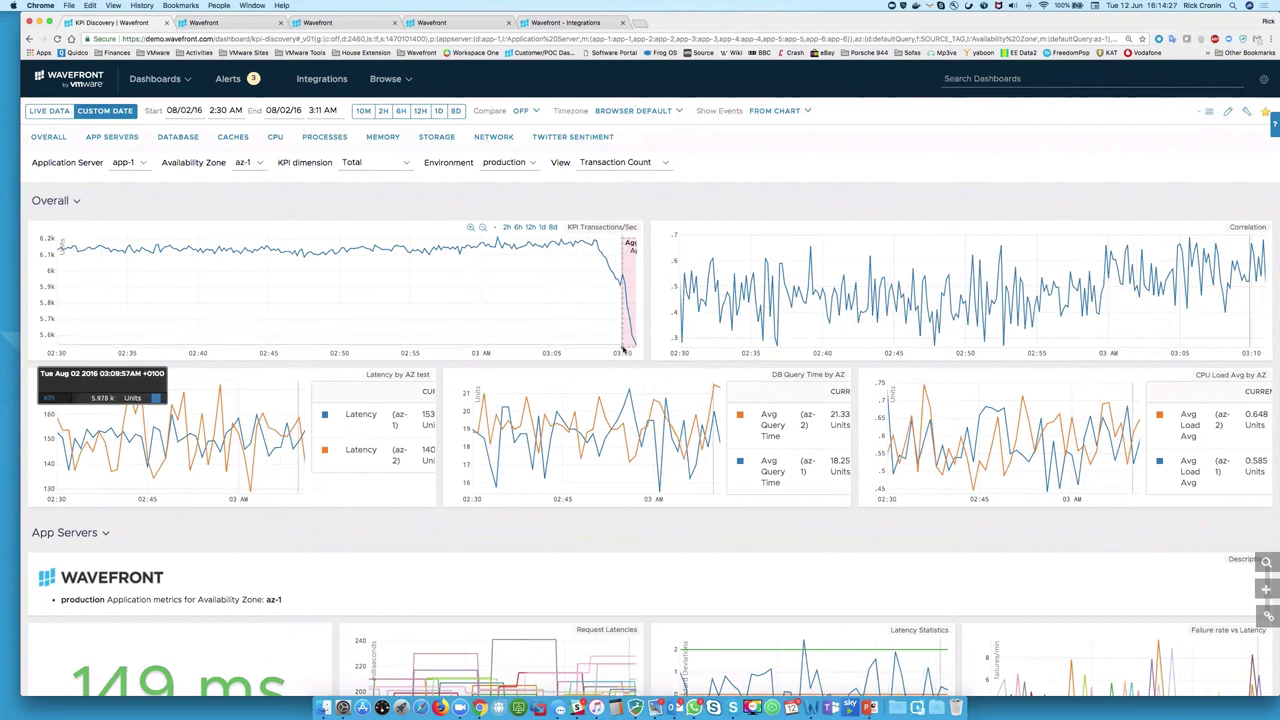
# Step: Break the KPI Transactions/Sec chart down by customer first, then by app server
pyautogui.moveTo(622, 349)
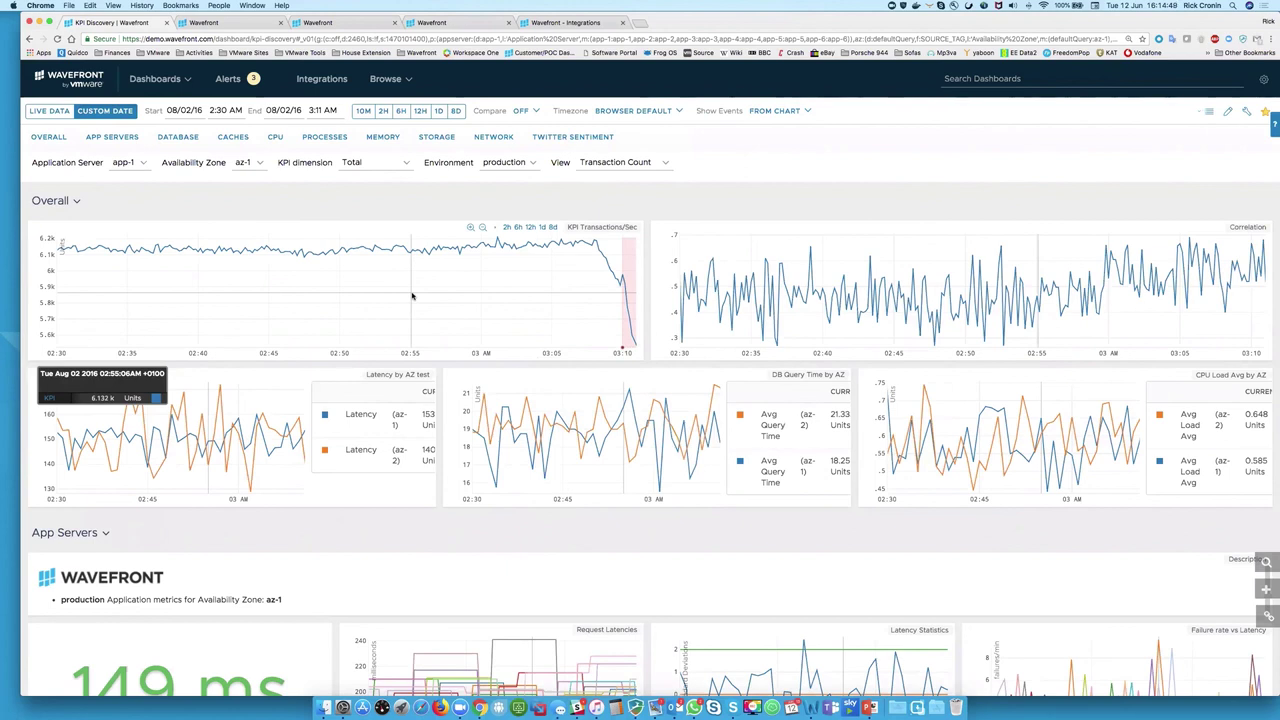
pyautogui.click(404, 163)
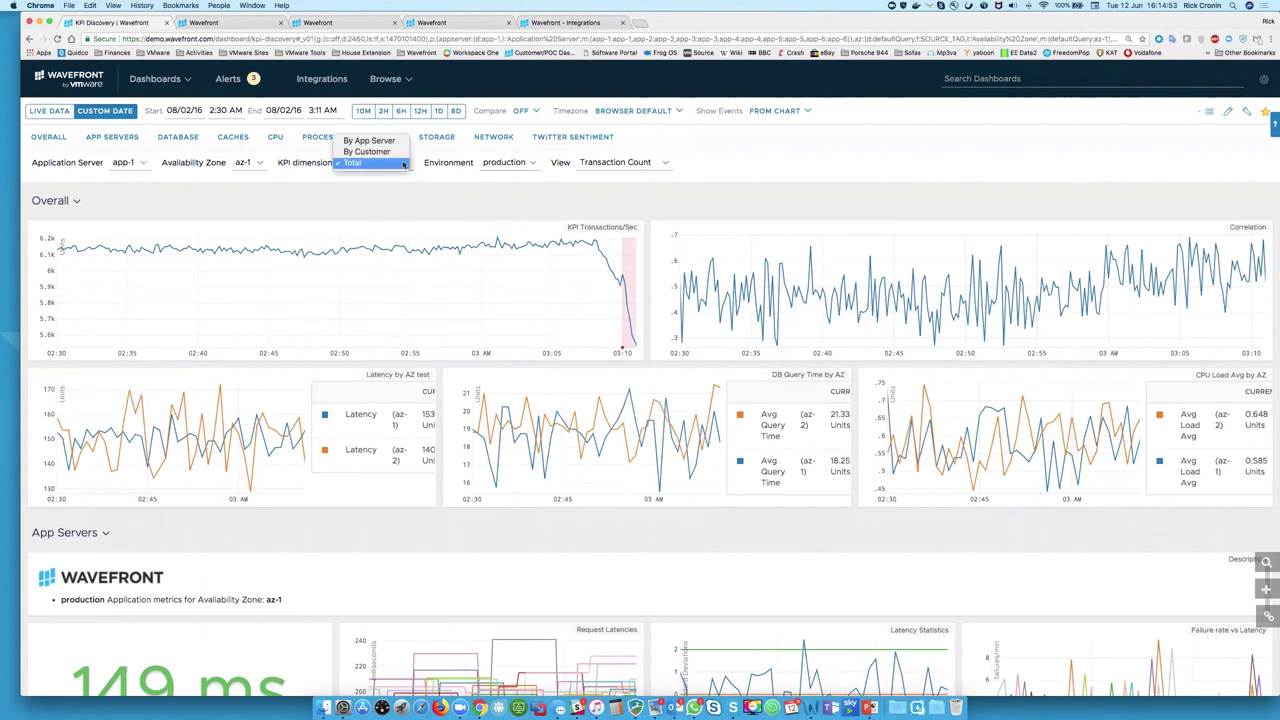
pyautogui.click(370, 151)
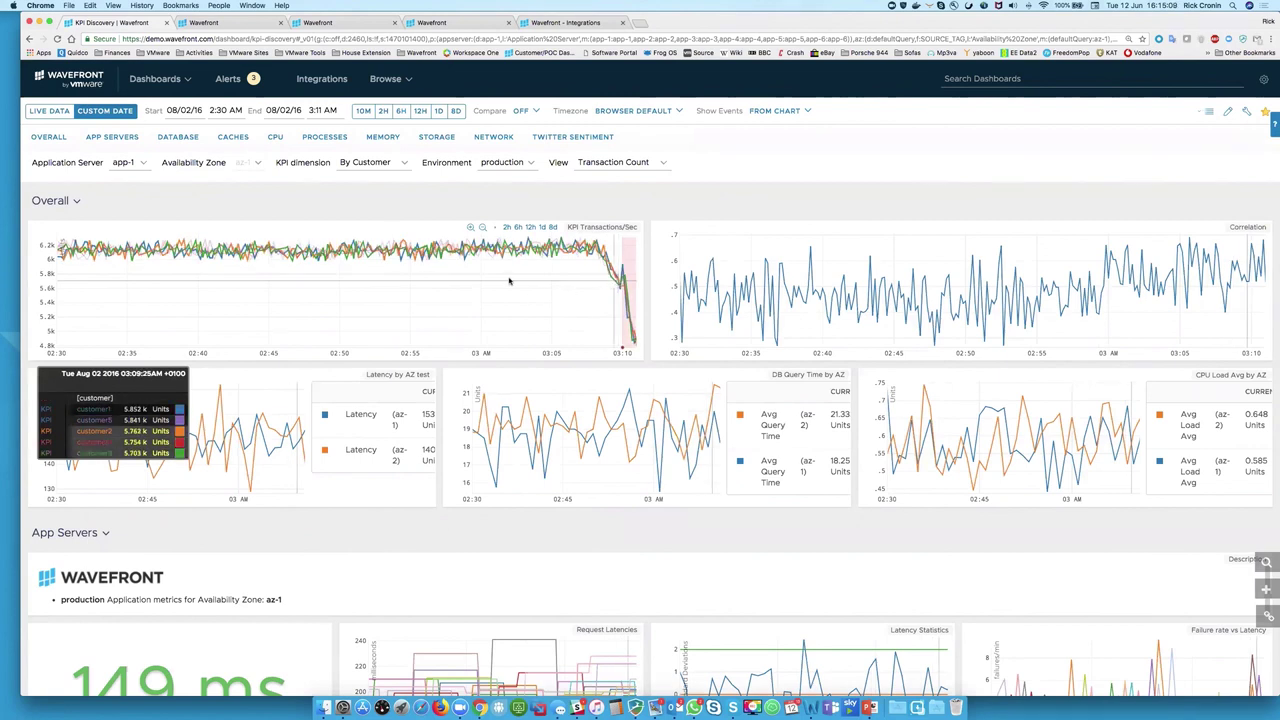
pyautogui.click(400, 164)
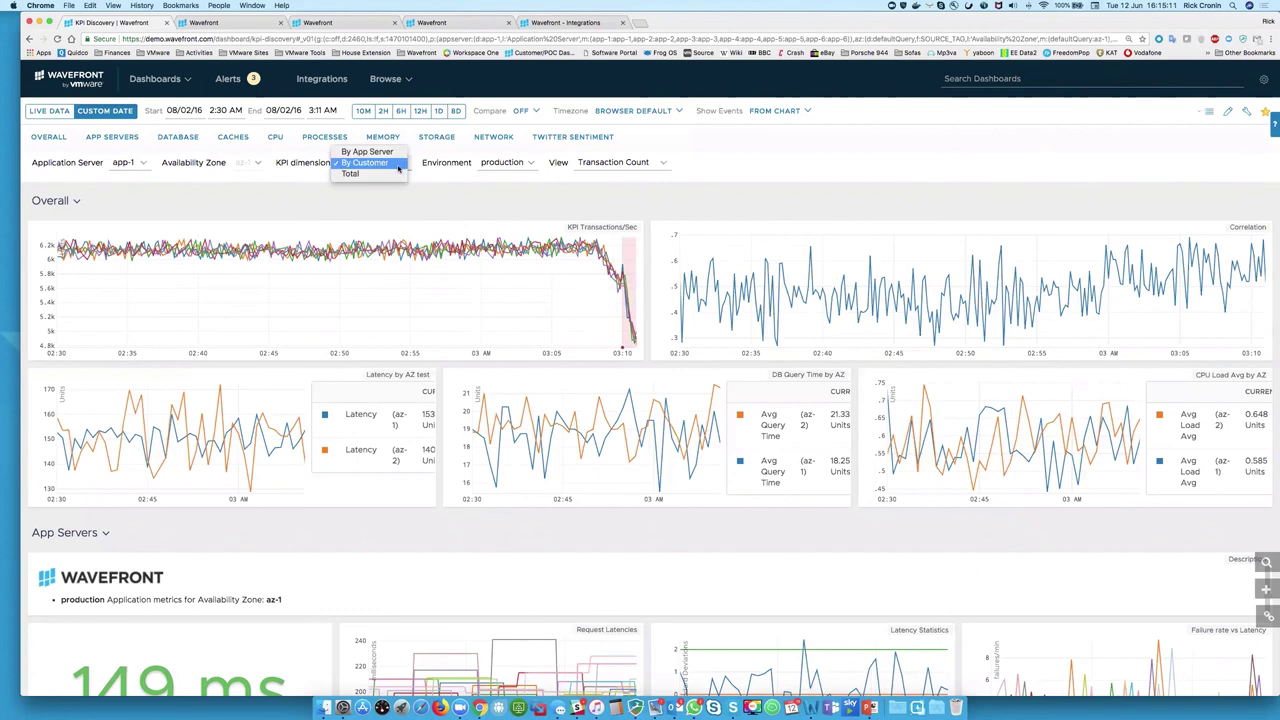
pyautogui.click(393, 153)
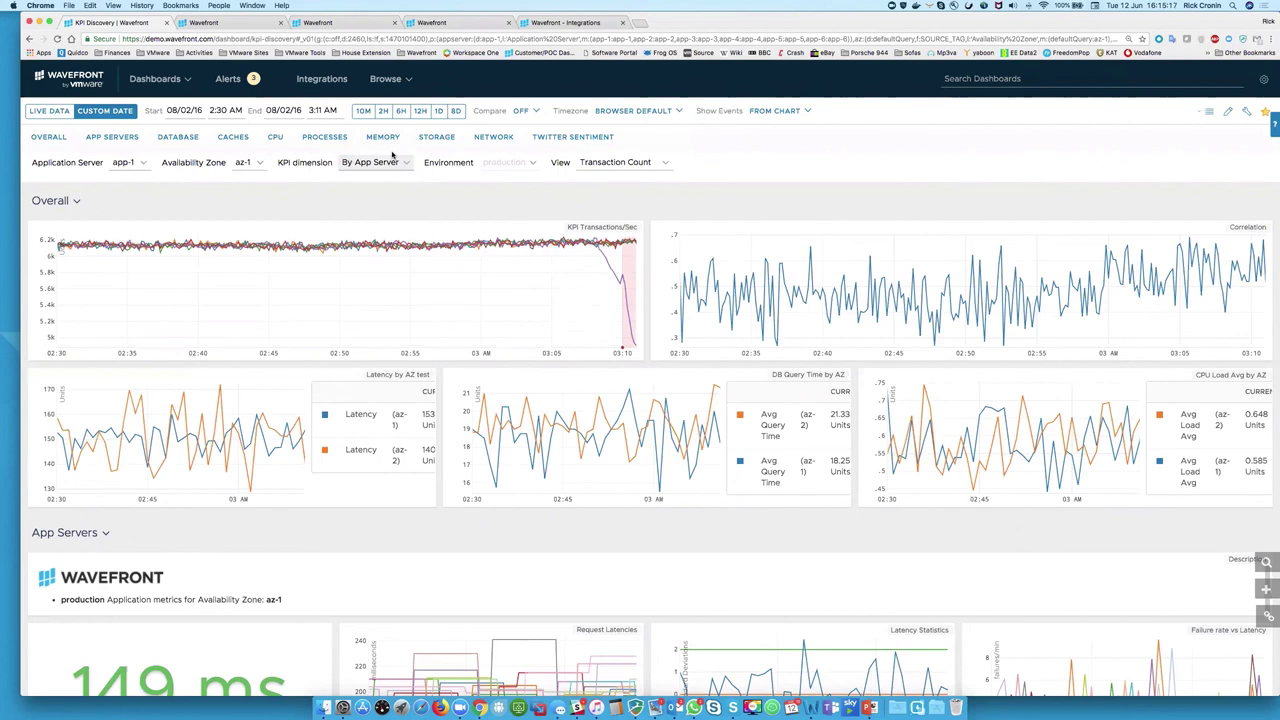
pyautogui.moveTo(619, 280)
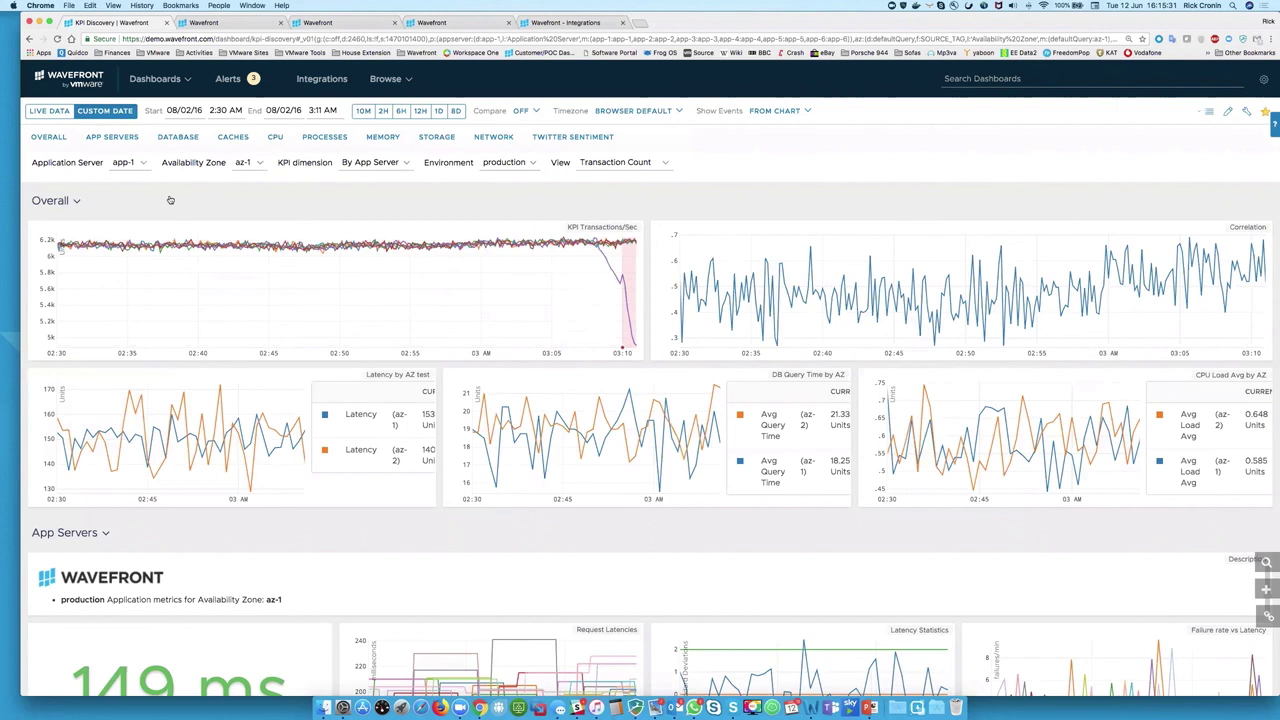
# Step: Set the dashboard's application server to app-5 and review the updated charts
pyautogui.click(140, 164)
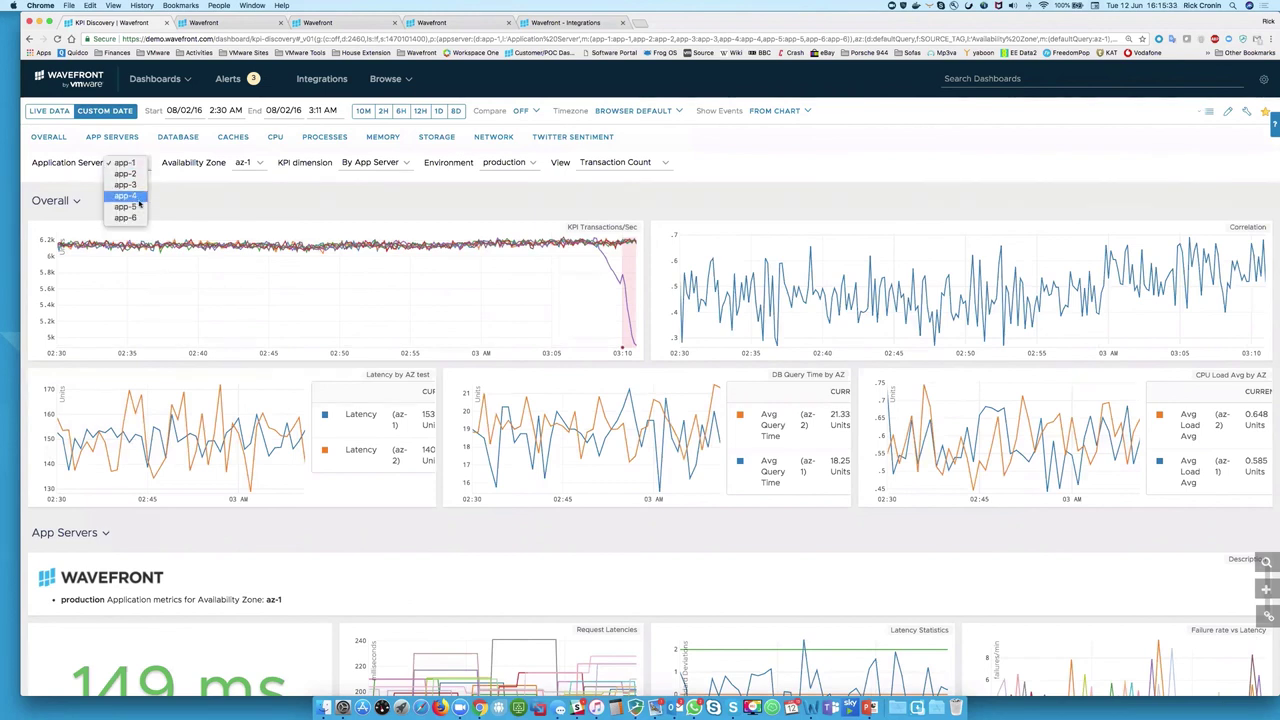
pyautogui.click(130, 206)
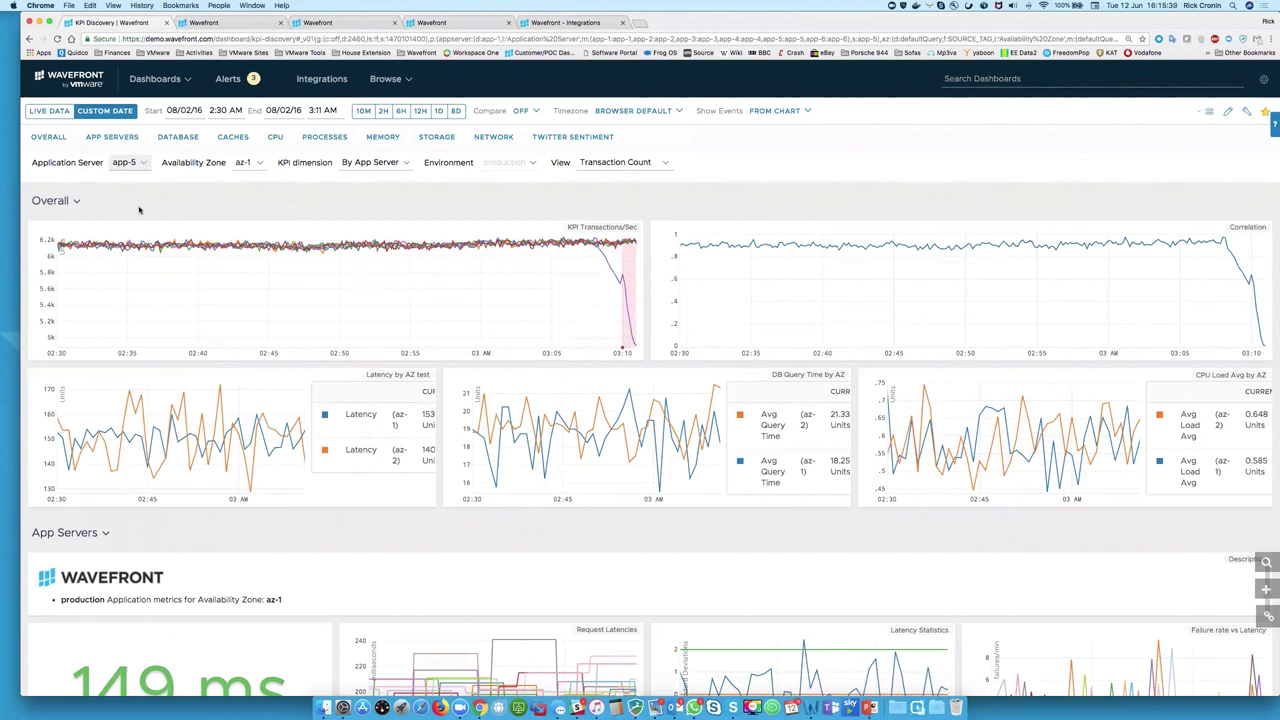
pyautogui.scroll(-5, 194, 505)
pyautogui.scroll(-1, 194, 510)
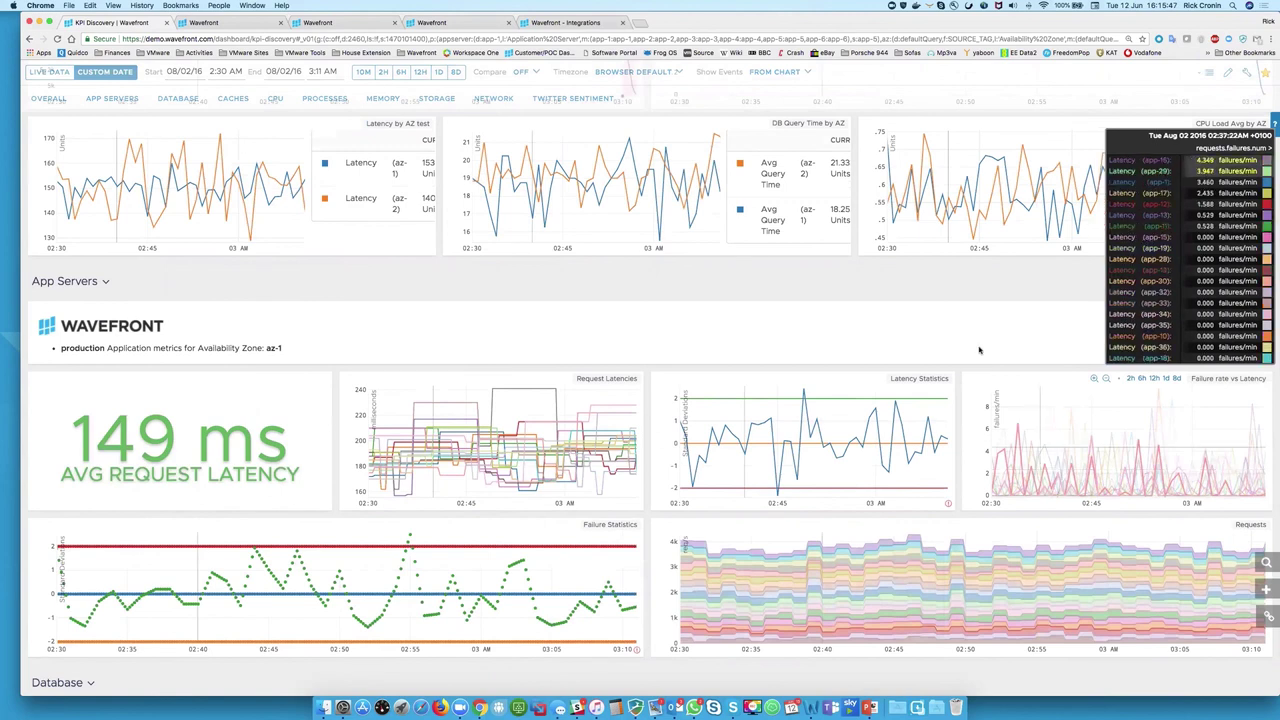
pyautogui.scroll(5, 913, 272)
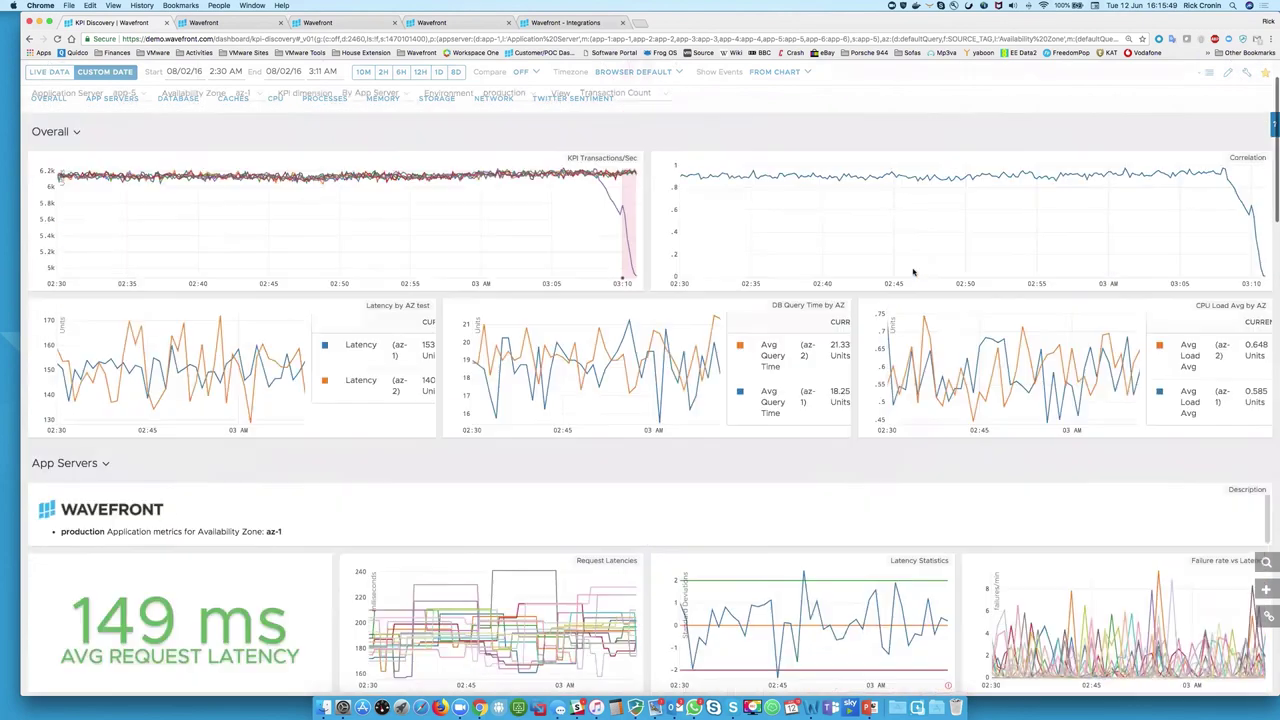
pyautogui.click(656, 163)
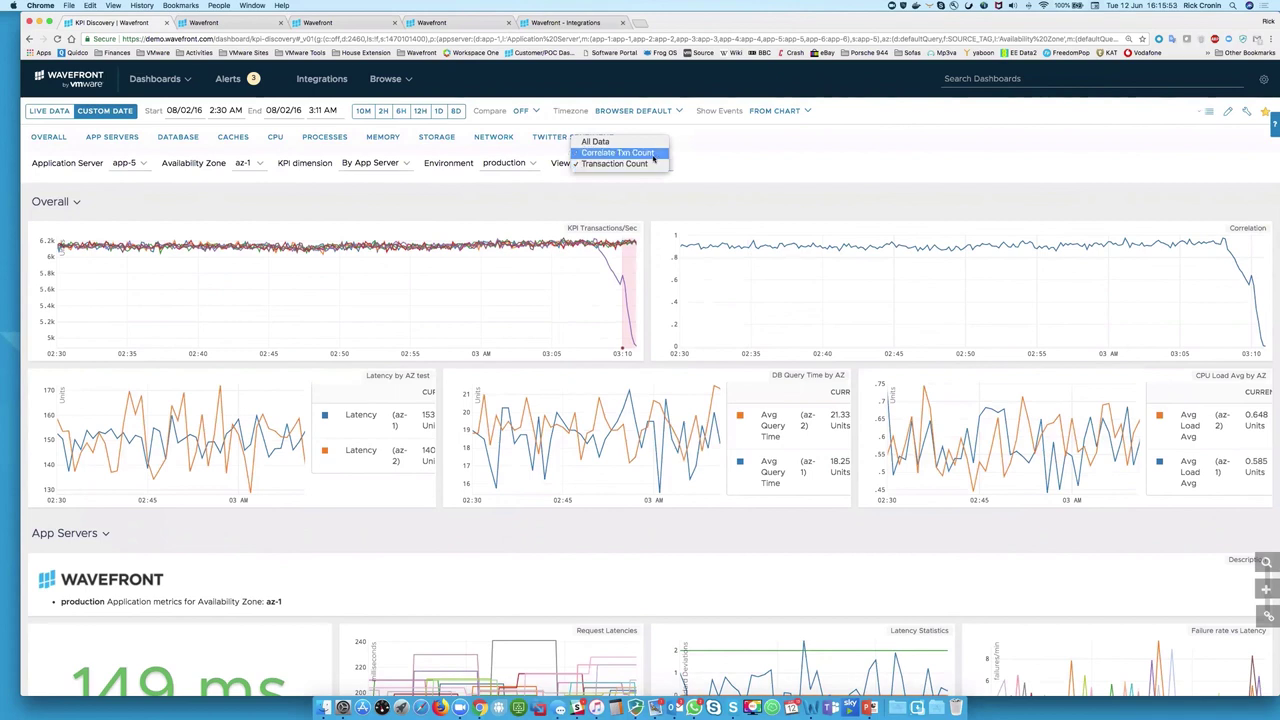
# Step: Set the dashboard view to Correlate Txn Count and review the correlation charts
pyautogui.click(617, 153)
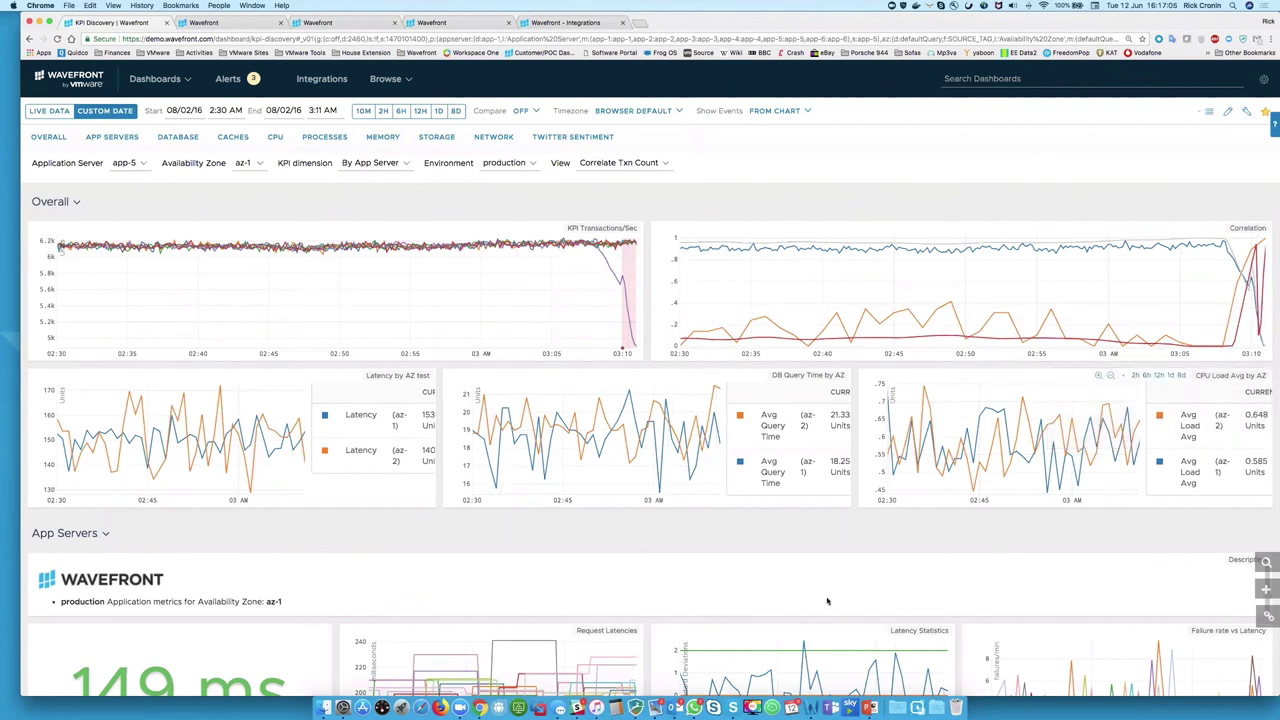
pyautogui.scroll(-8, 827, 600)
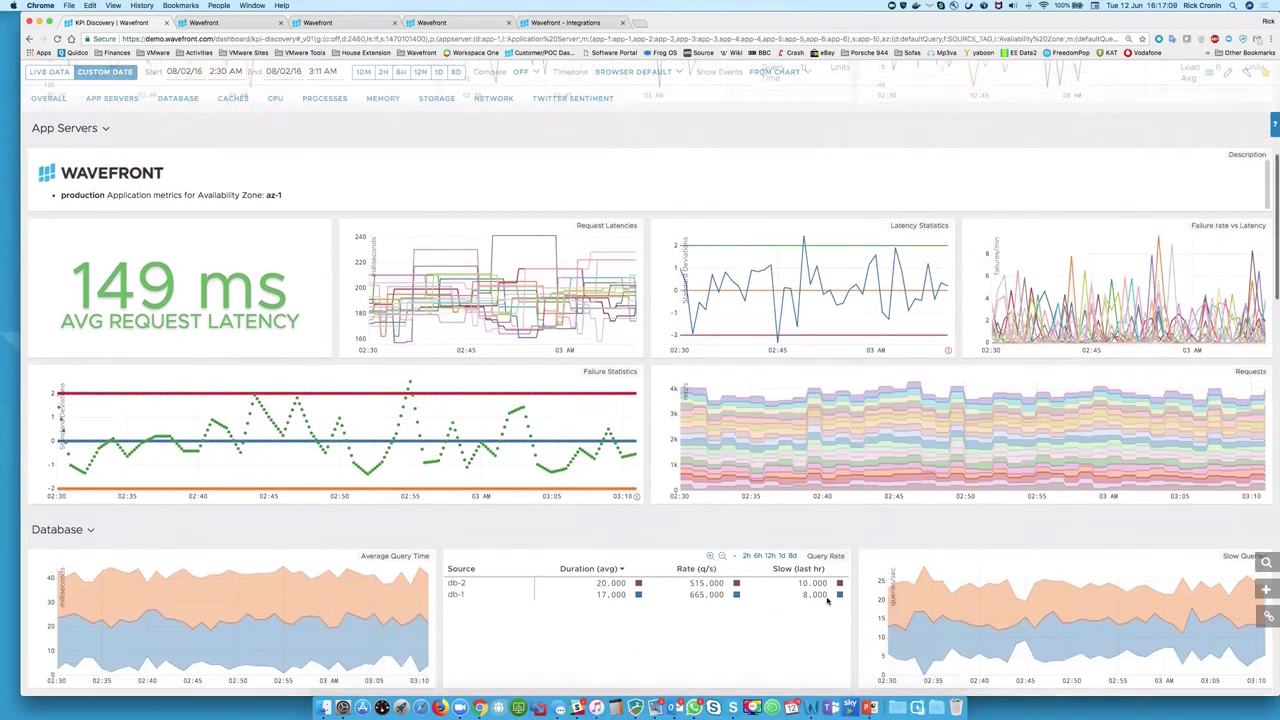
pyautogui.scroll(5, 827, 600)
pyautogui.scroll(3, 827, 600)
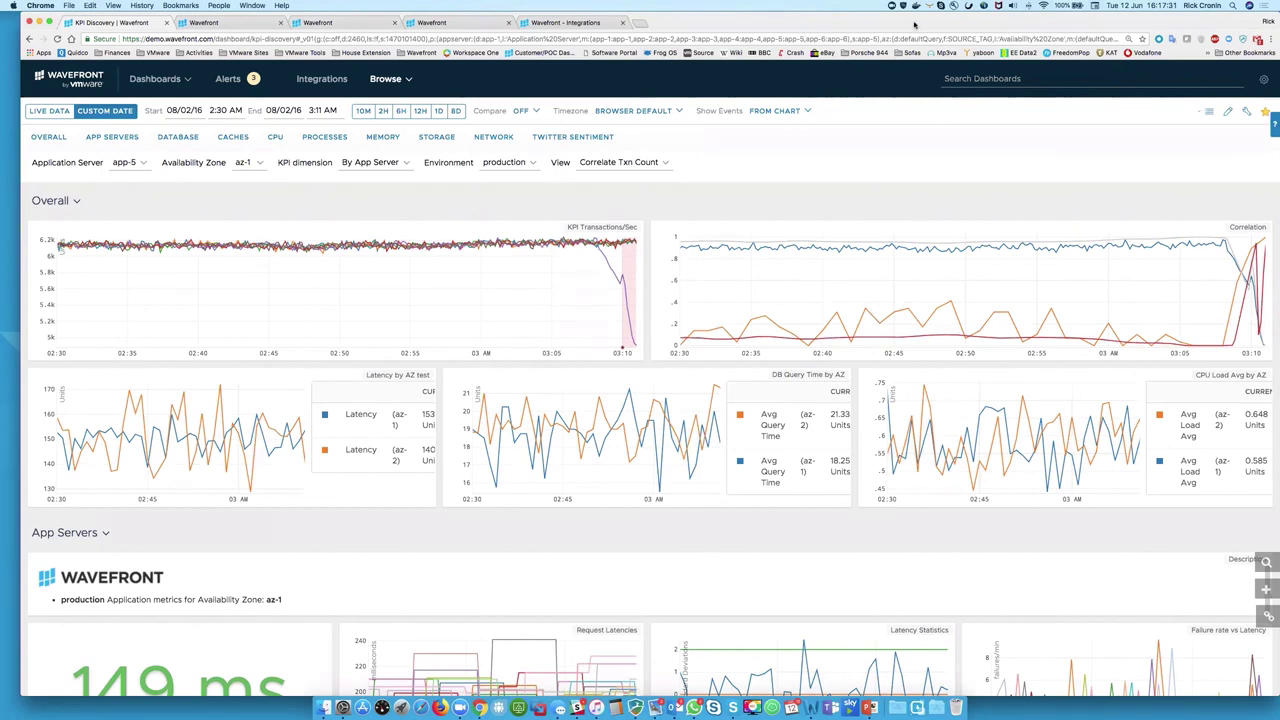
# Step: Bring up the New Chart editor with the CPU Load Average and Code Push queries
pyautogui.moveTo(914, 25); pyautogui.dragTo(914, 60)
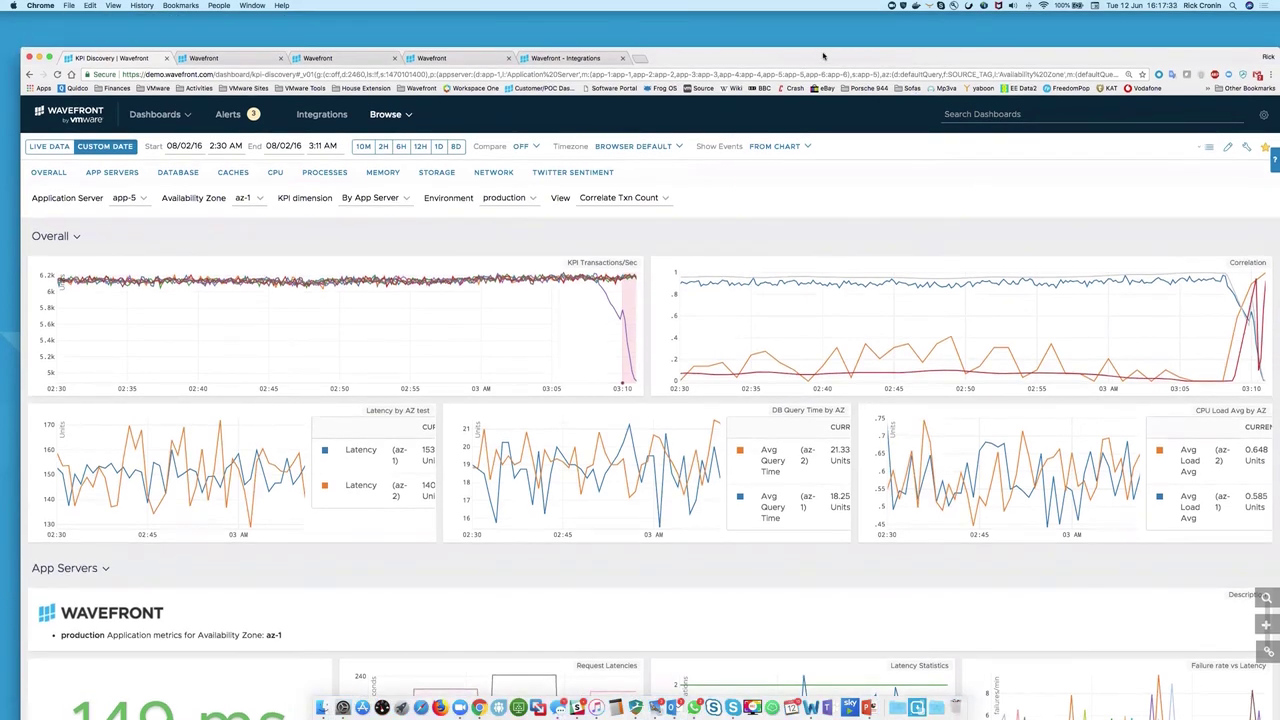
pyautogui.click(226, 58)
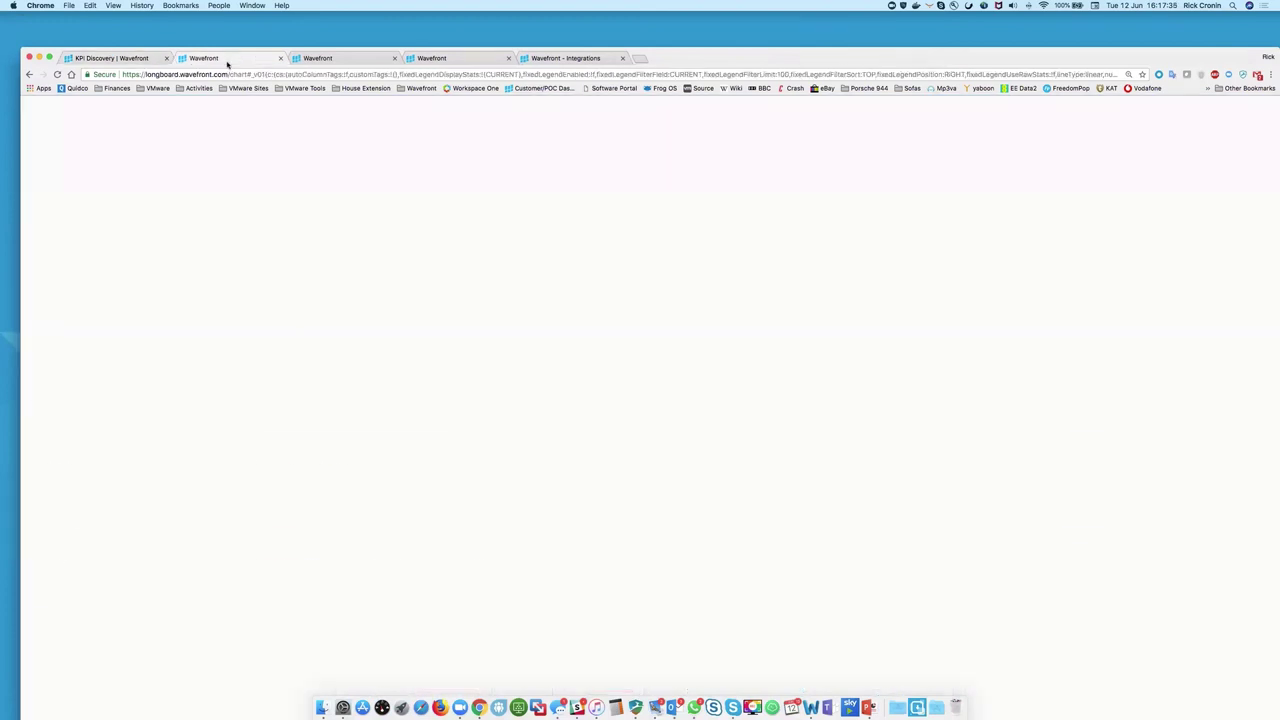
pyautogui.moveTo(586, 297)
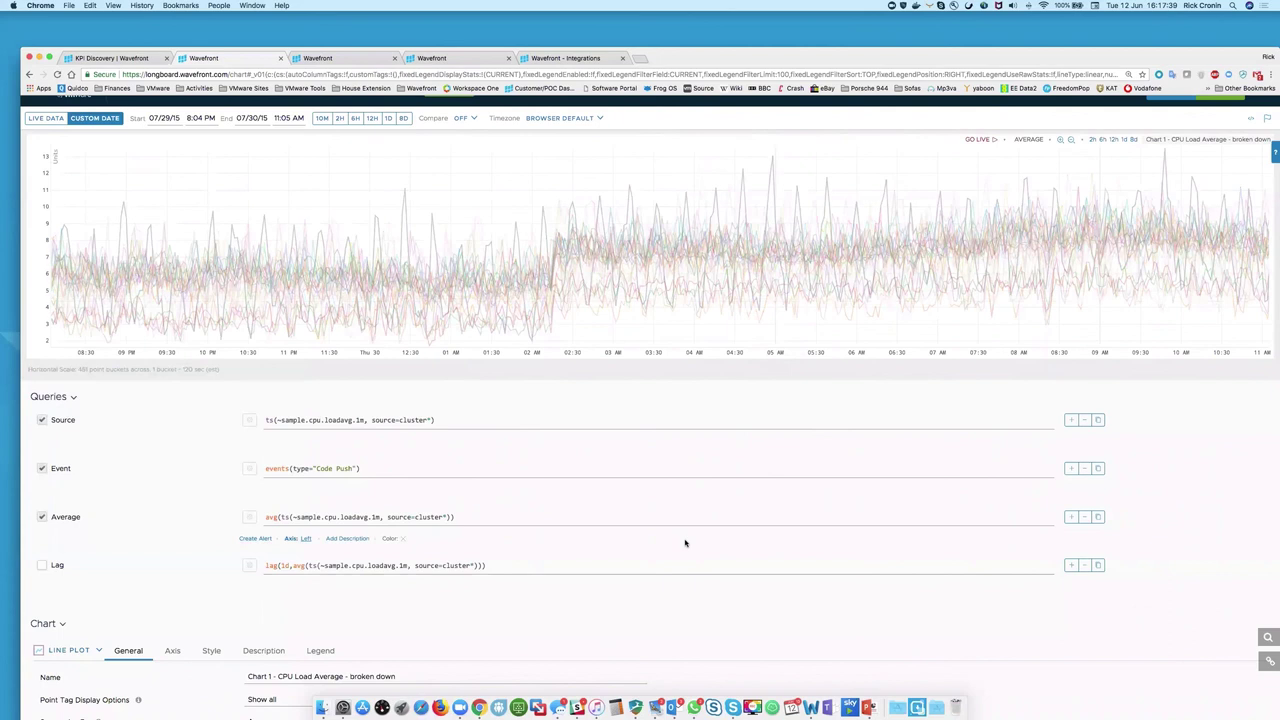
pyautogui.click(333, 59)
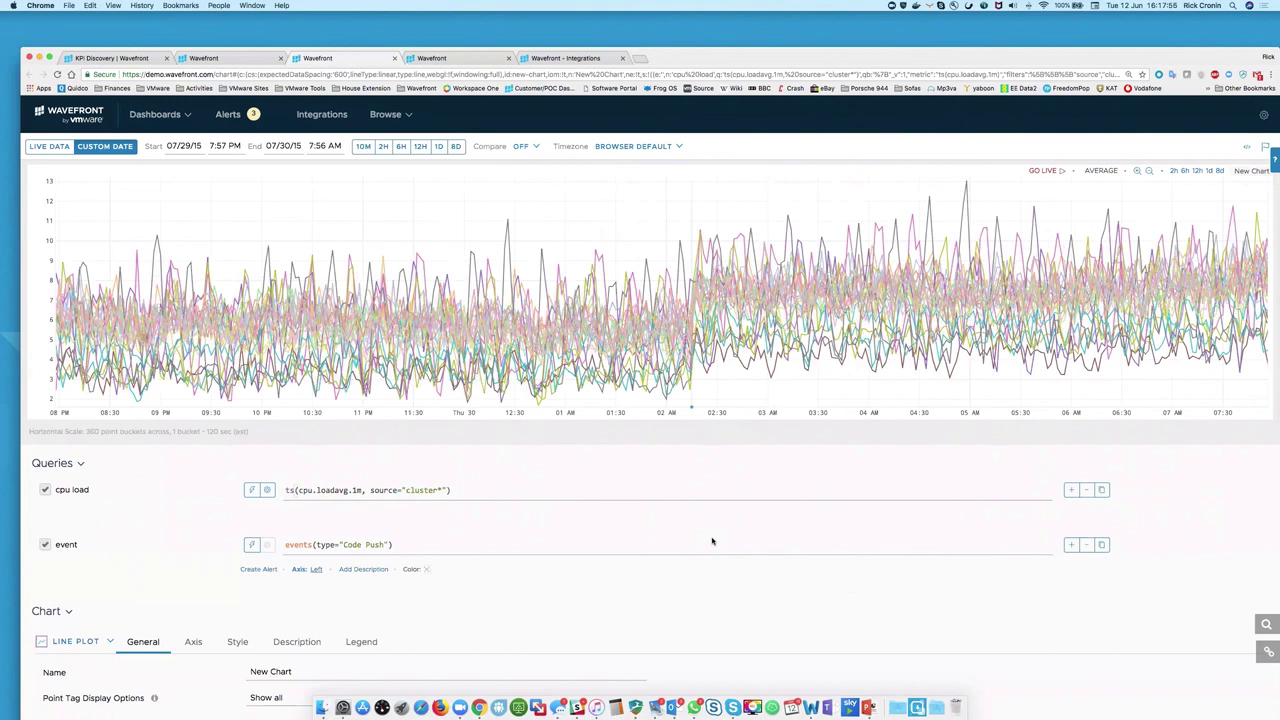
# Step: Select the ts(cpu.loadavg.1m, source="cluster*") query expression for copying
pyautogui.moveTo(691, 409)
pyautogui.scroll(-3, 985, 603)
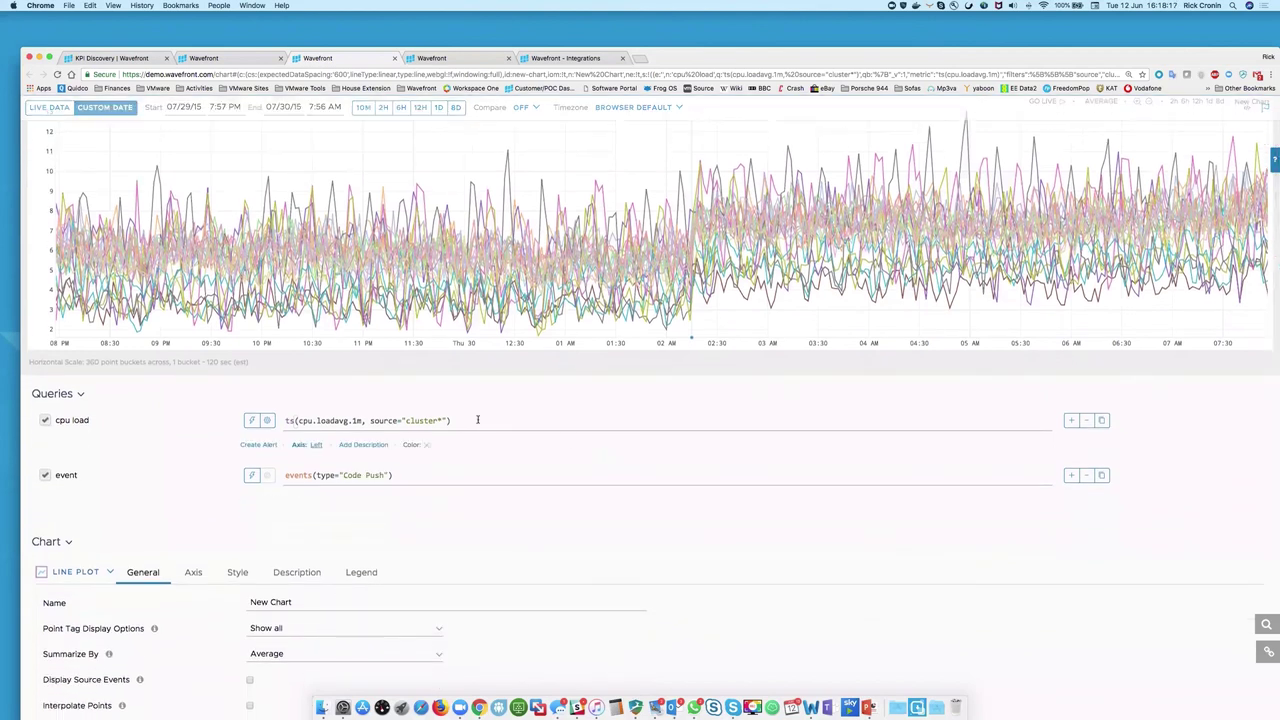
pyautogui.moveTo(474, 420); pyautogui.dragTo(283, 418)
pyautogui.press('super+c')
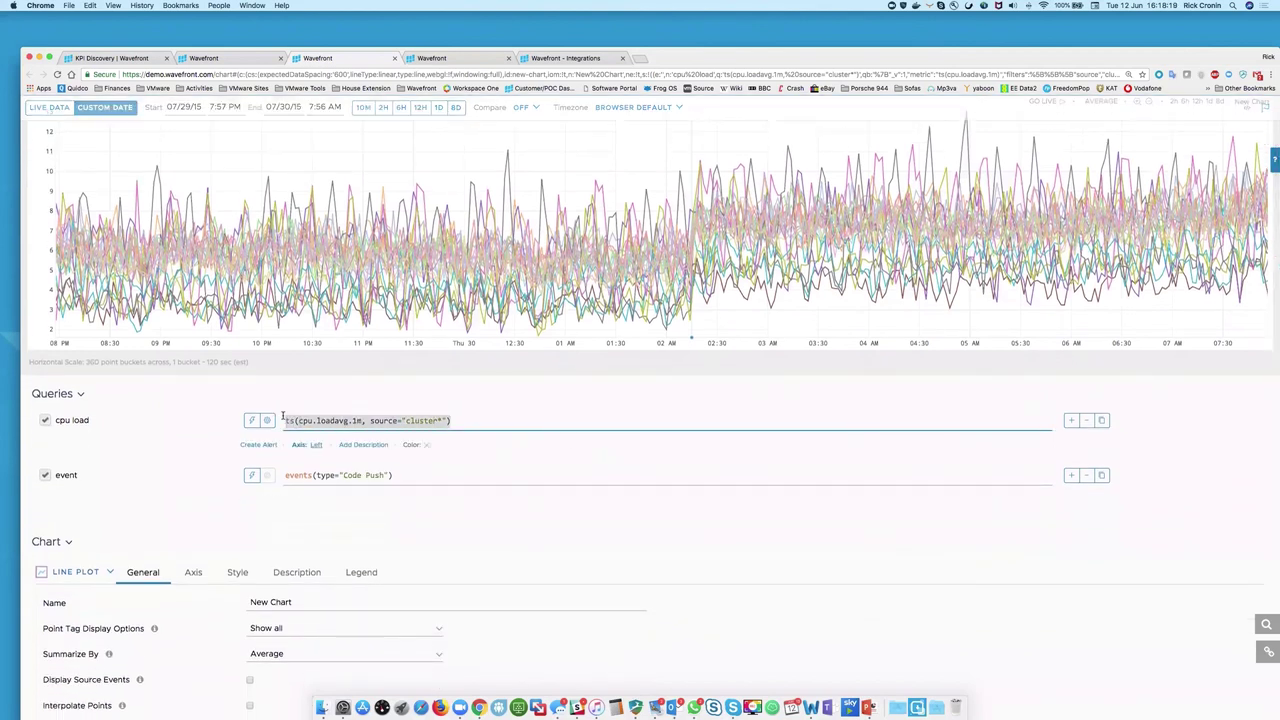
# Step: Add a query avg(ts(cpu.loadavg.1m, source="cluster*")) and hide the raw cpu load series
pyautogui.click(1071, 476)
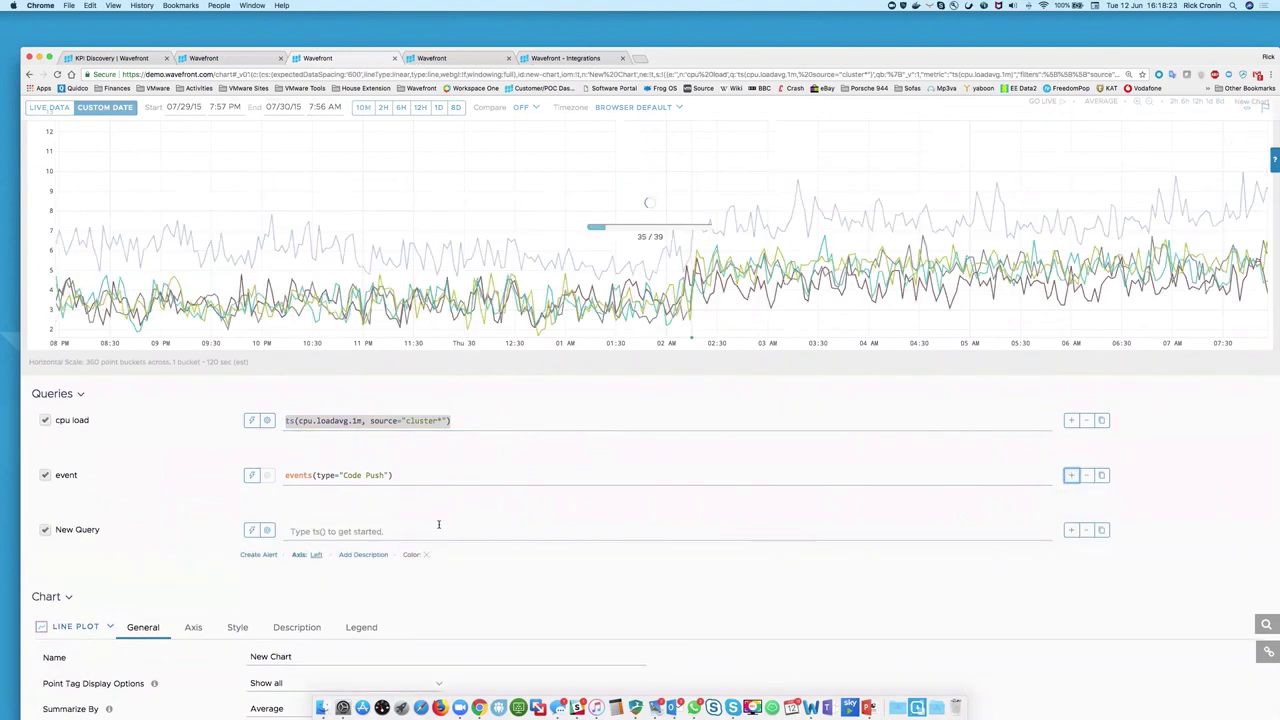
pyautogui.press('super+v')
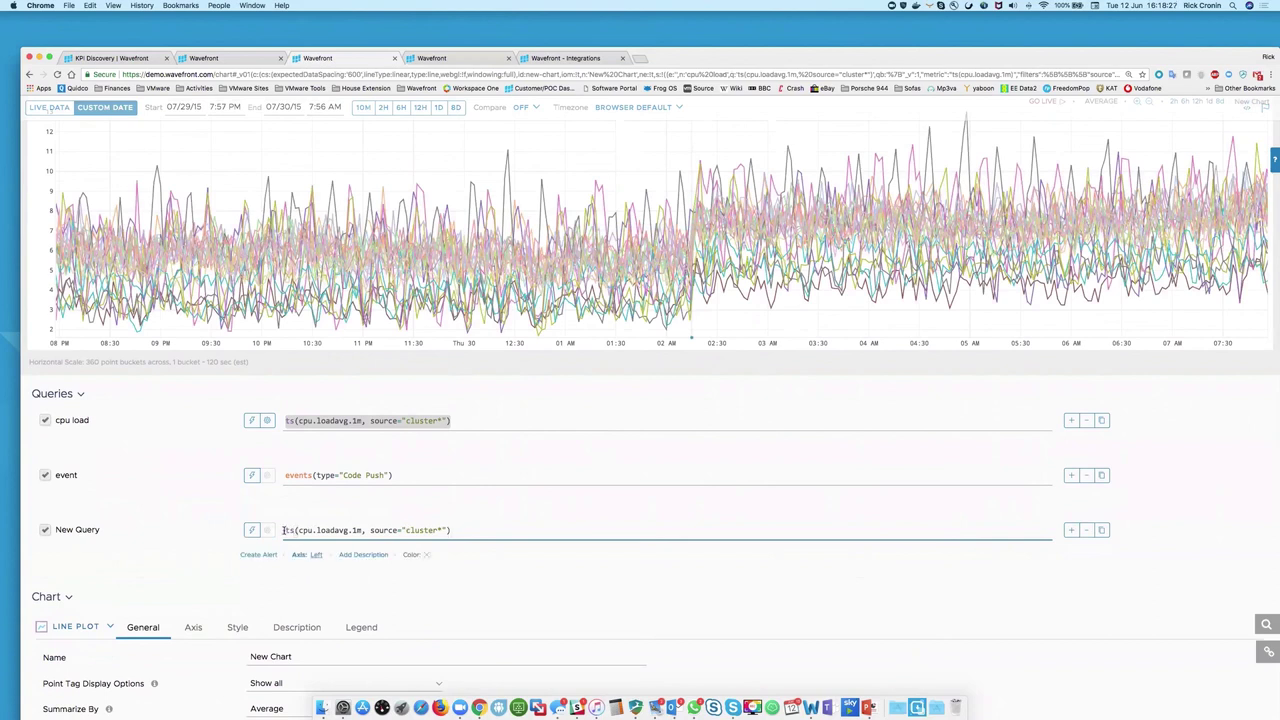
pyautogui.write('avg(')
pyautogui.click(500, 532)
pyautogui.write(')')
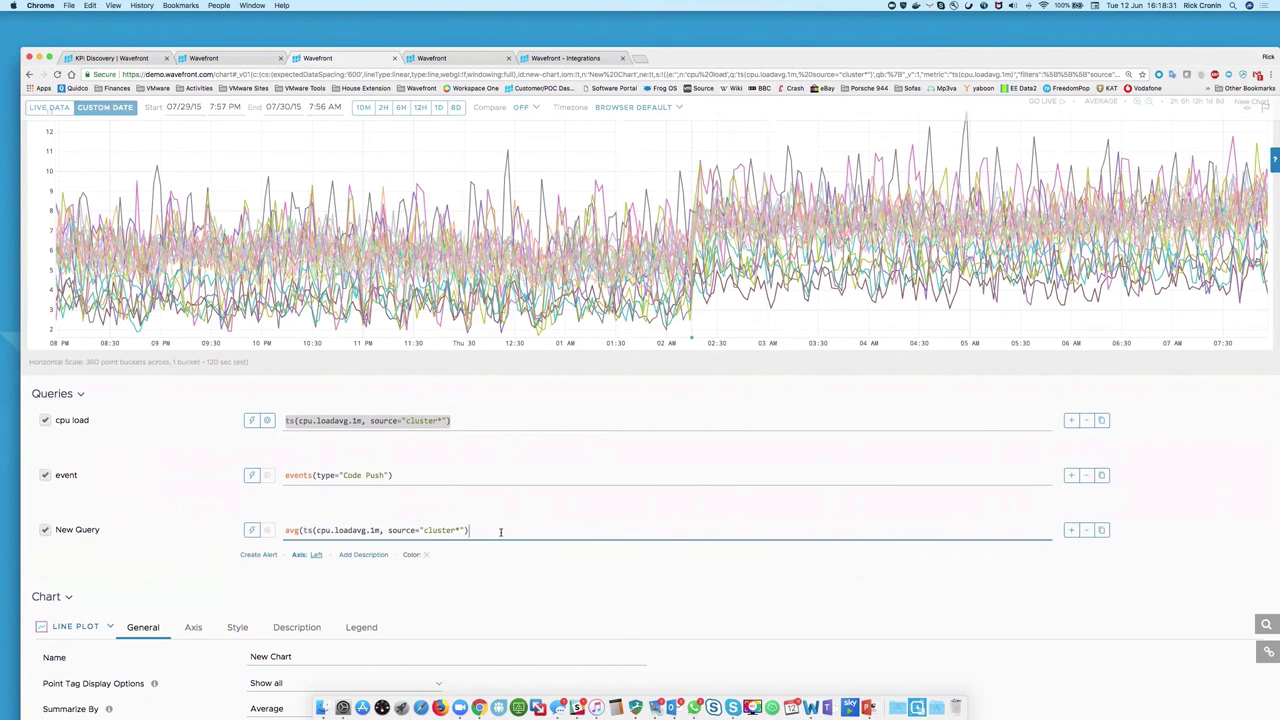
pyautogui.press('Return')
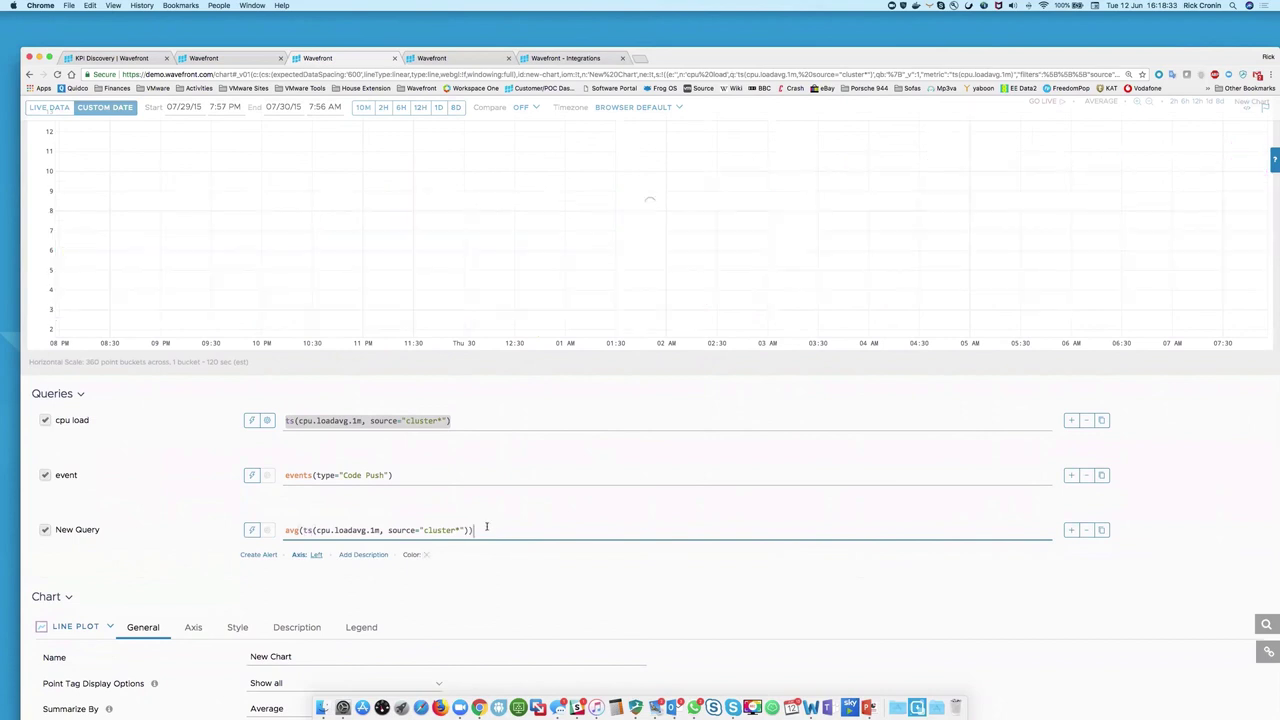
pyautogui.click(45, 421)
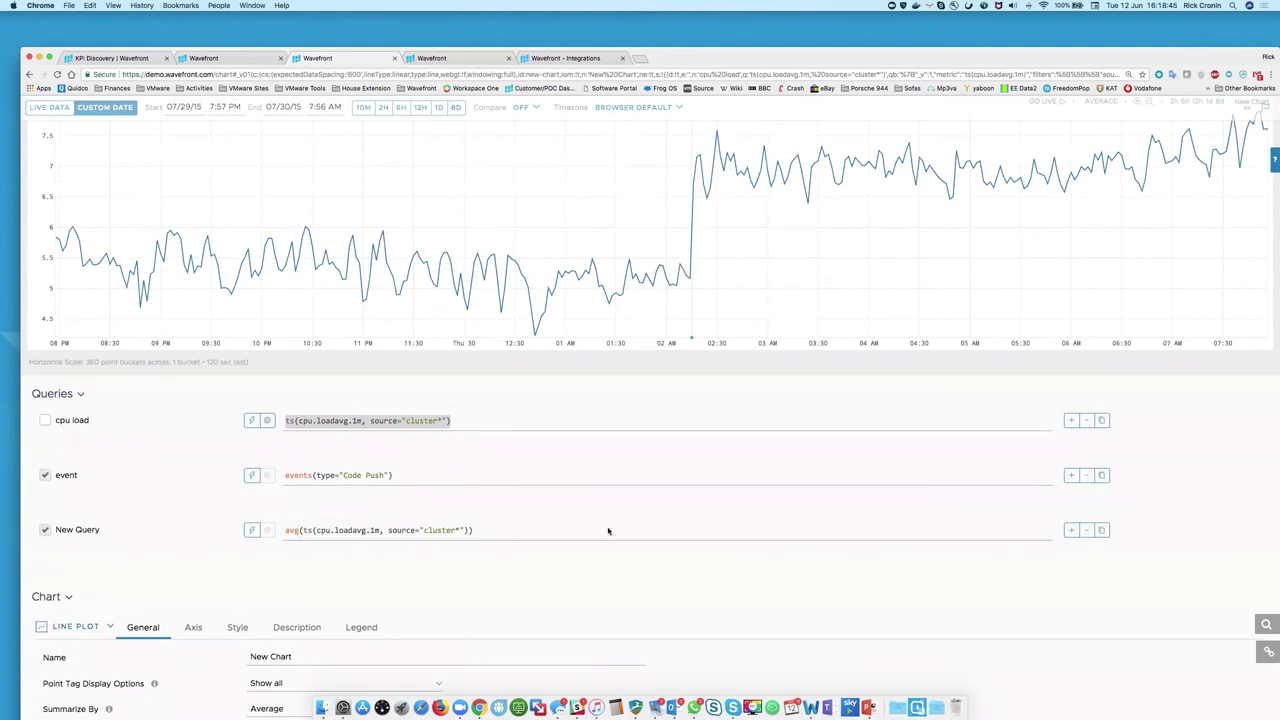
pyautogui.moveTo(690, 341)
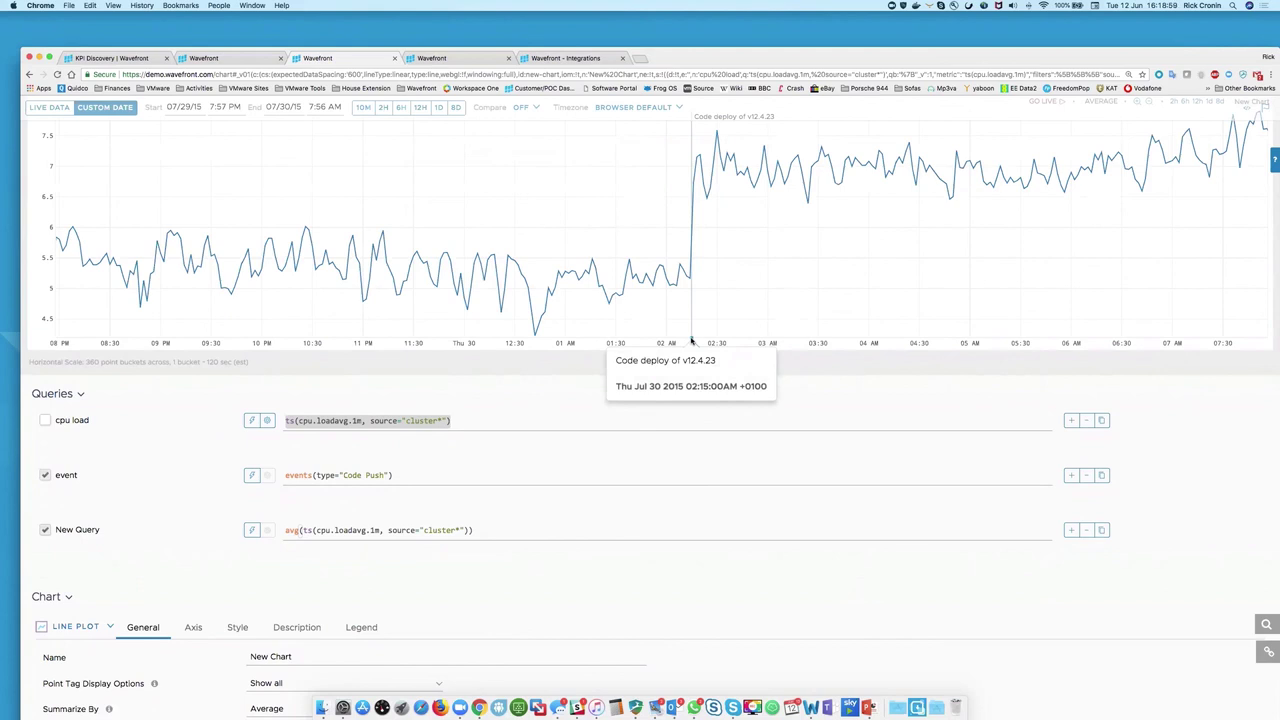
# Step: Correct the new query so it reads avg(ts(cpu.loadavg.1m, source="cluster*")) and apply it
pyautogui.click(488, 532)
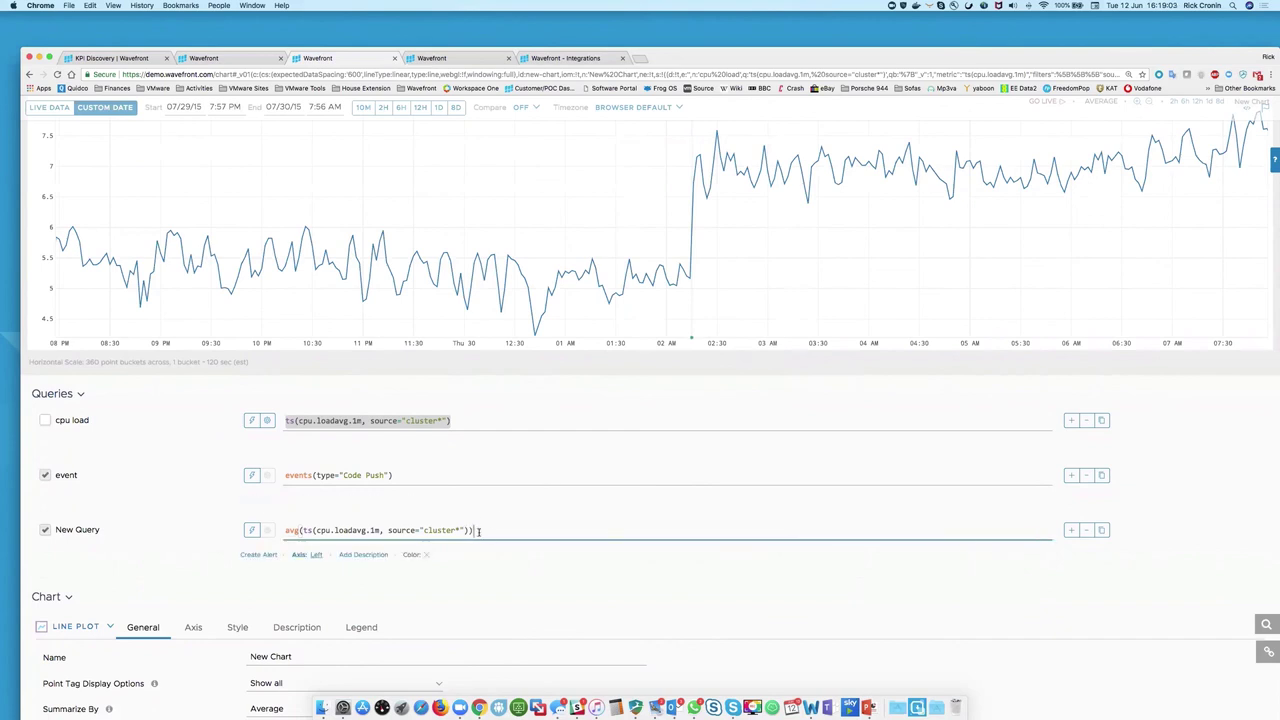
pyautogui.moveTo(472, 531); pyautogui.dragTo(273, 530)
pyautogui.press('super+c')
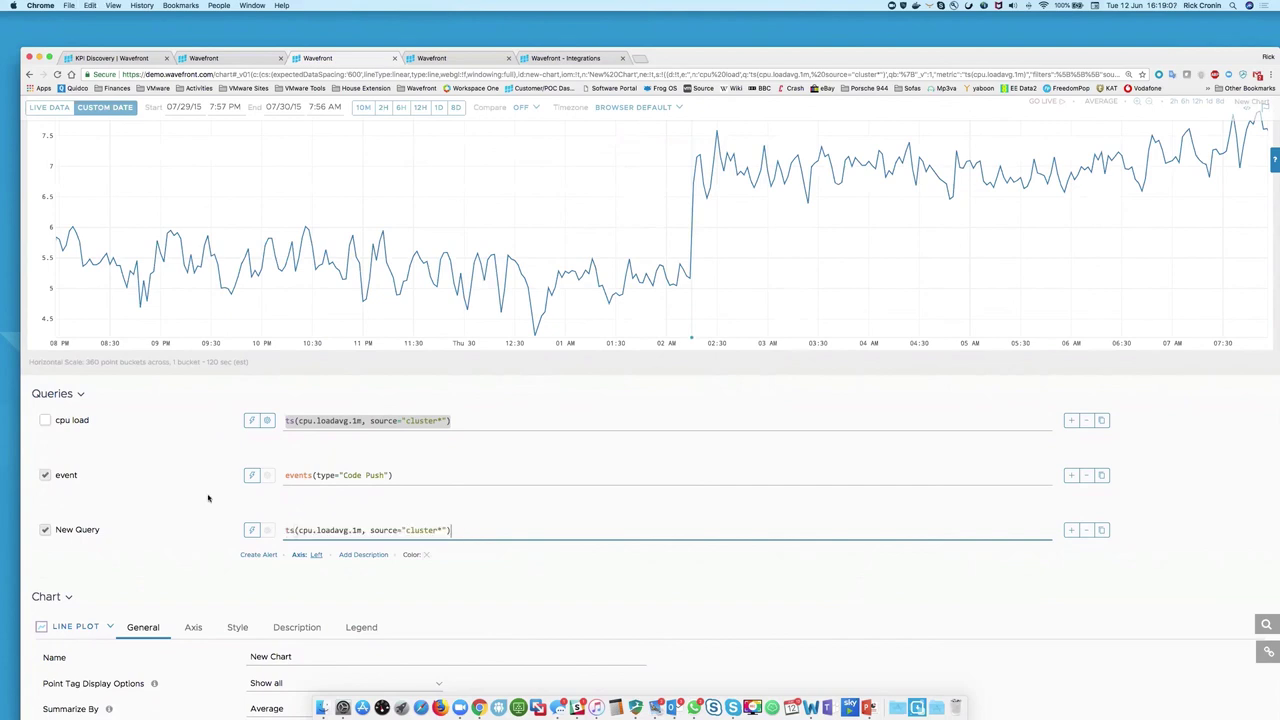
pyautogui.click(286, 530)
pyautogui.write('avg(')
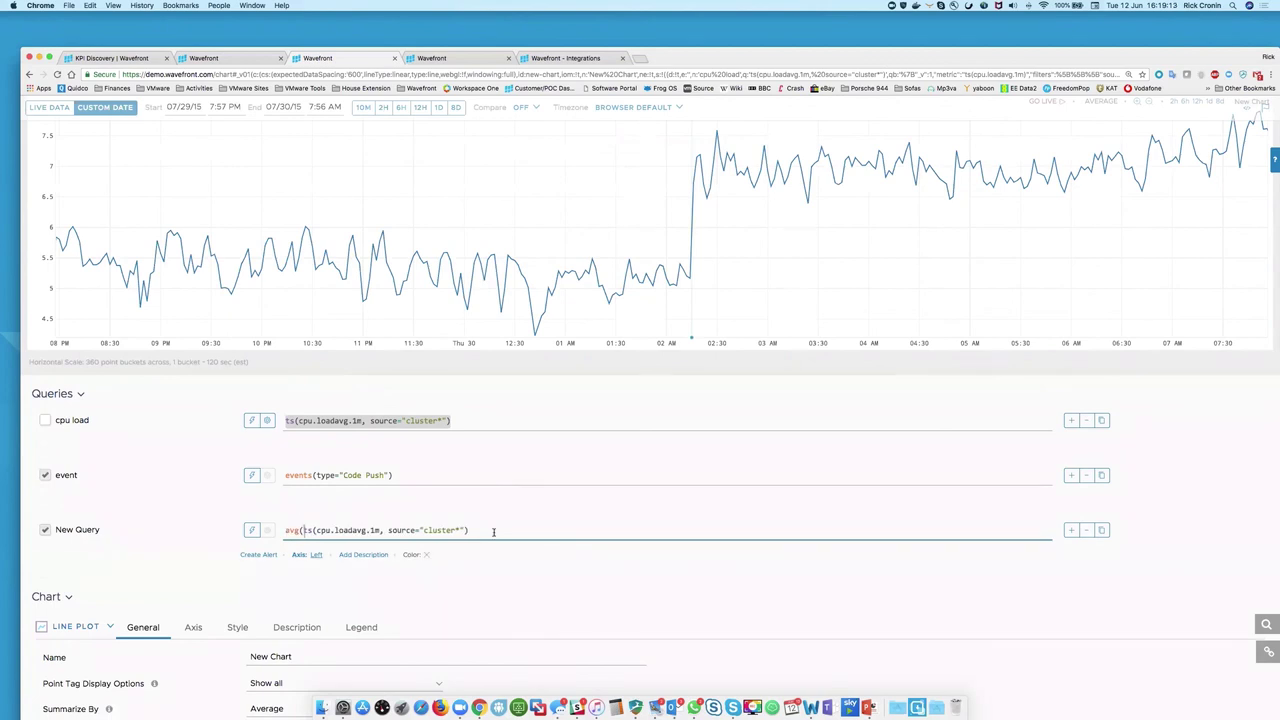
pyautogui.write(')')
pyautogui.click(261, 533)
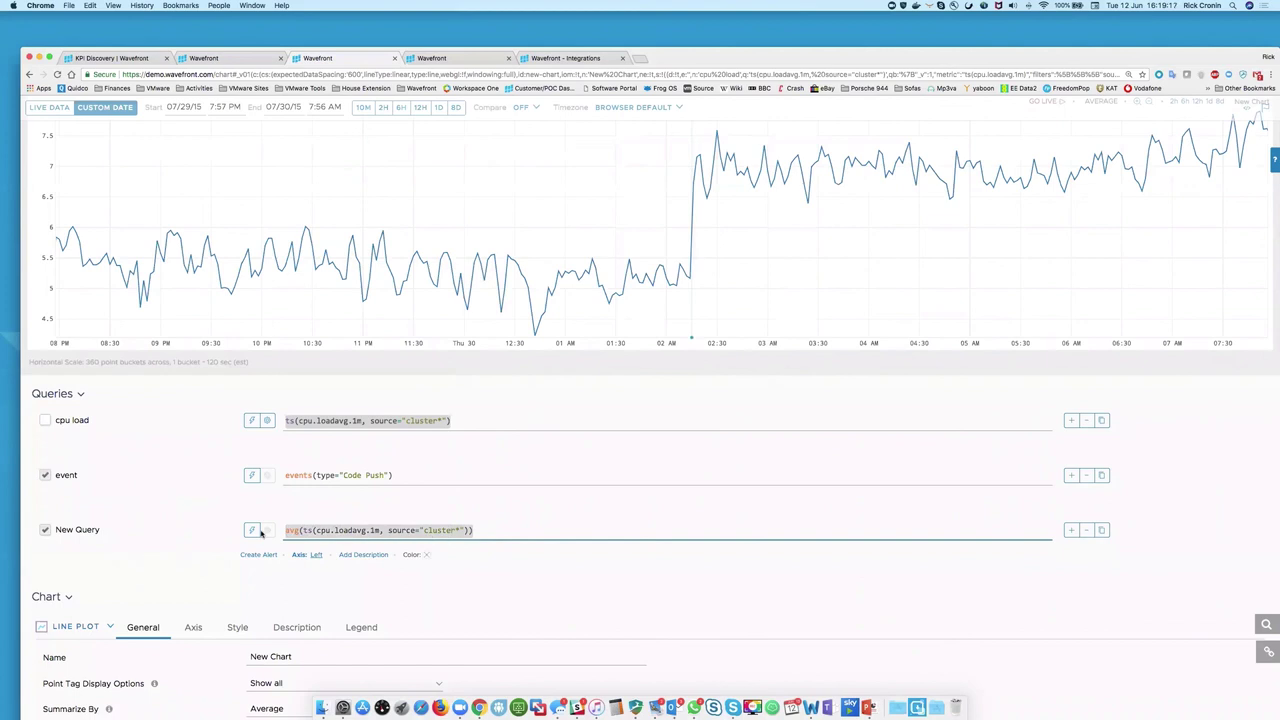
# Step: Add a fourth query lag(1d, avg(ts(cpu.loadavg.1m, source="cluster*"))) overlaying yesterday's load
pyautogui.click(1071, 531)
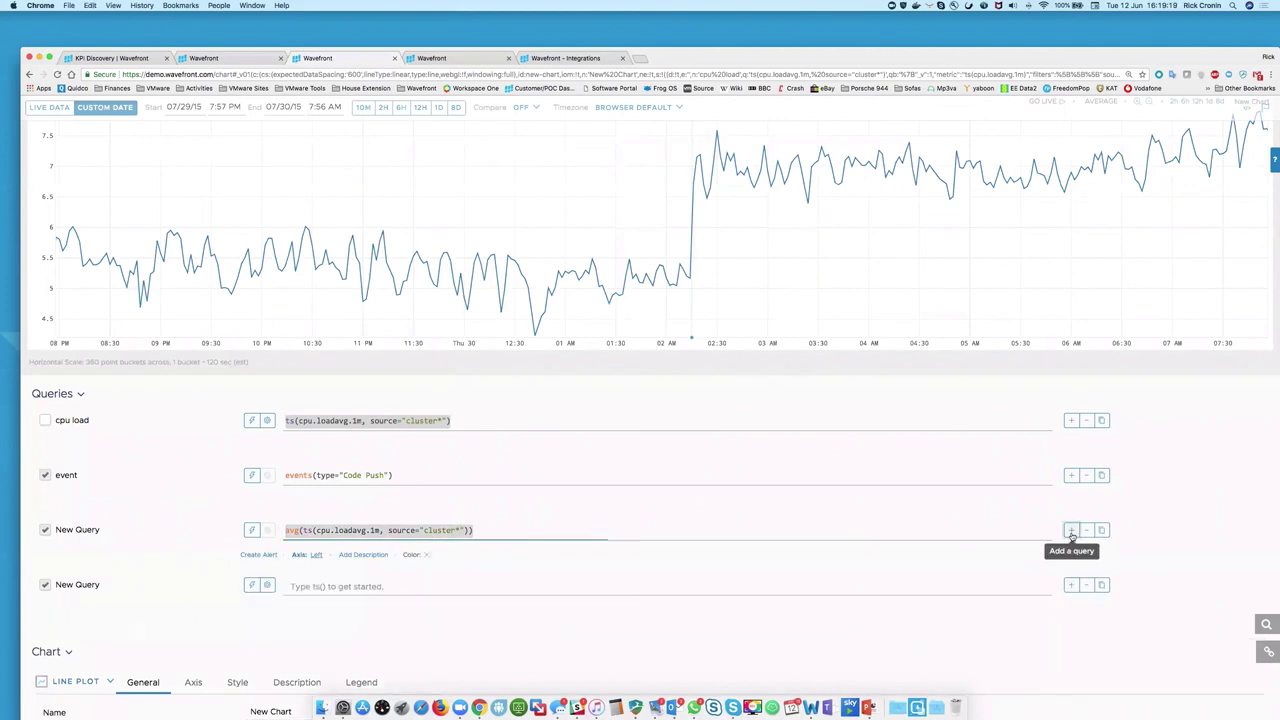
pyautogui.click(372, 587)
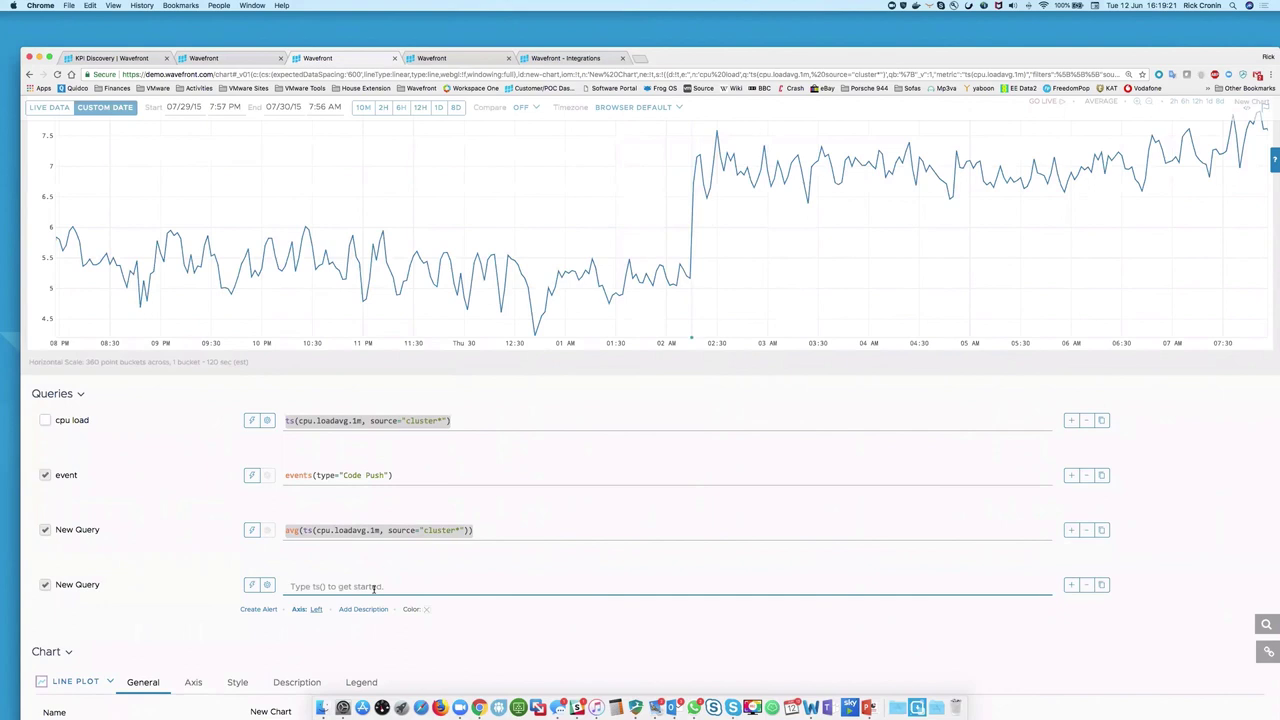
pyautogui.press('super+v')
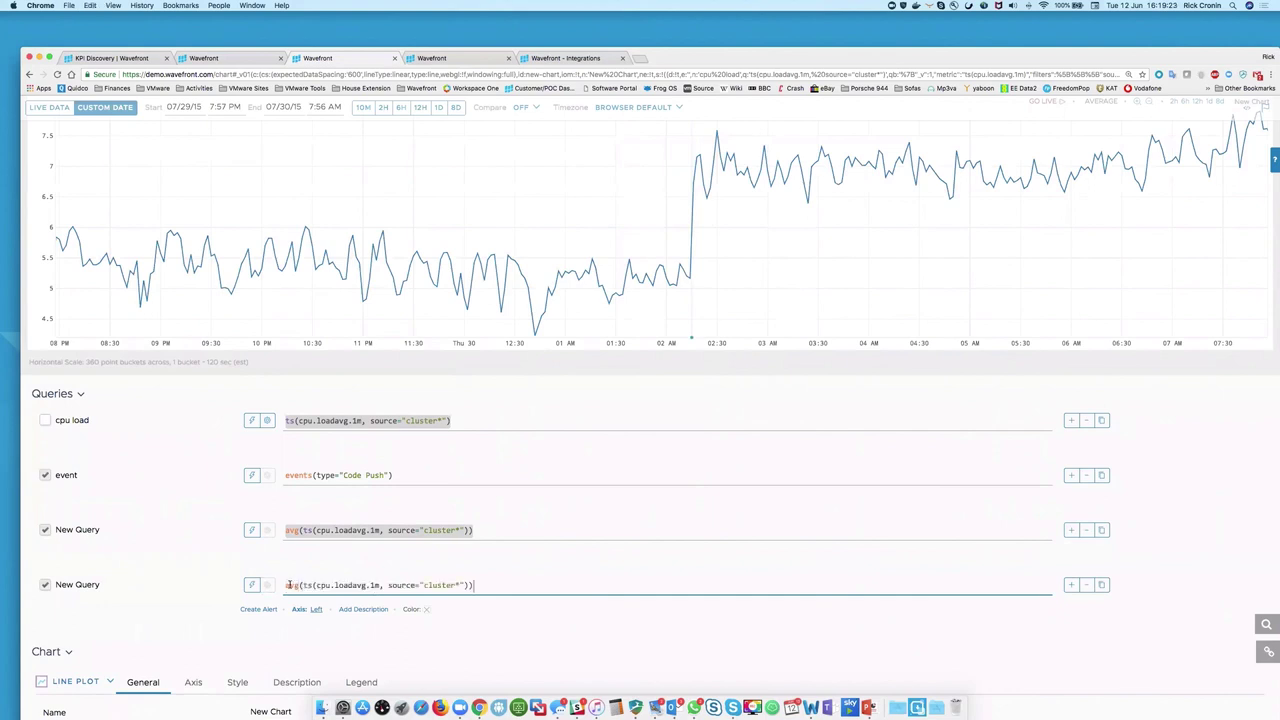
pyautogui.click(286, 585)
pyautogui.write('lag')
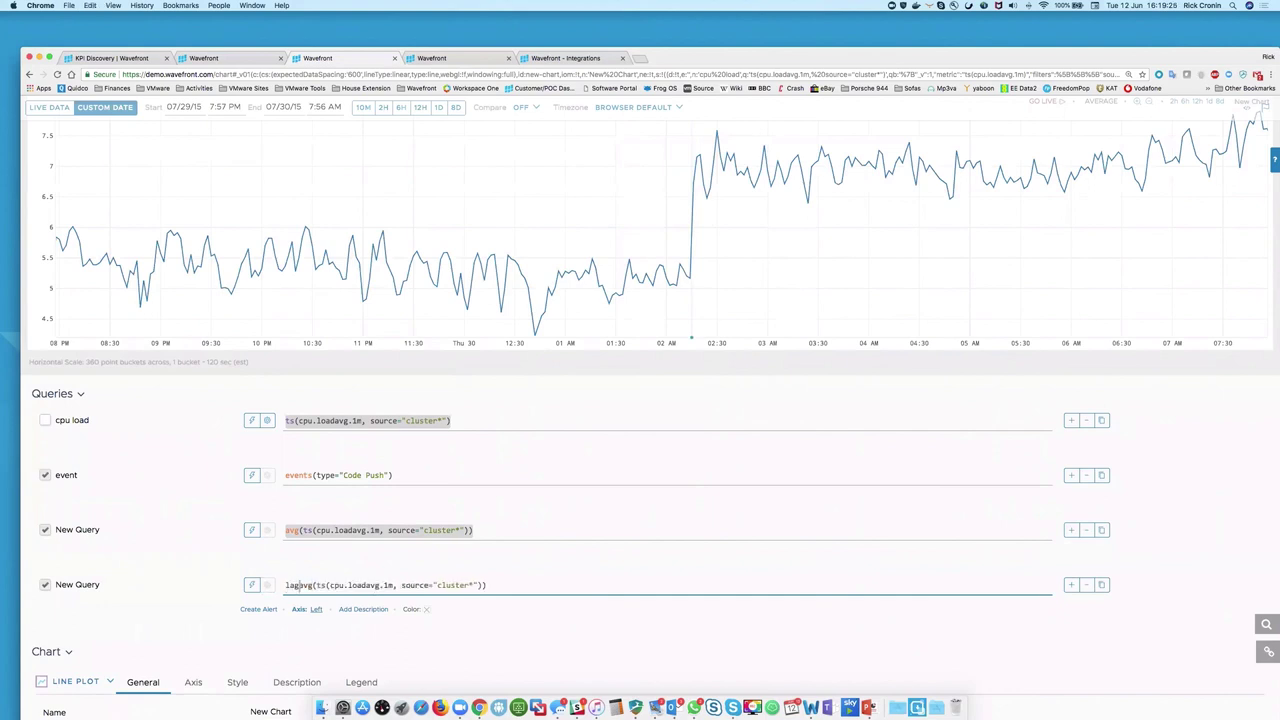
pyautogui.write('(,')
pyautogui.press('BackSpace')
pyautogui.write('1d,')
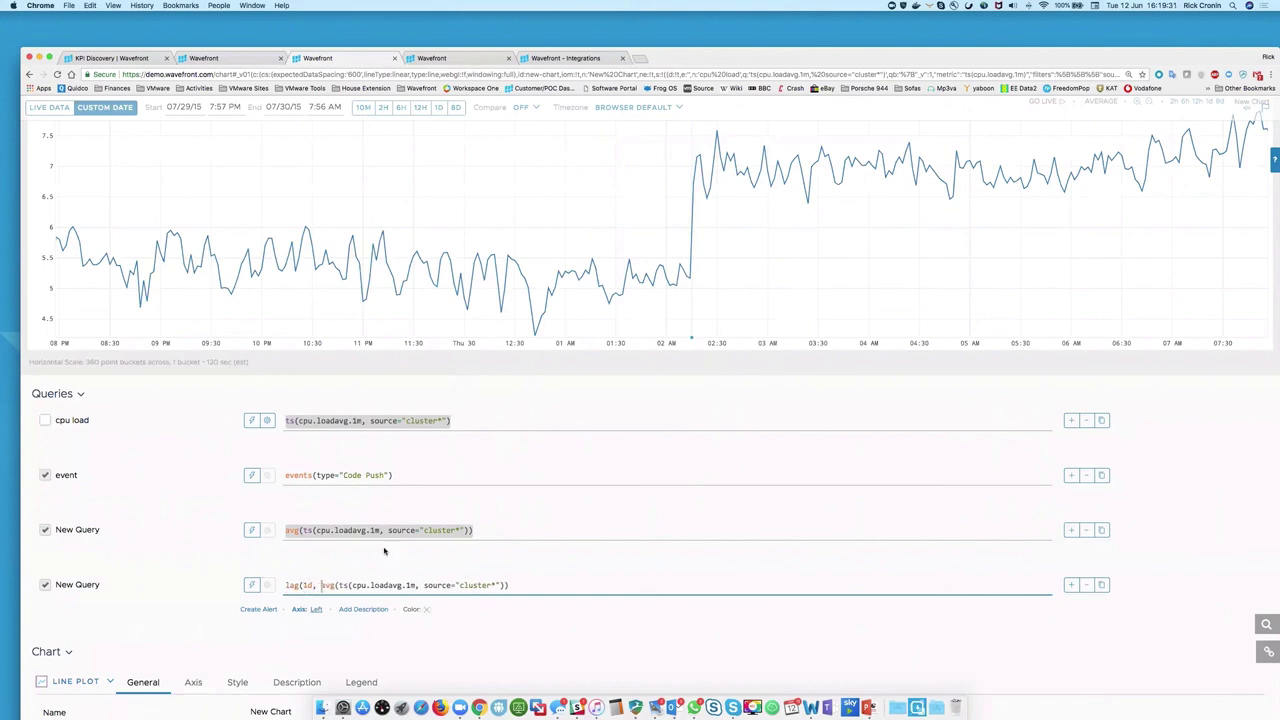
pyautogui.click(528, 590)
pyautogui.write(')')
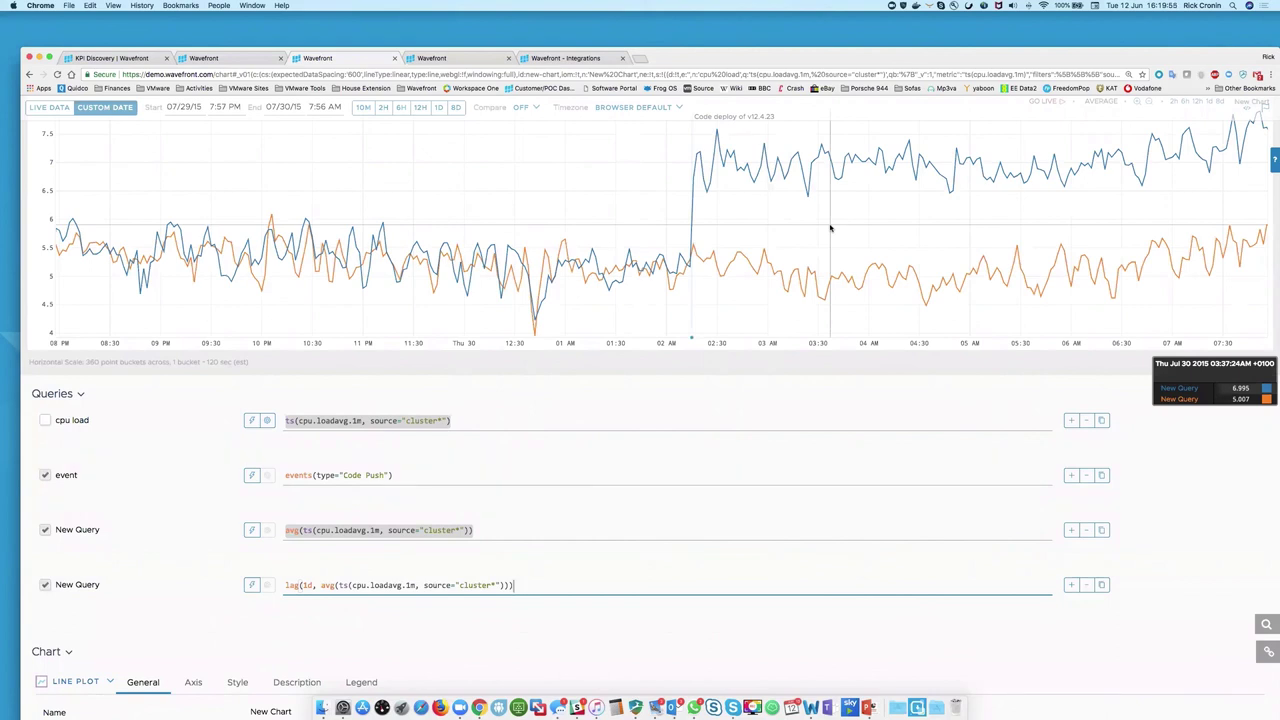
# Step: Generate a short shareable link for the comparison chart, then go to the blank New Chart tab
pyautogui.scroll(-2, 775, 565)
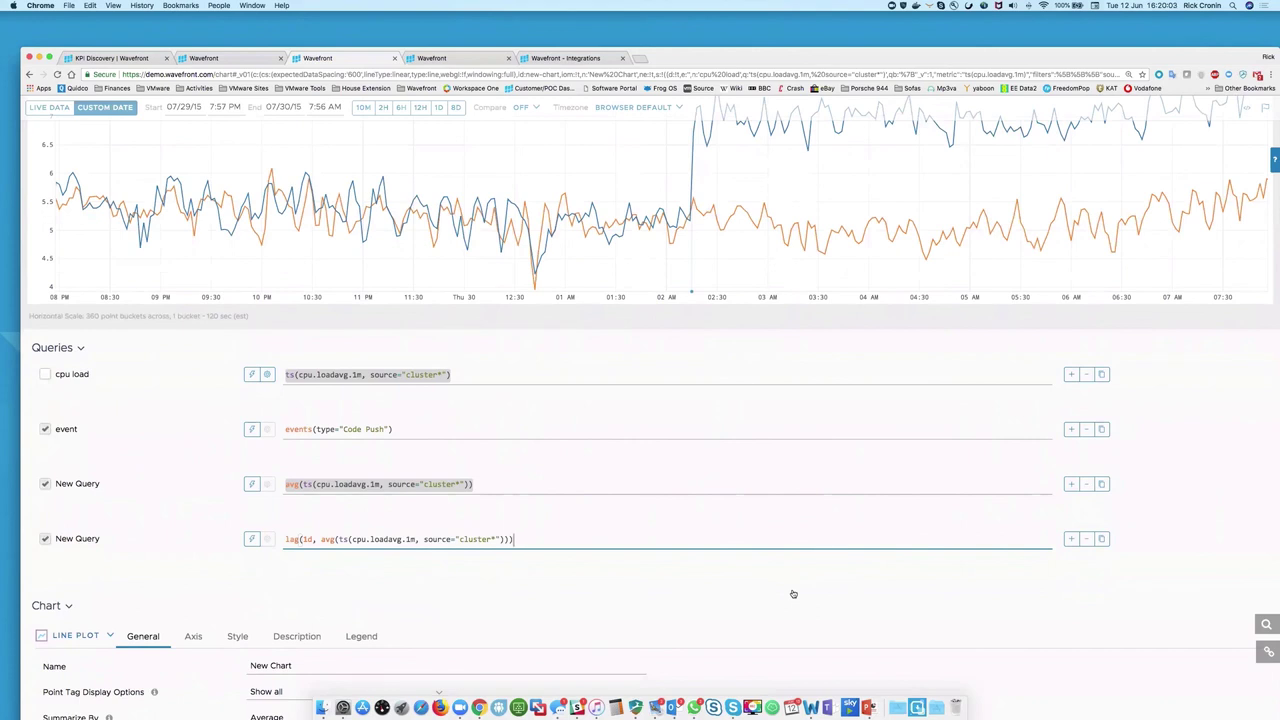
pyautogui.click(1267, 652)
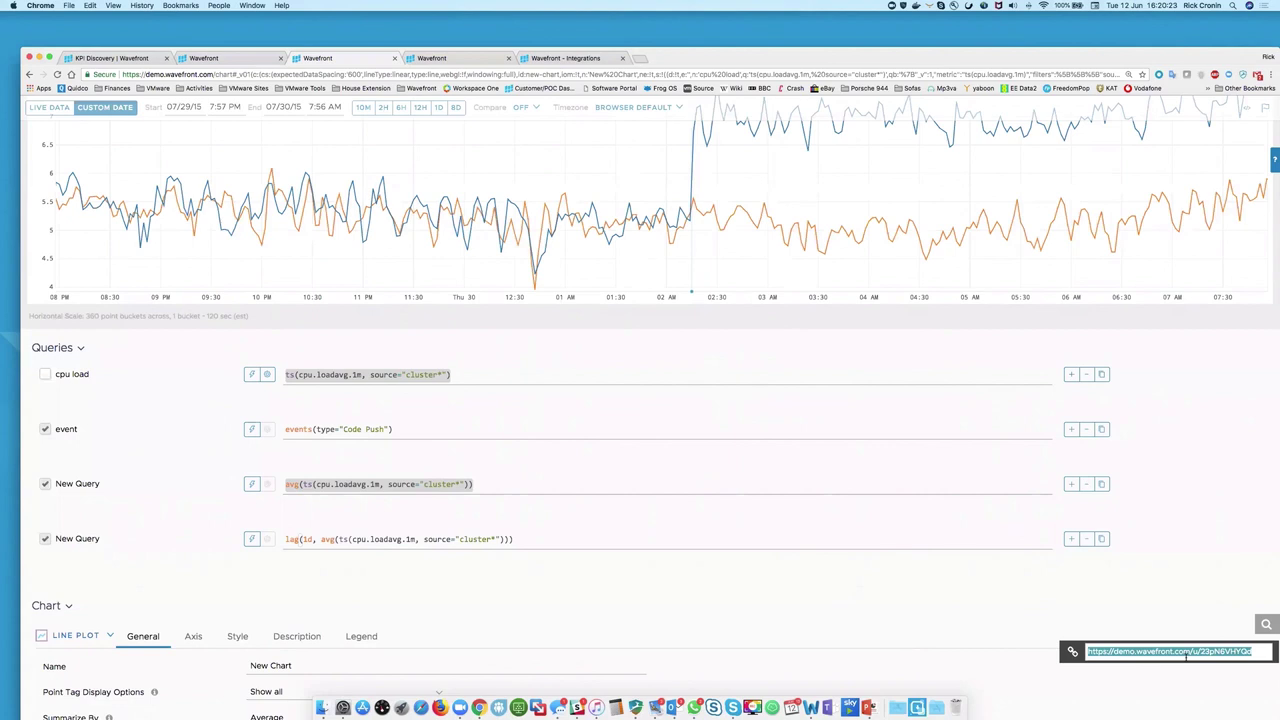
pyautogui.scroll(2, 1176, 531)
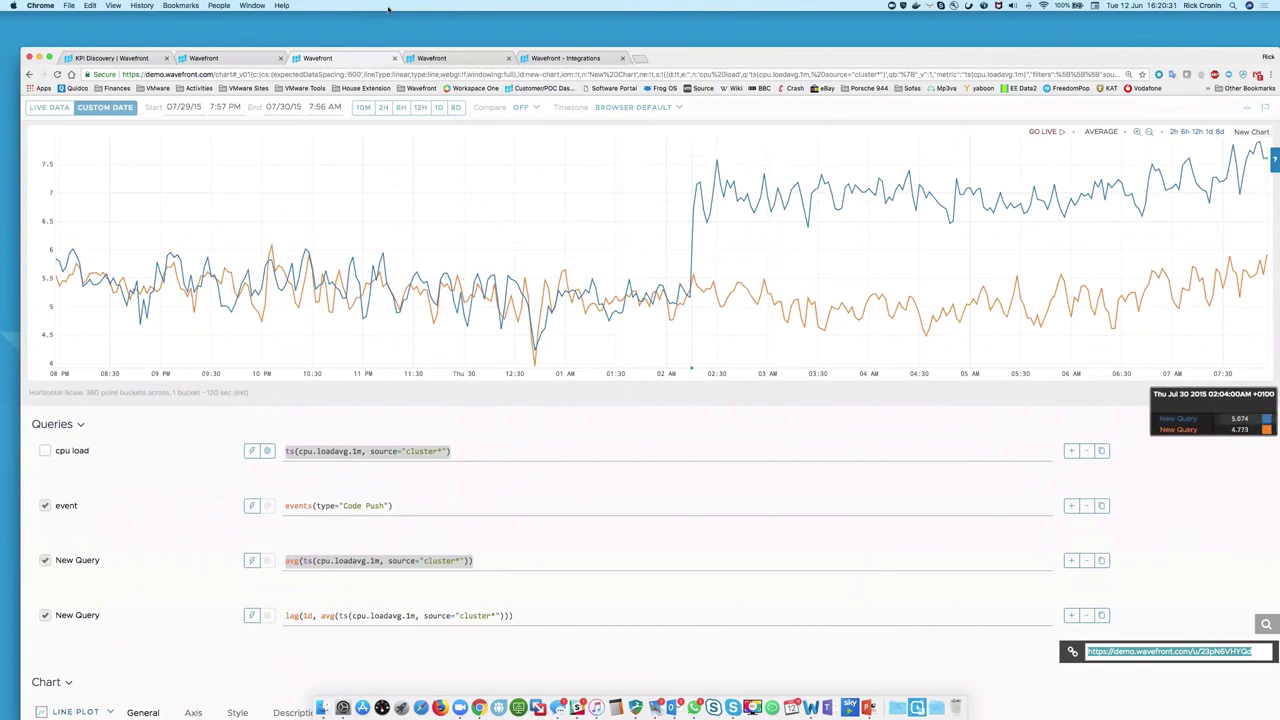
pyautogui.click(461, 61)
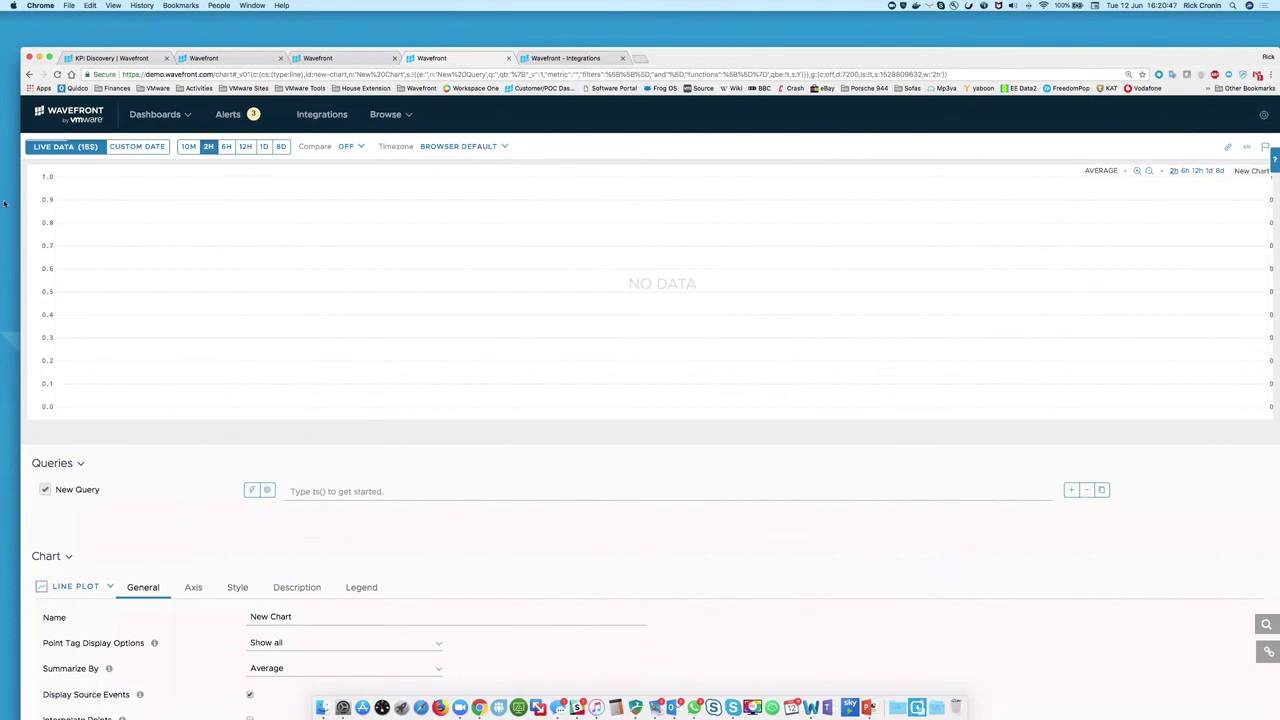
# Step: In Query Builder, pick cpu. → cpu.loadavg. → cpu.loadavg.1m to plot ts(cpu.loadavg.1m)
pyautogui.click(267, 491)
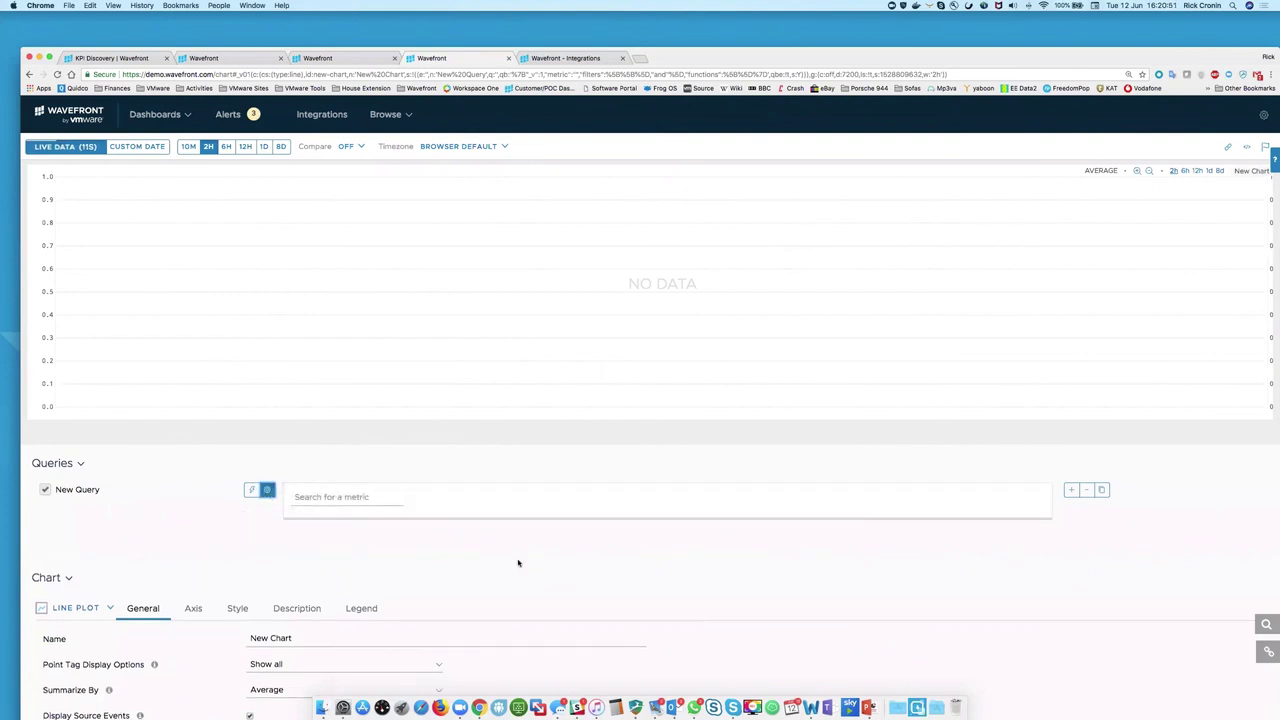
pyautogui.click(309, 496)
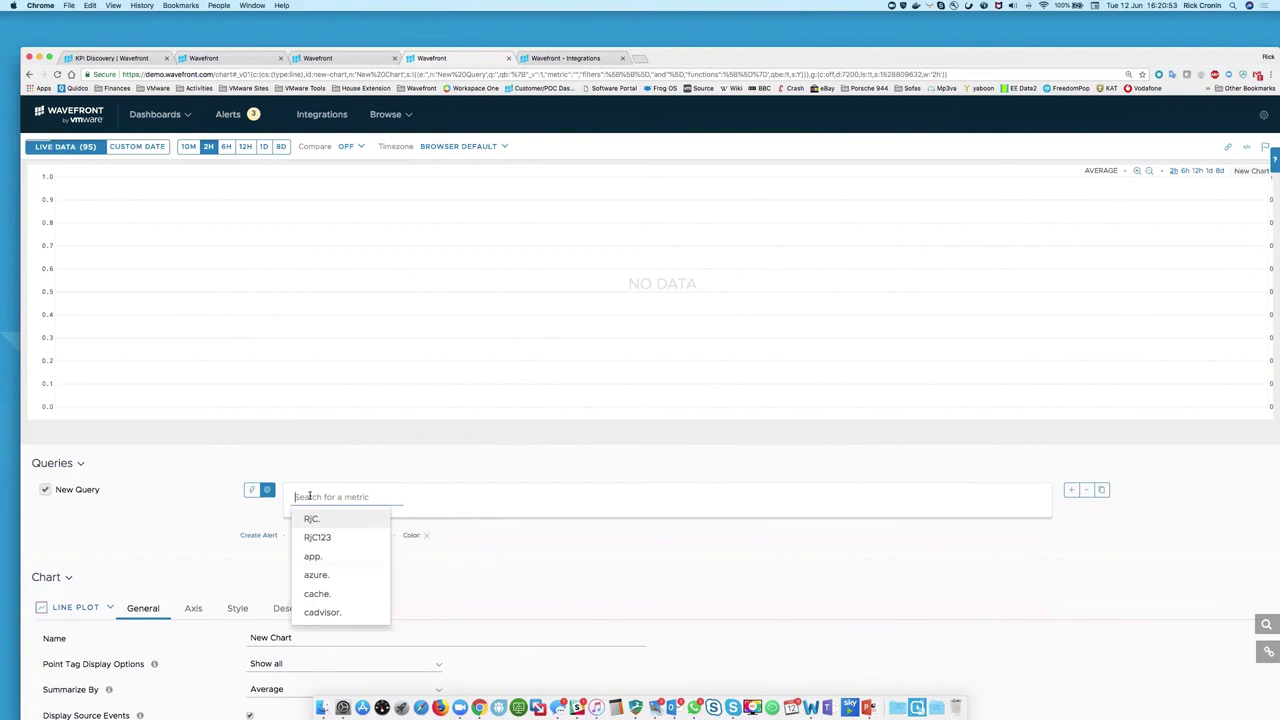
pyautogui.scroll(-2, 321, 573)
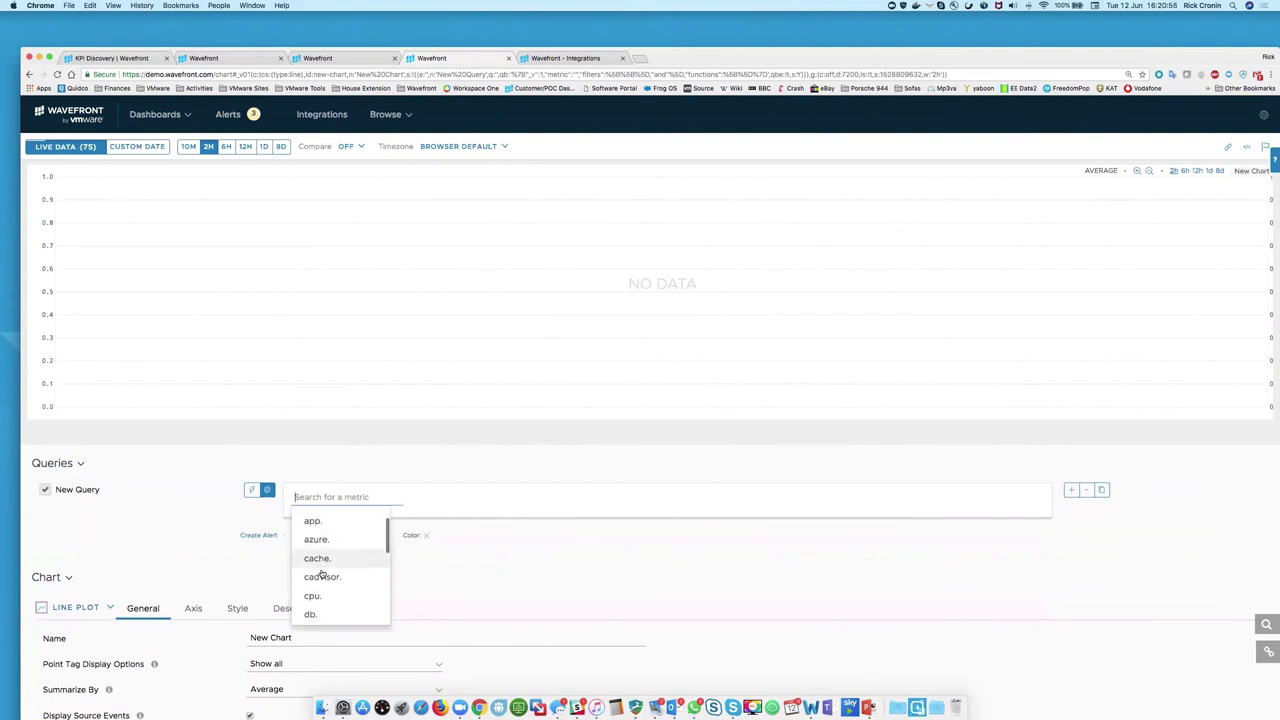
pyautogui.scroll(-1, 321, 573)
pyautogui.click(322, 580)
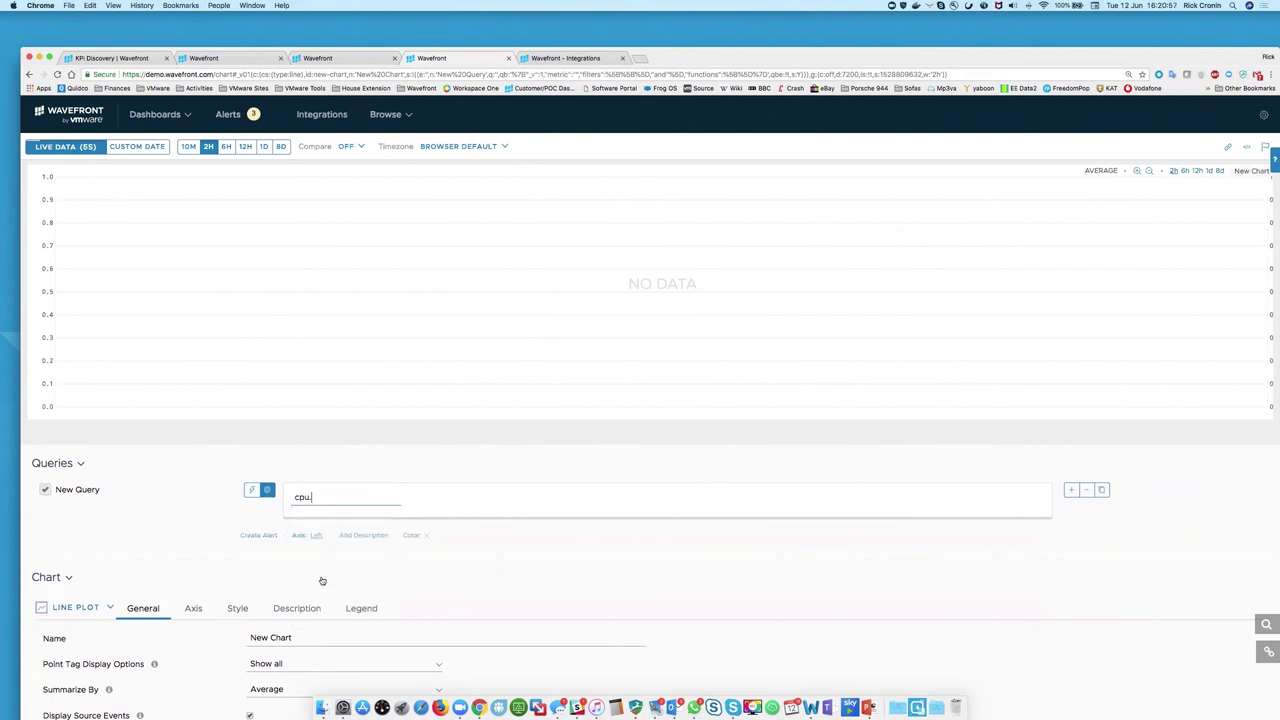
pyautogui.click(344, 519)
pyautogui.click(346, 519)
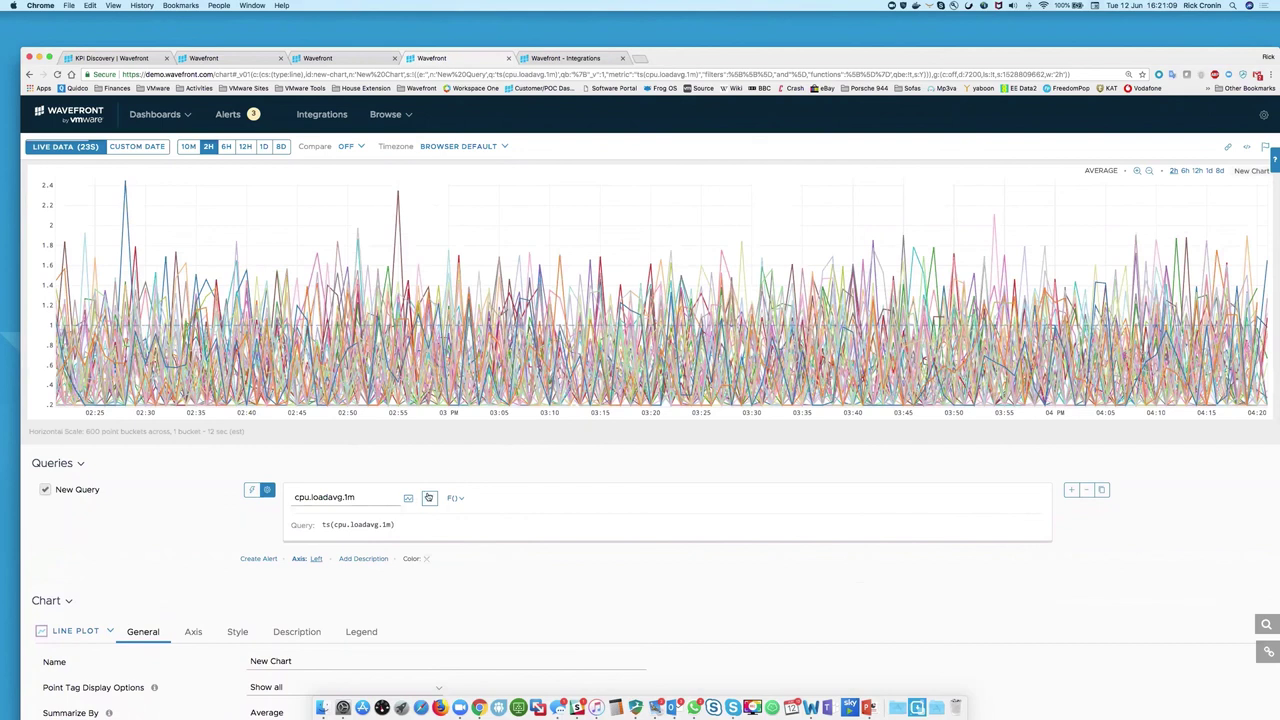
# Step: Start a key/value filter on the metric, browse its keys, then discard the empty filter
pyautogui.click(429, 498)
pyautogui.click(466, 503)
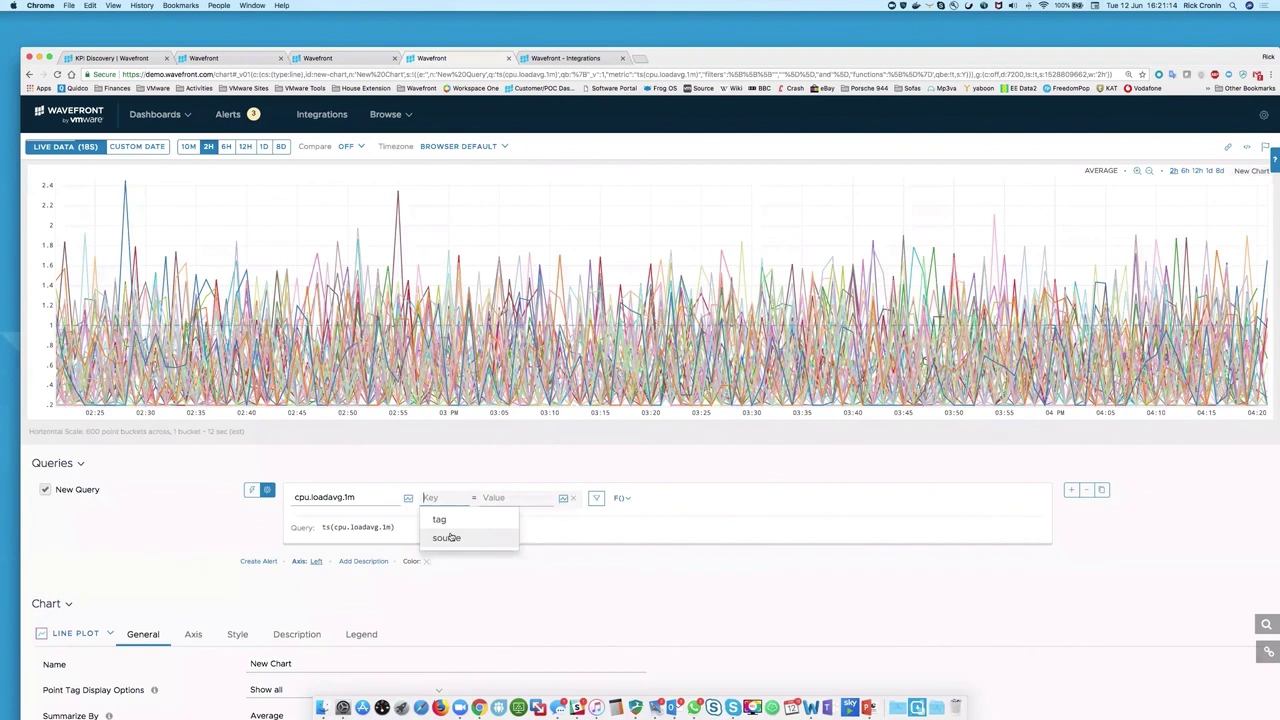
pyautogui.click(574, 497)
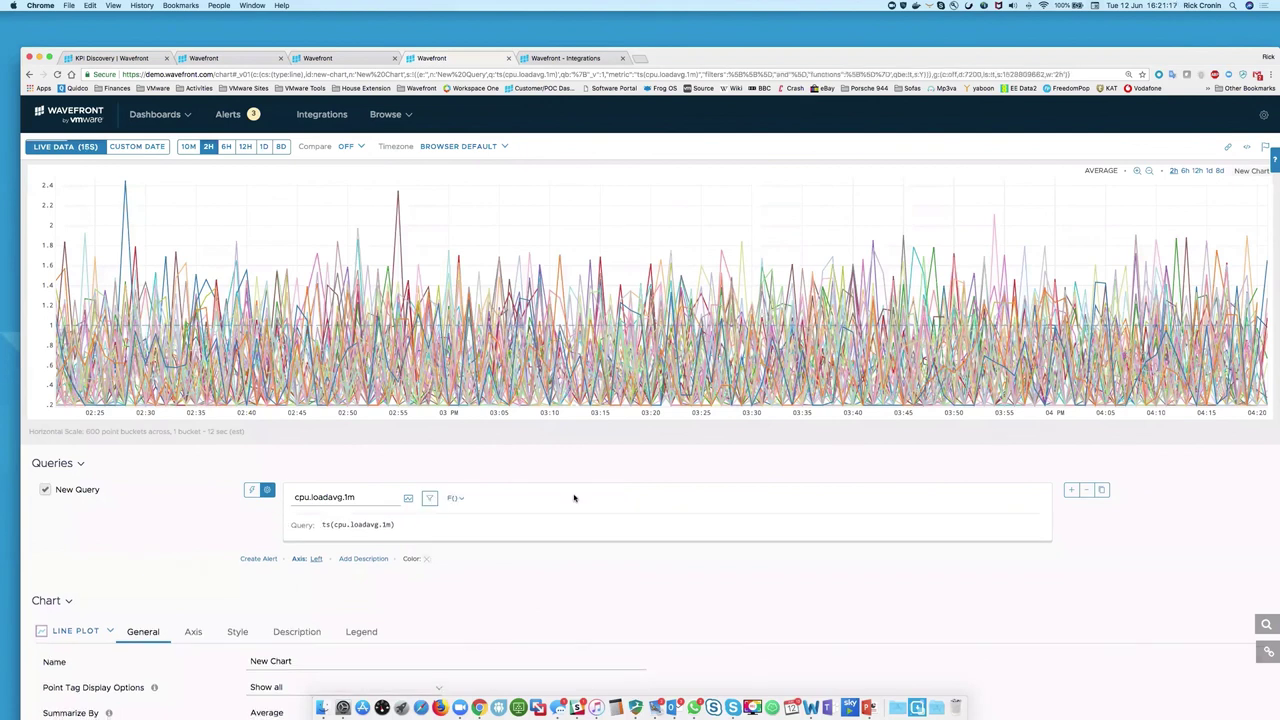
# Step: Apply Aggregation > avg to collapse the CPU load series into one line, then remove it
pyautogui.click(460, 499)
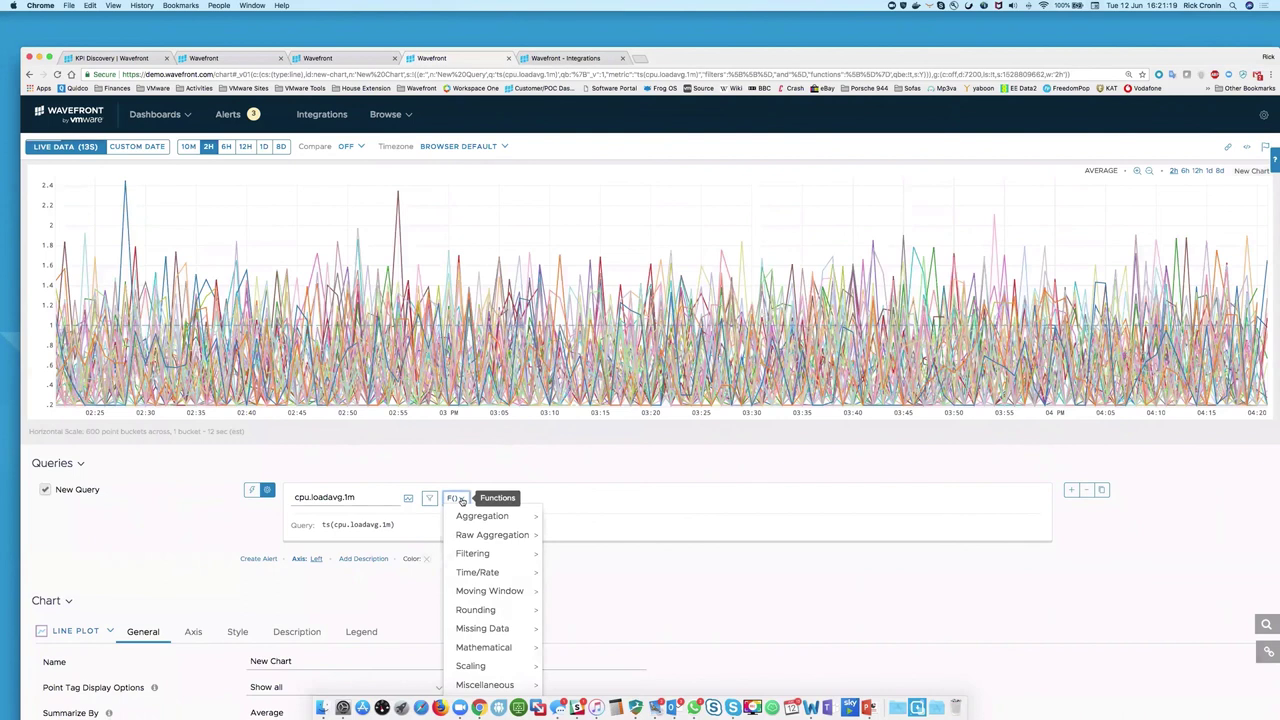
pyautogui.scroll(-3, 710, 494)
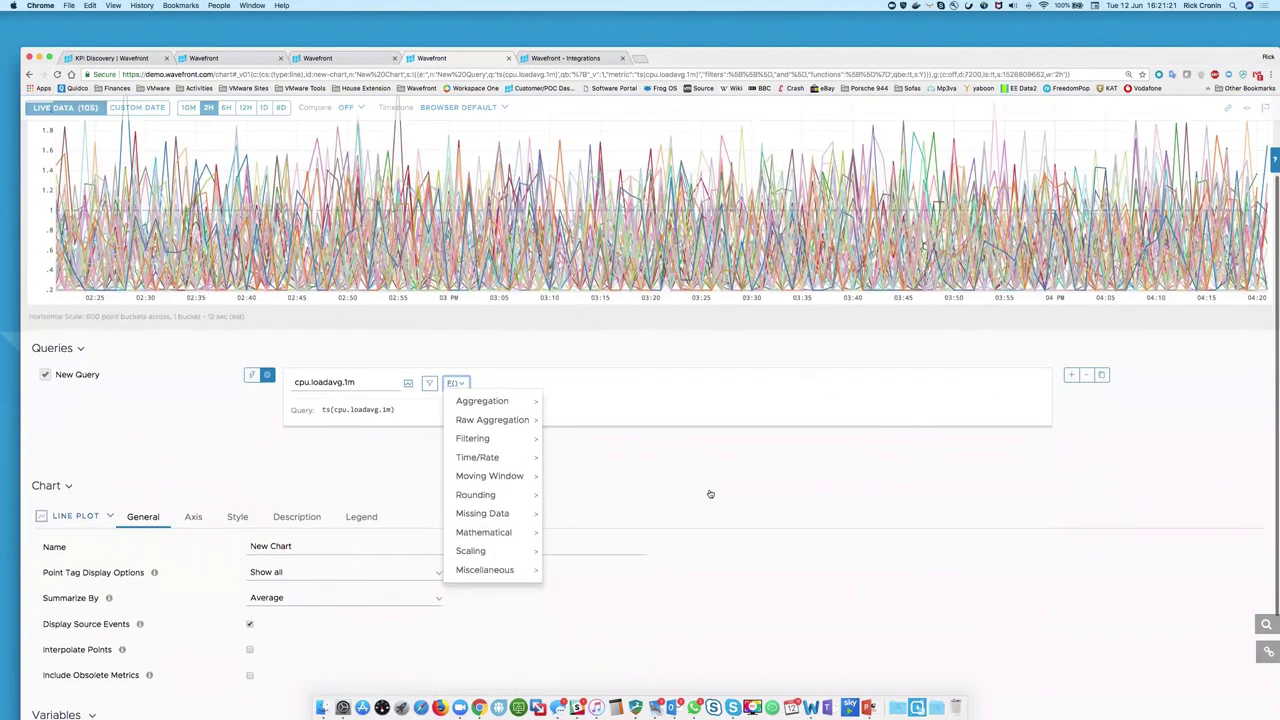
pyautogui.click(517, 400)
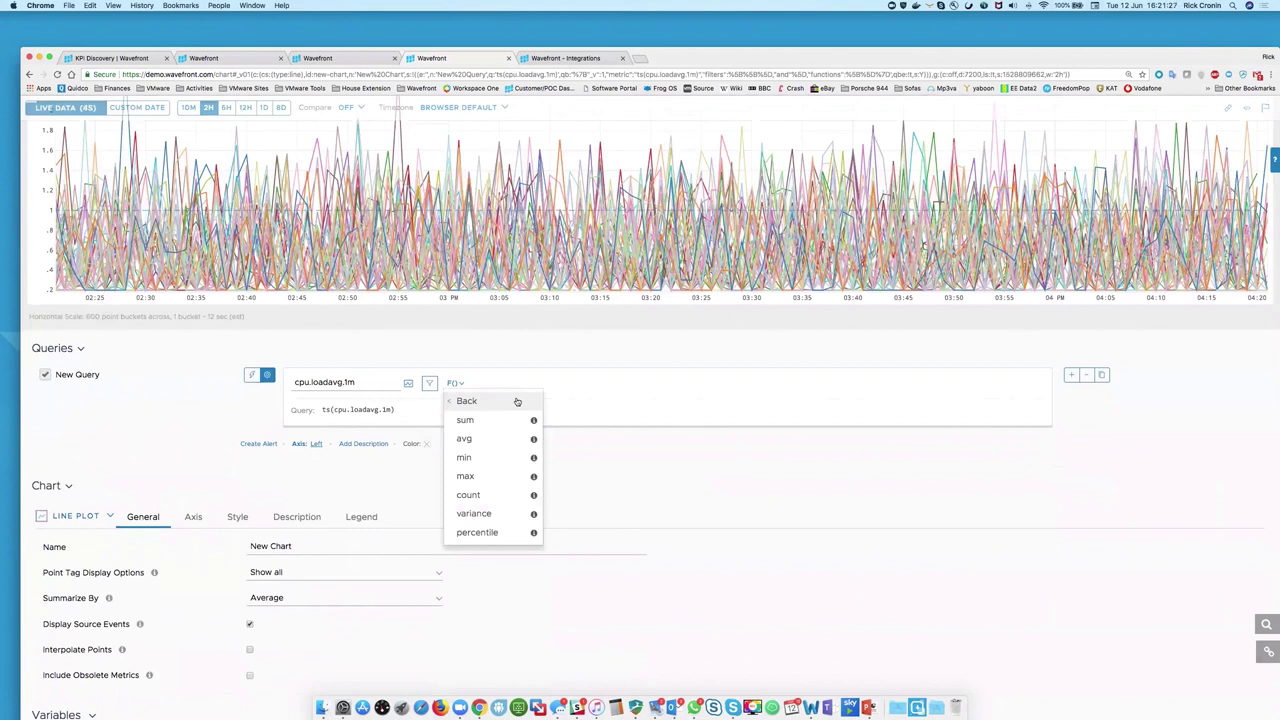
pyautogui.click(481, 438)
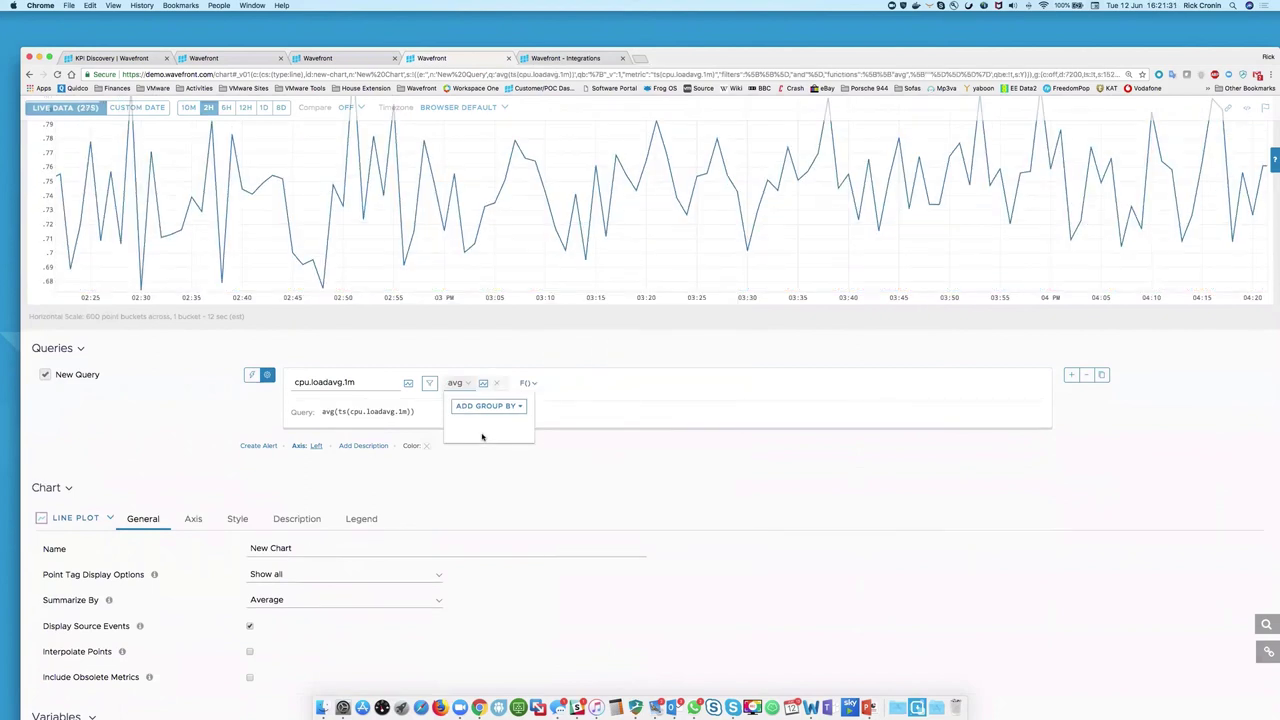
pyautogui.click(497, 385)
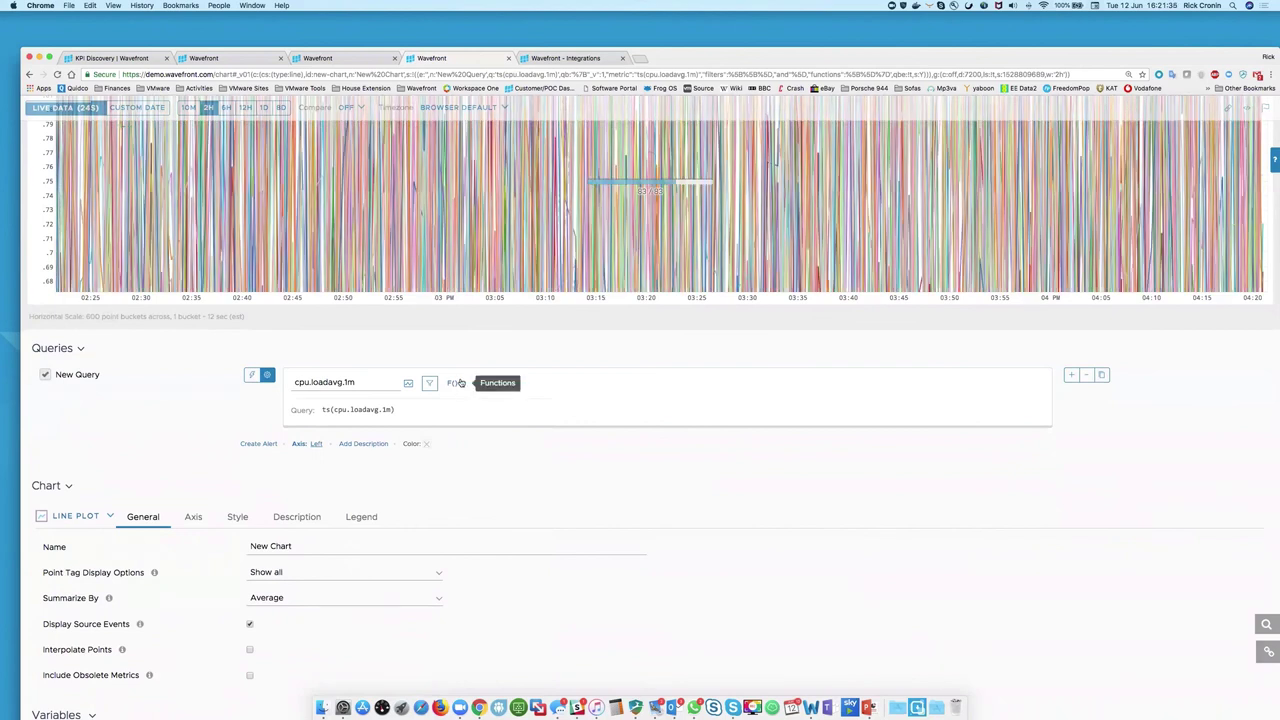
# Step: Wrap the cpu.loadavg.1m query in mavg with a 10-minute window: mavg(10m, ts(cpu.loadavg.1m))
pyautogui.click(457, 383)
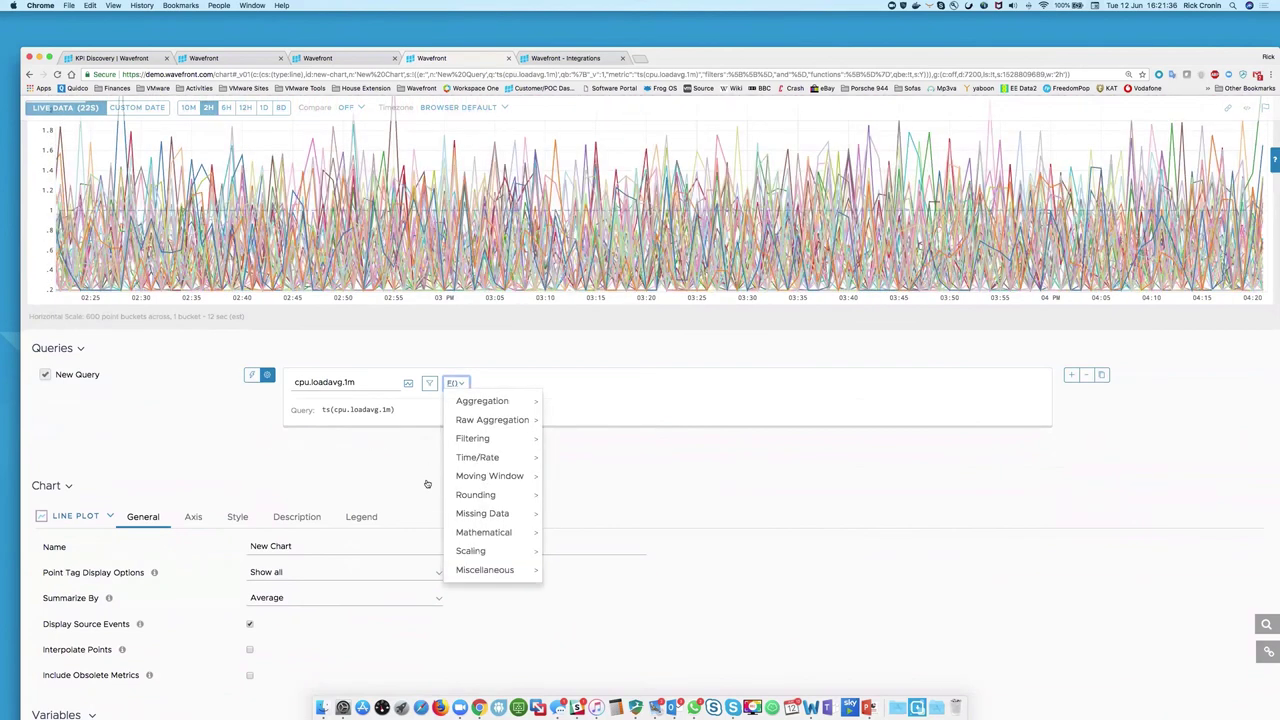
pyautogui.click(532, 421)
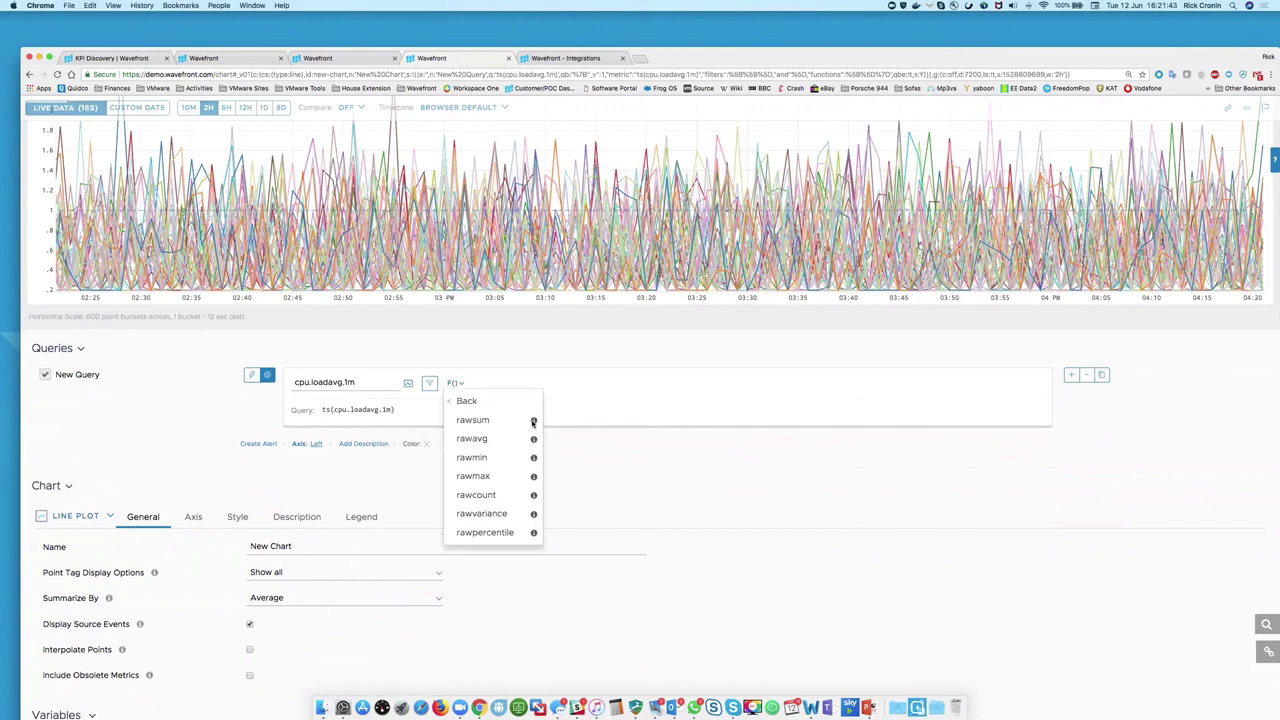
pyautogui.click(455, 401)
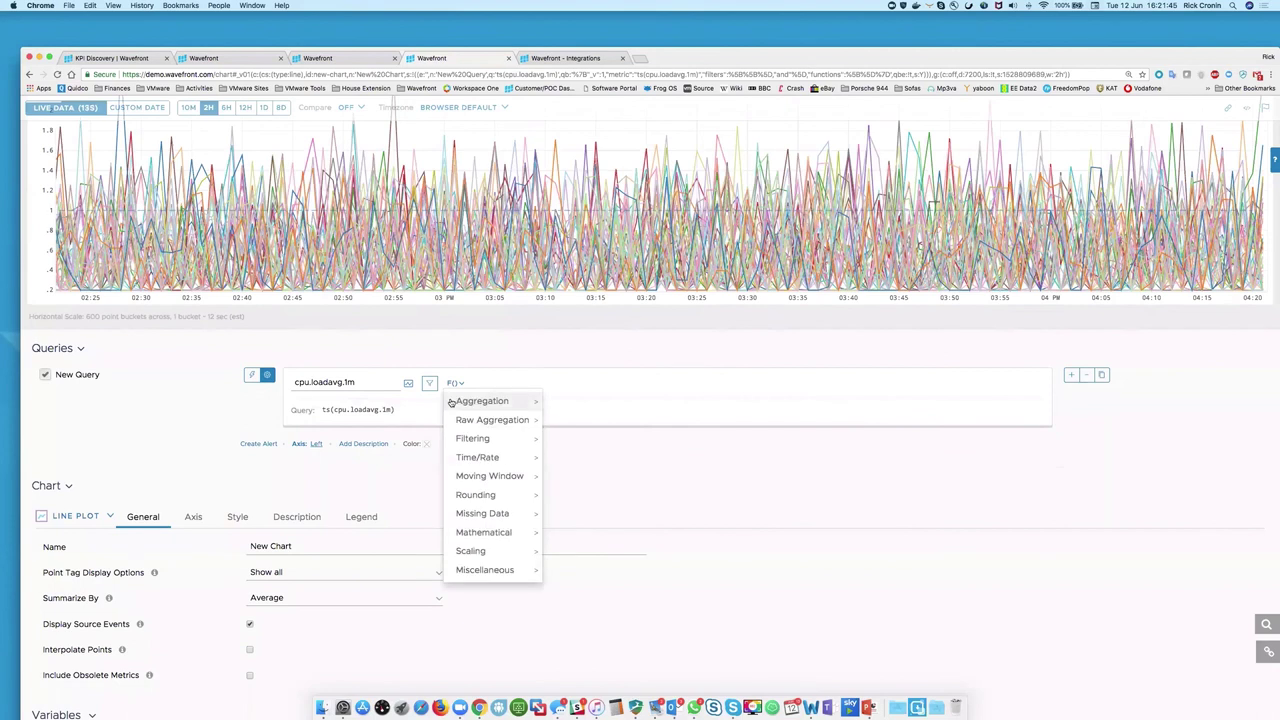
pyautogui.click(535, 477)
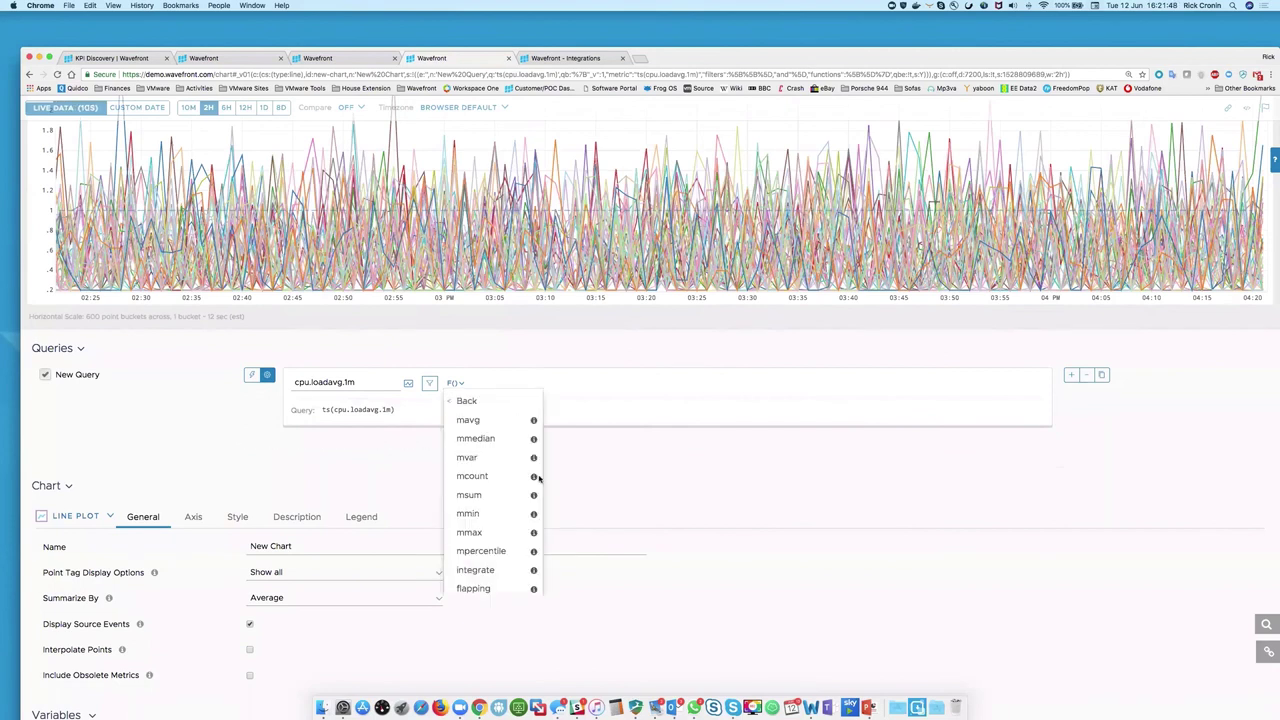
pyautogui.click(481, 423)
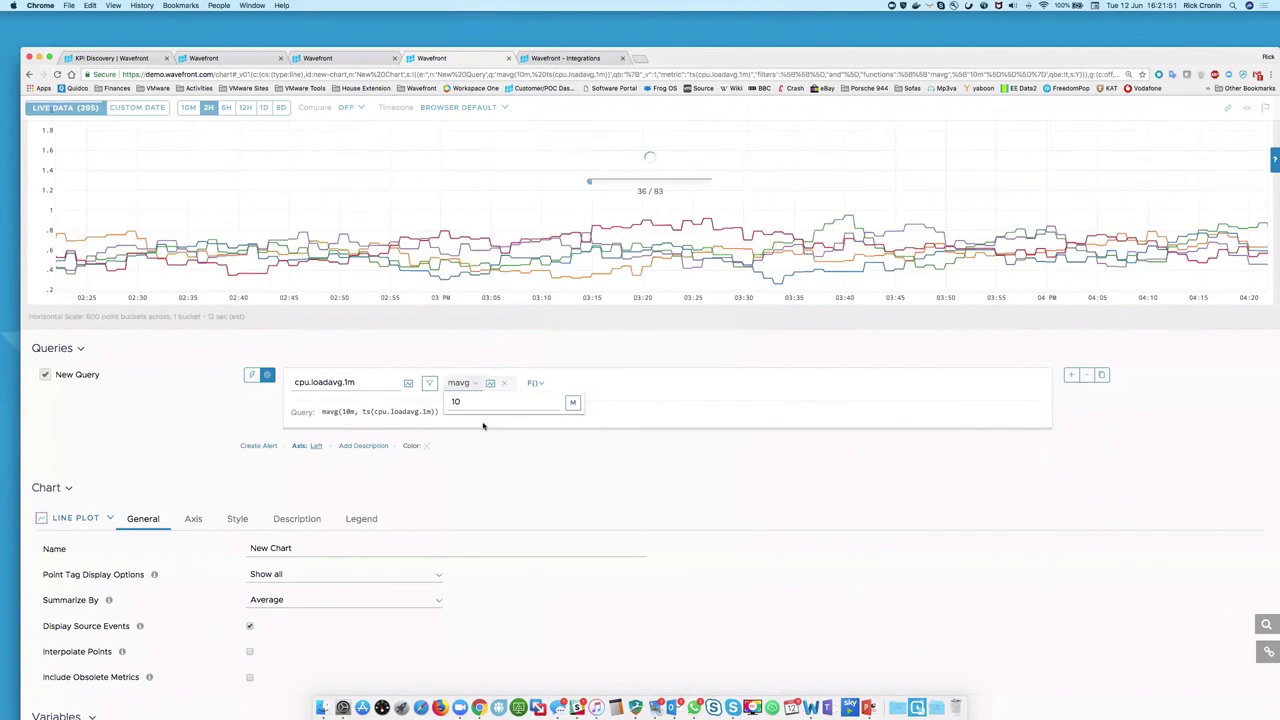
pyautogui.click(480, 401)
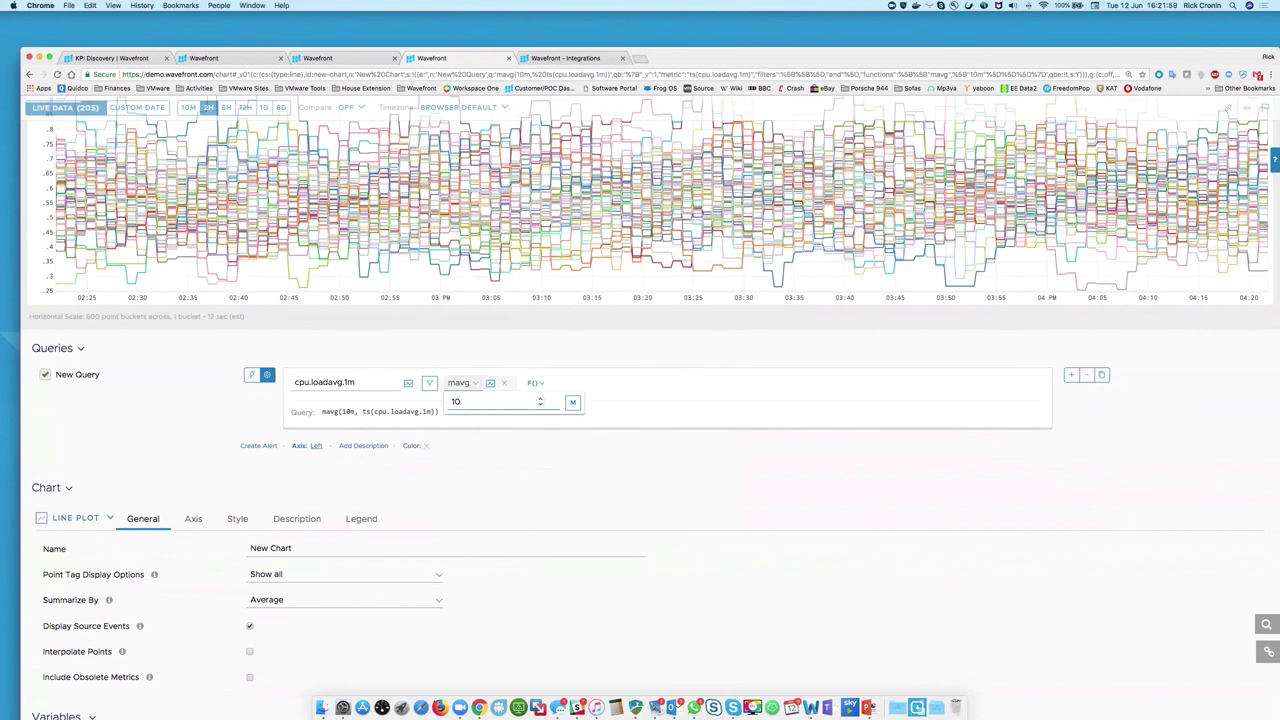
pyautogui.scroll(-2, 605, 544)
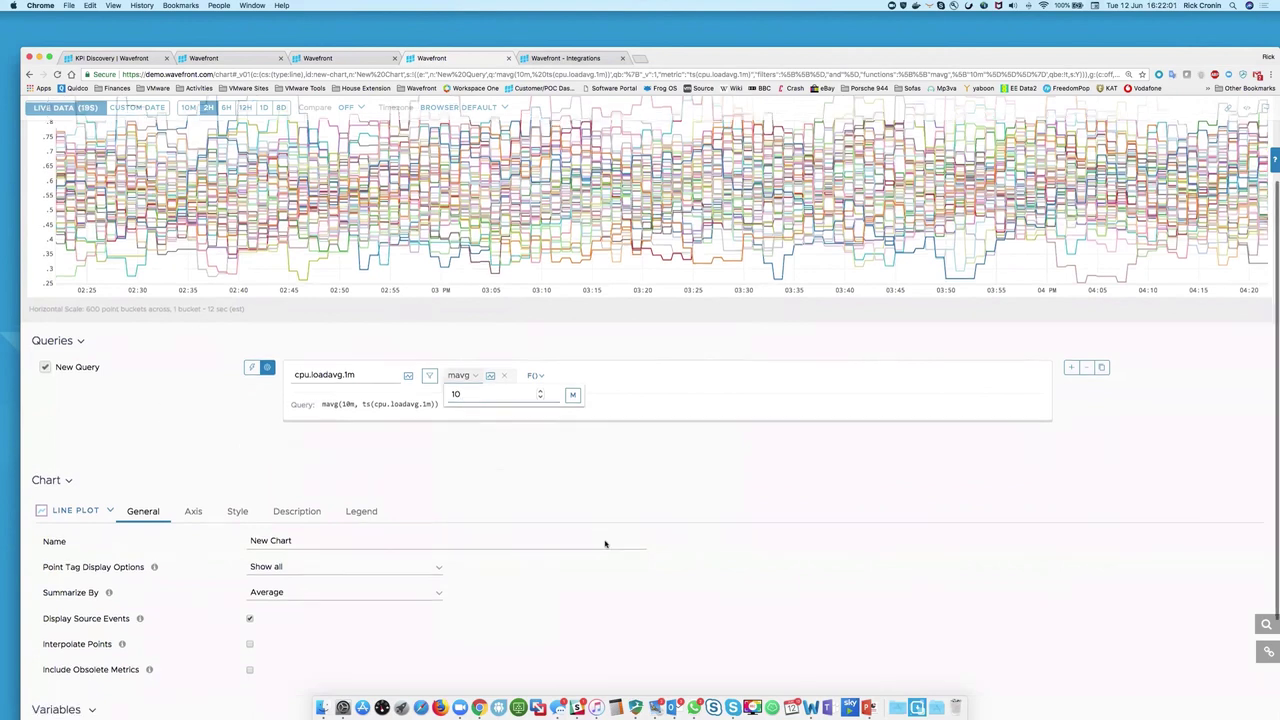
pyautogui.scroll(-1, 605, 544)
pyautogui.click(109, 387)
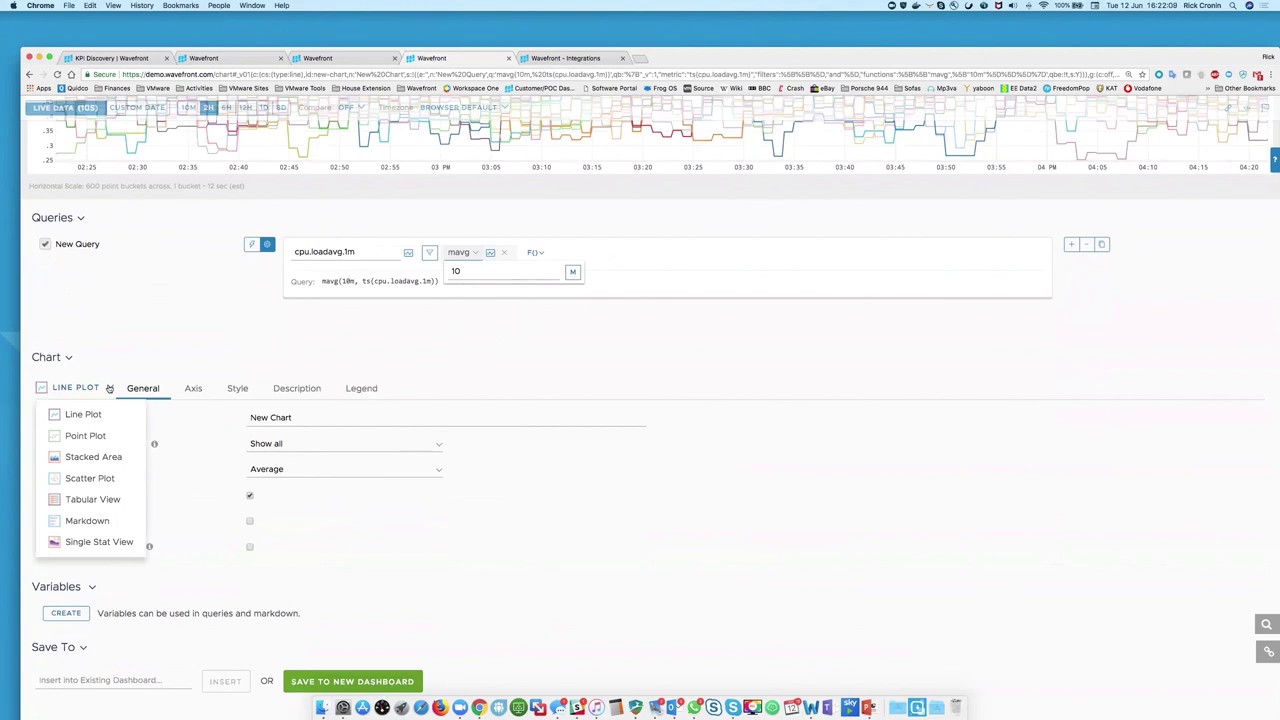
# Step: Switch the moving-average chart to Single Stat View, then back to Line Plot
pyautogui.click(99, 542)
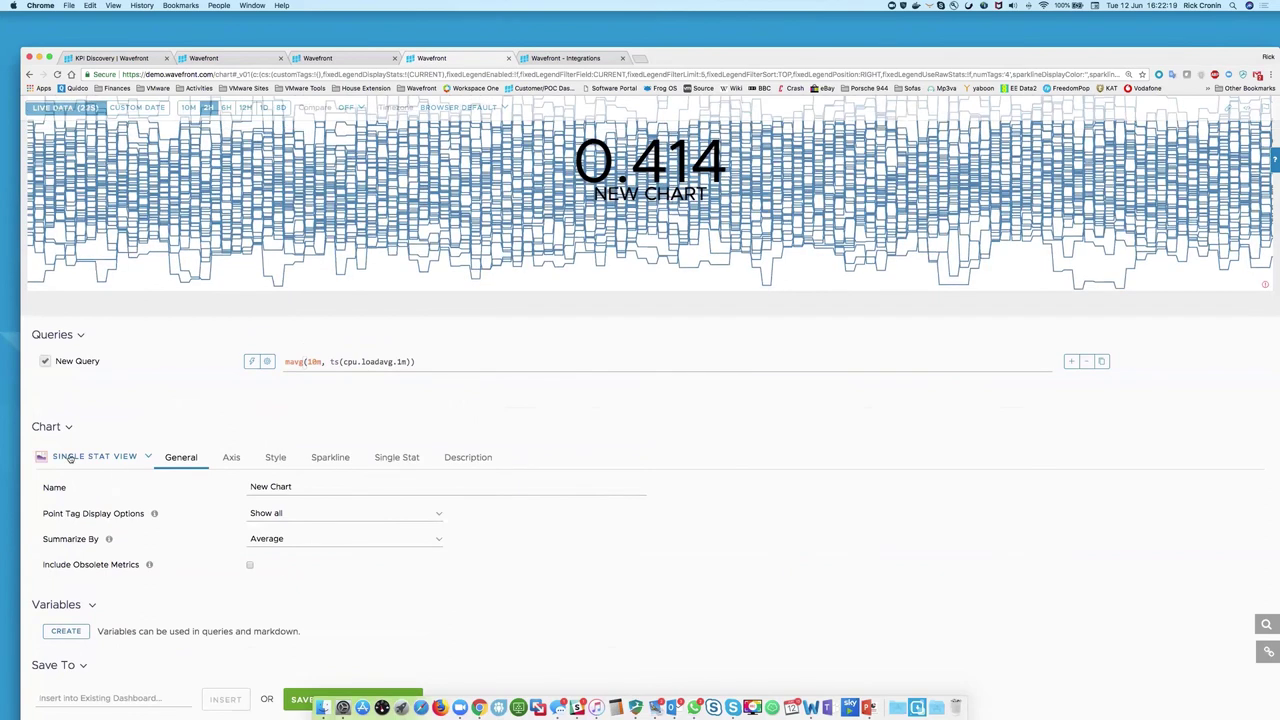
pyautogui.click(149, 458)
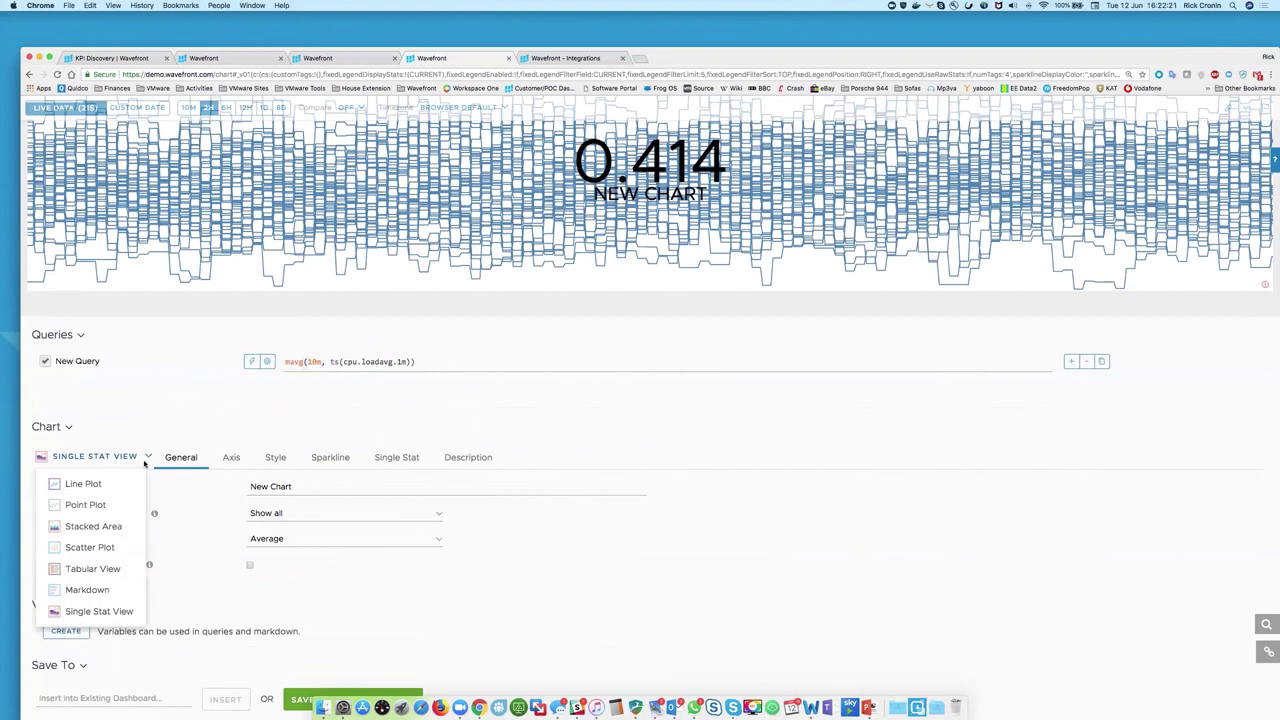
pyautogui.click(90, 485)
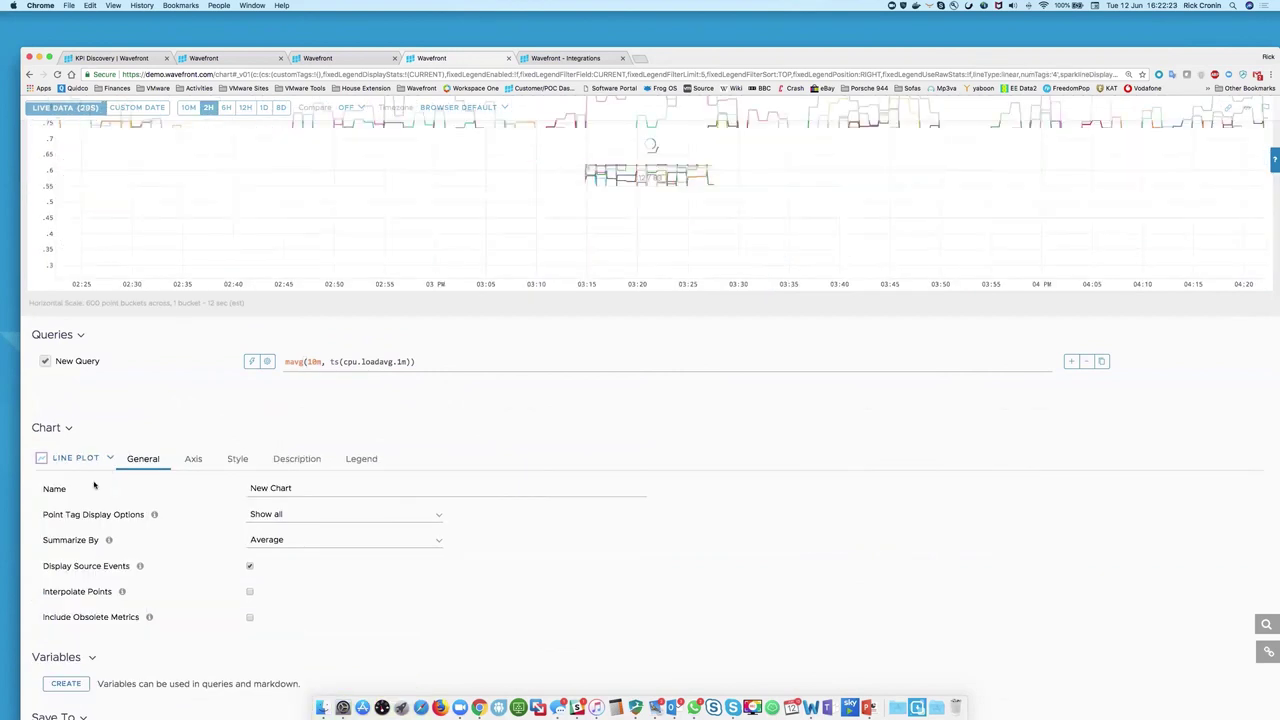
pyautogui.scroll(-1, 319, 644)
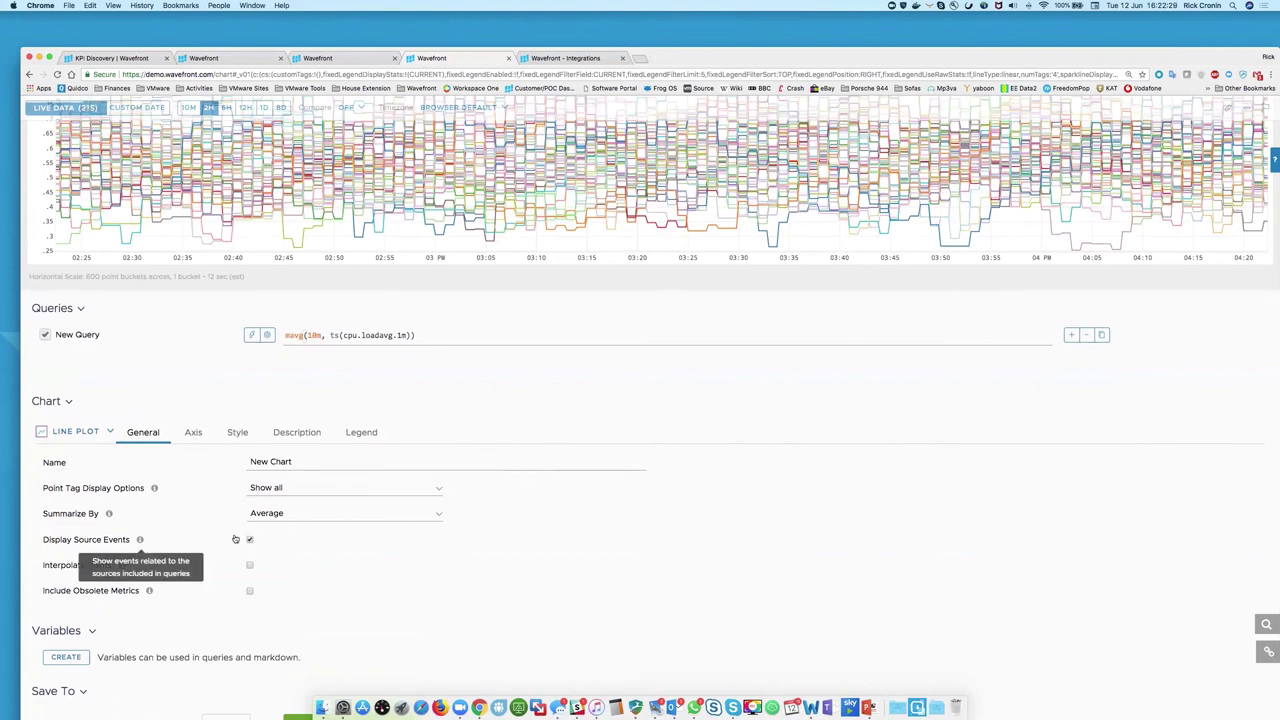
# Step: Show the chart's Axis tab with its linear Y-axis scale and min/max settings
pyautogui.click(191, 432)
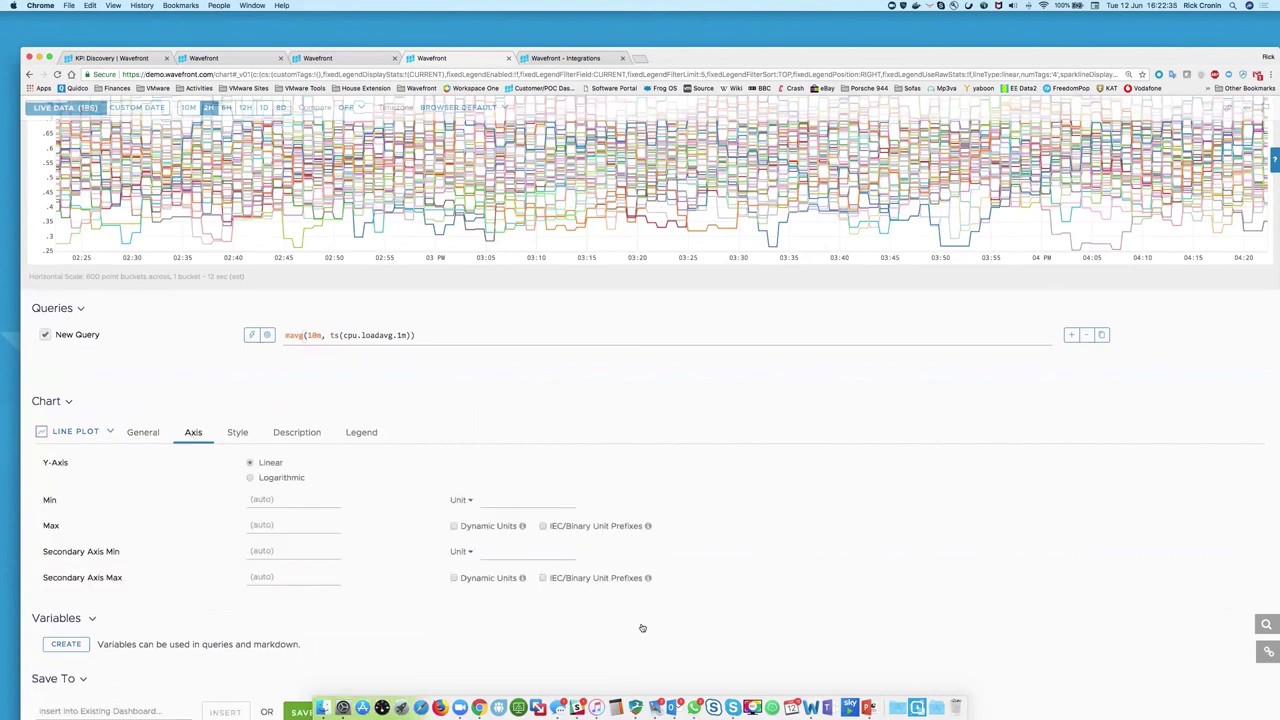
pyautogui.scroll(-2, 640, 626)
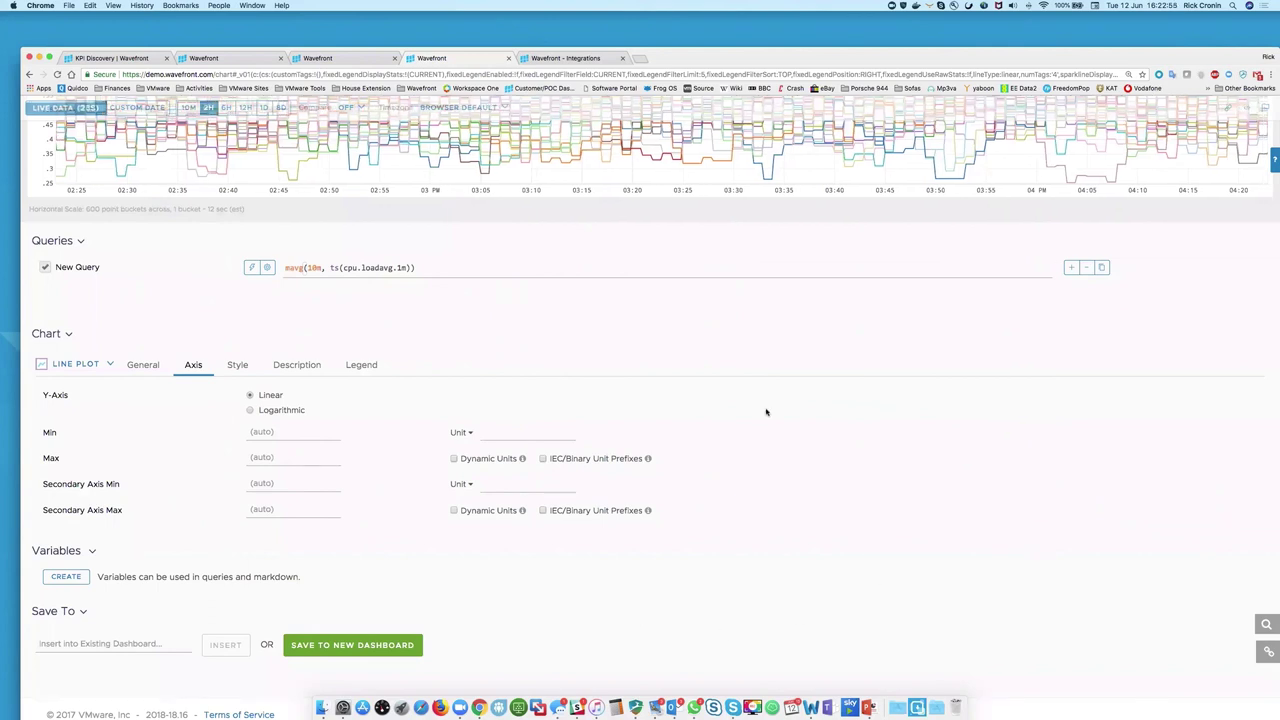
pyautogui.scroll(1, 766, 409)
pyautogui.scroll(5, 766, 409)
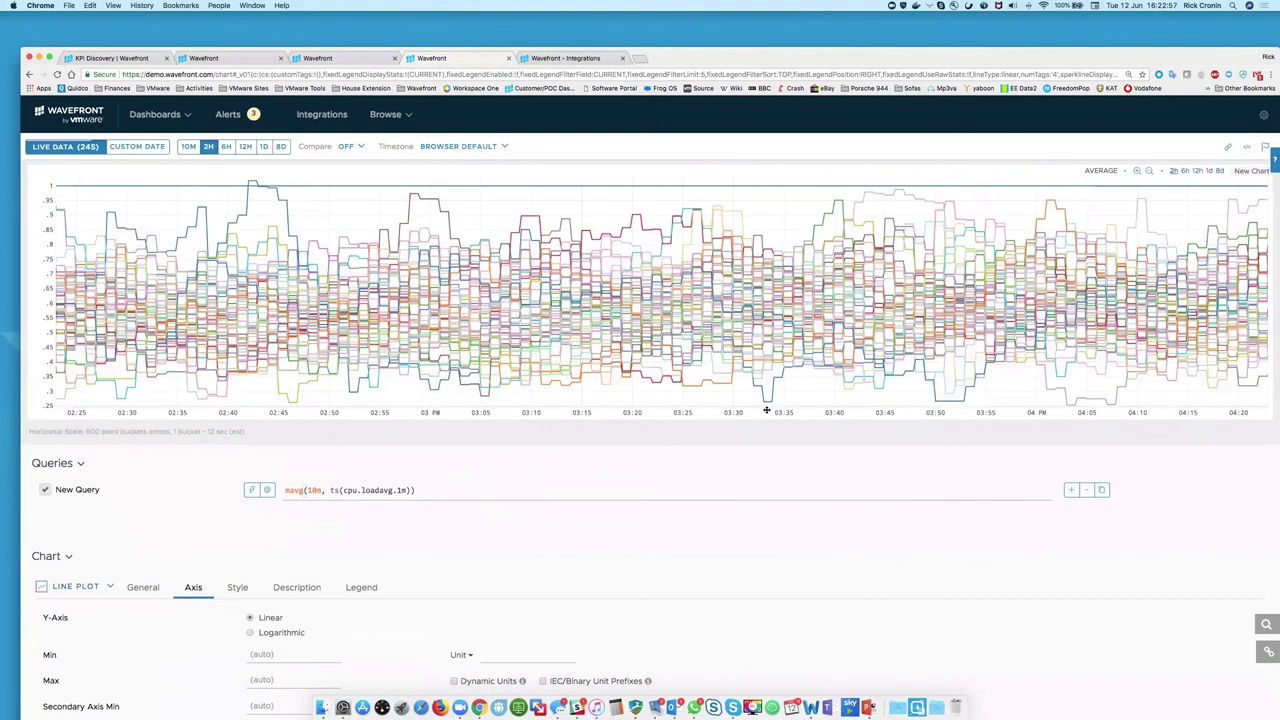
pyautogui.moveTo(450, 310)
# Step: Browse the Alerts page, including firing Alert A and its WARN seriesFiring condition
pyautogui.click(218, 114)
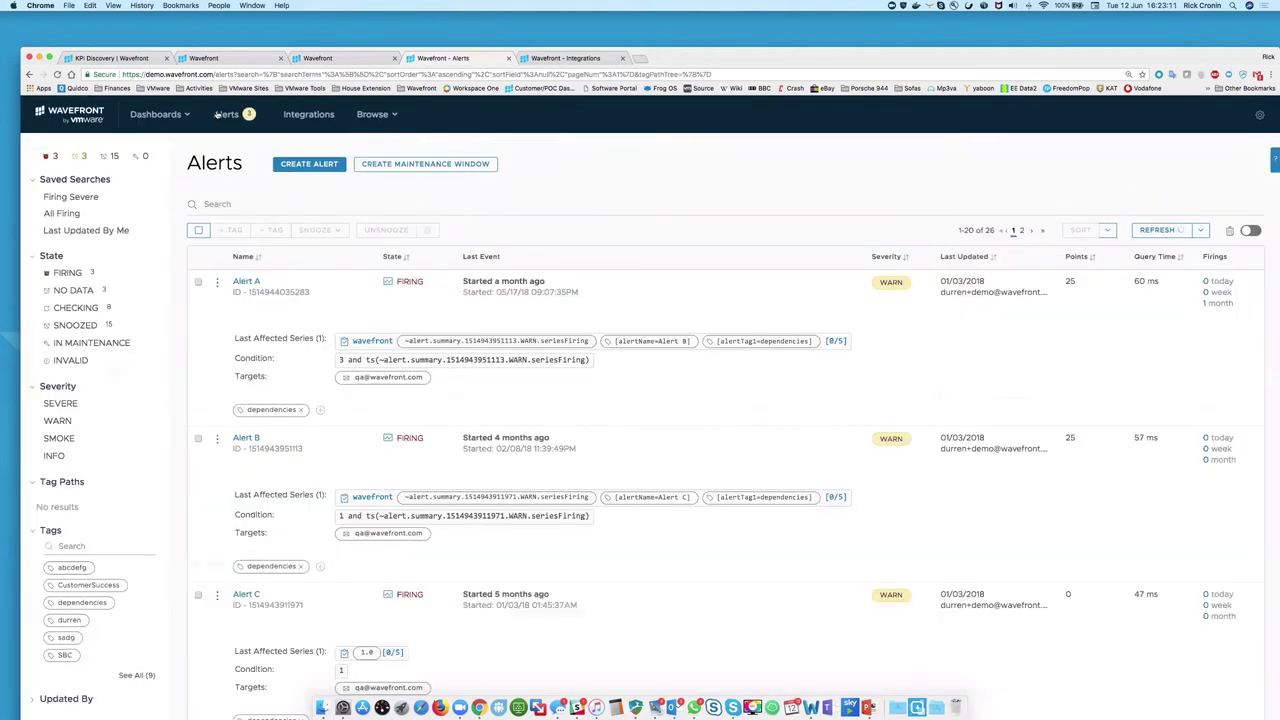
pyautogui.scroll(-1, 653, 609)
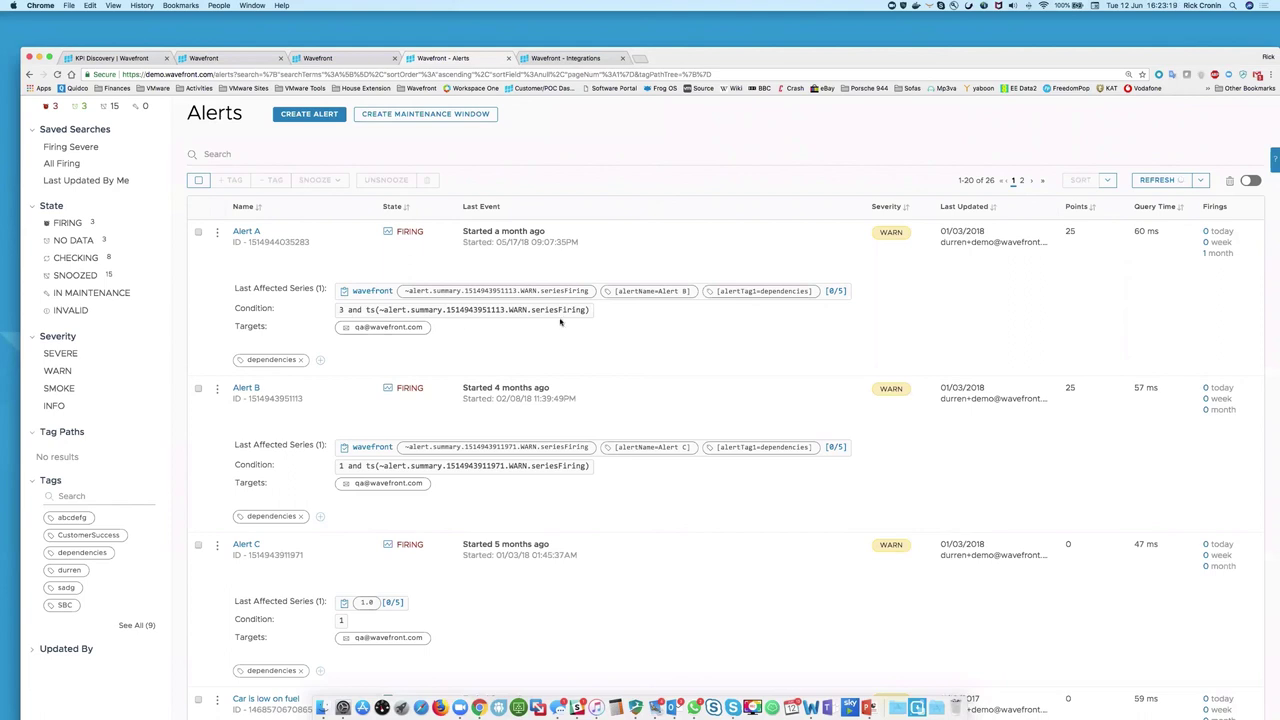
pyautogui.scroll(-2, 540, 360)
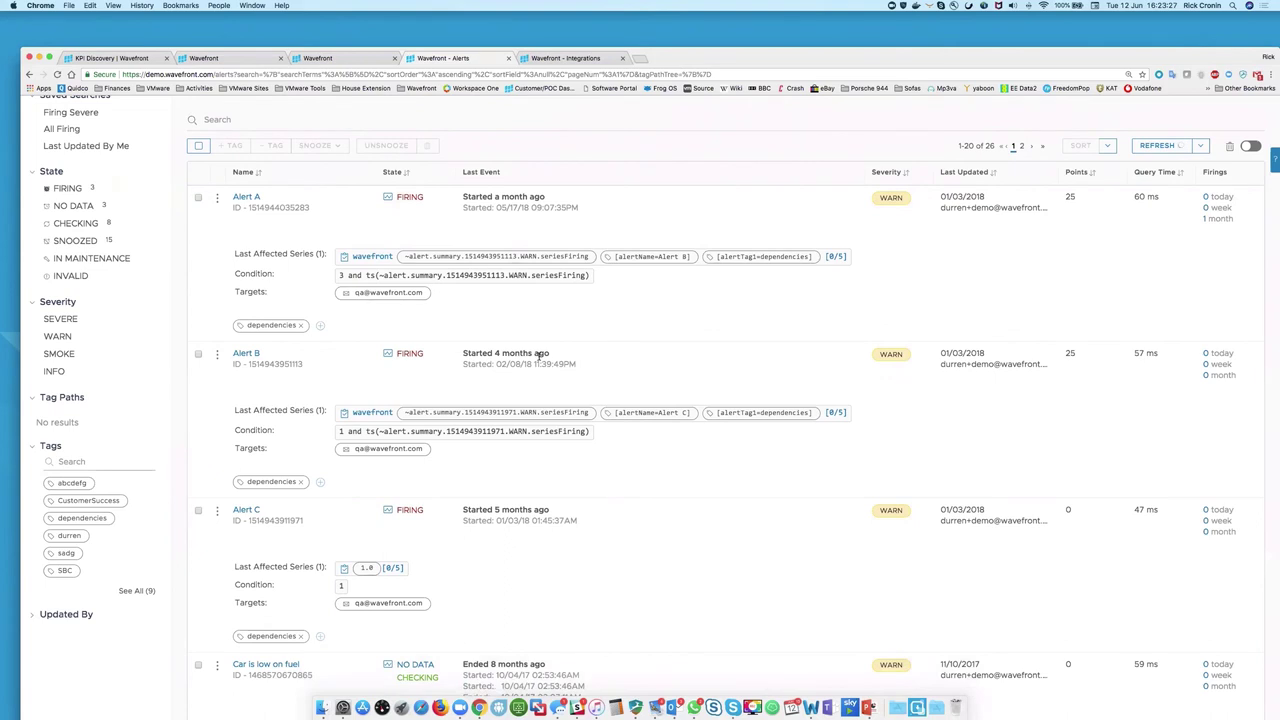
pyautogui.scroll(3, 540, 355)
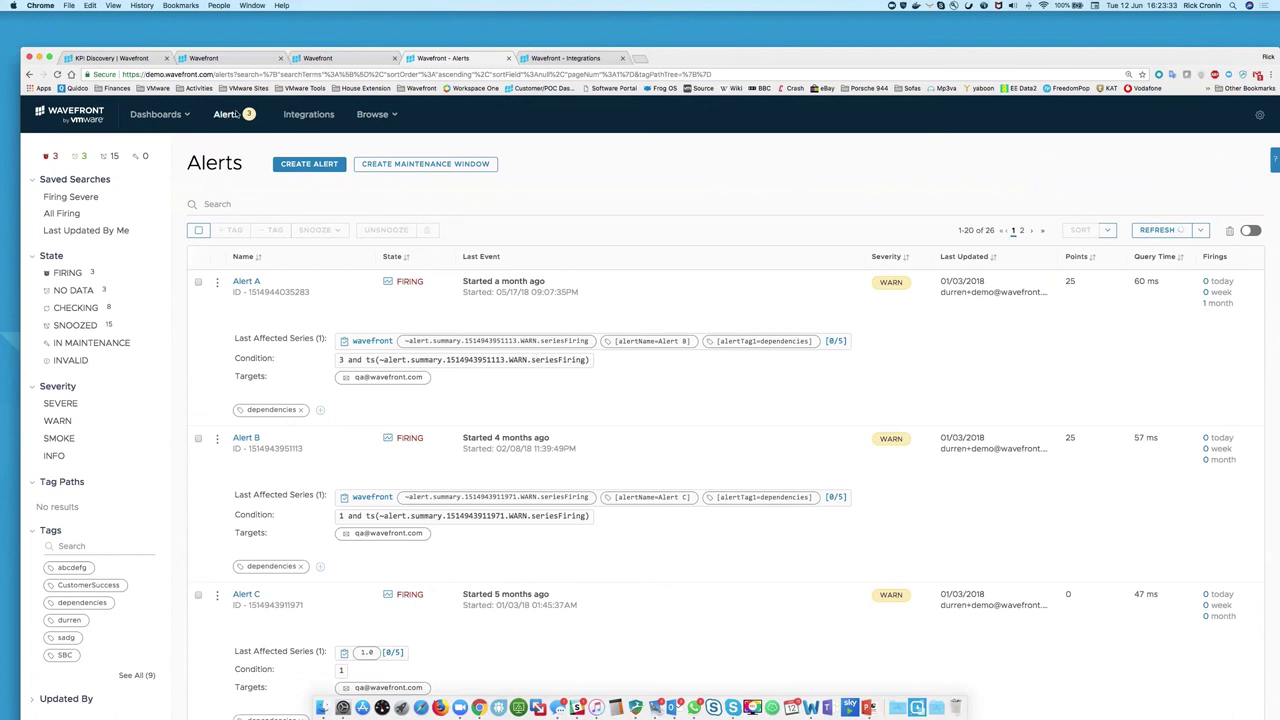
# Step: In the Wavefront - Integrations tab, open the Featured Kubernetes integration
pyautogui.click(579, 59)
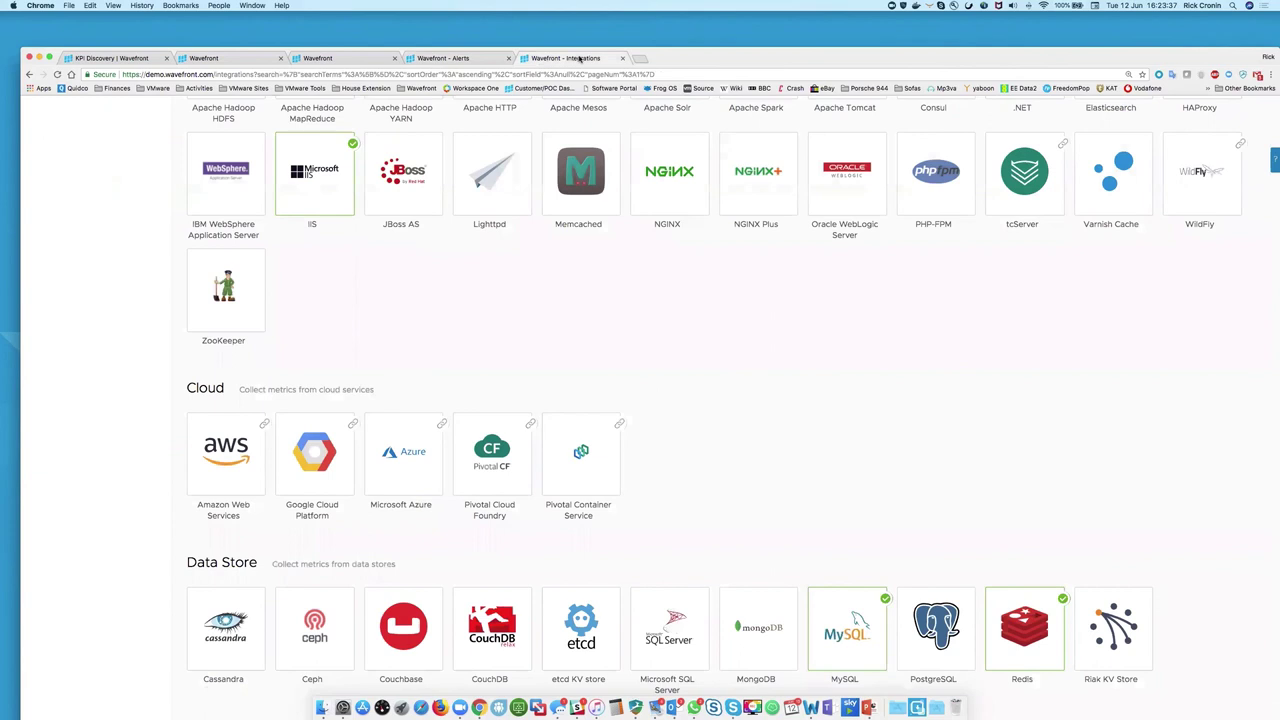
pyautogui.scroll(8, 631, 387)
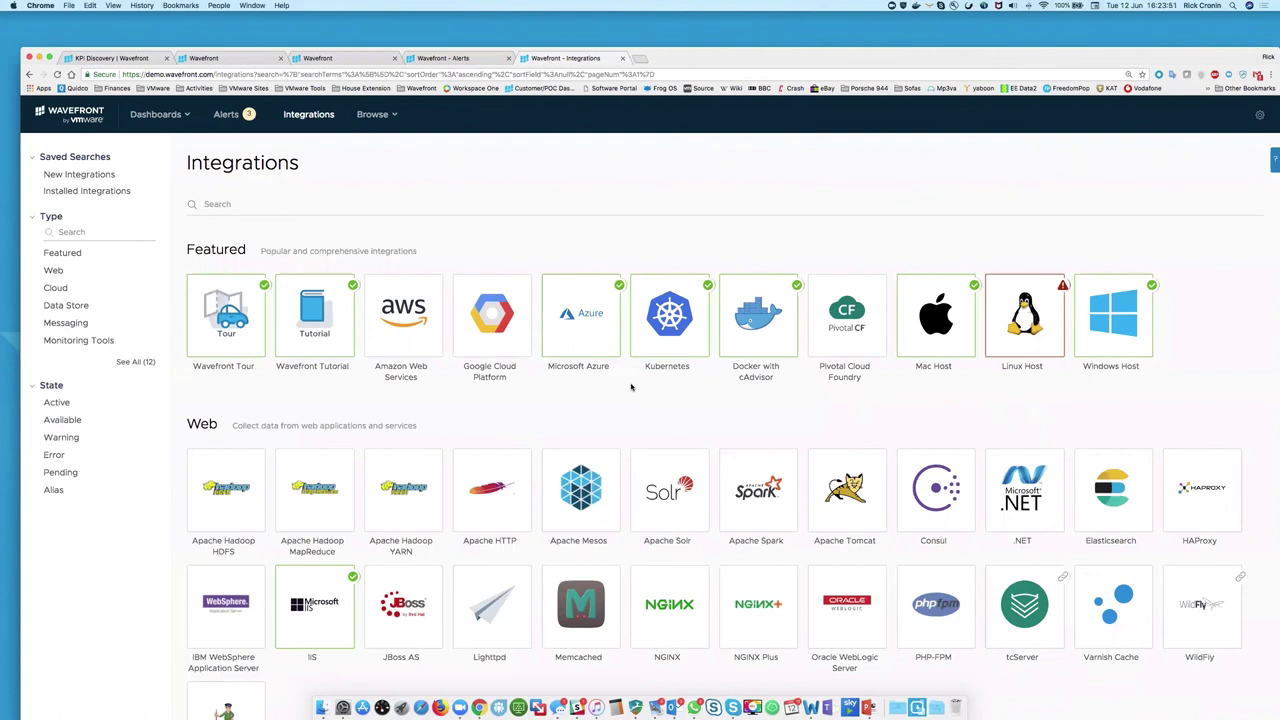
pyautogui.scroll(-1, 594, 437)
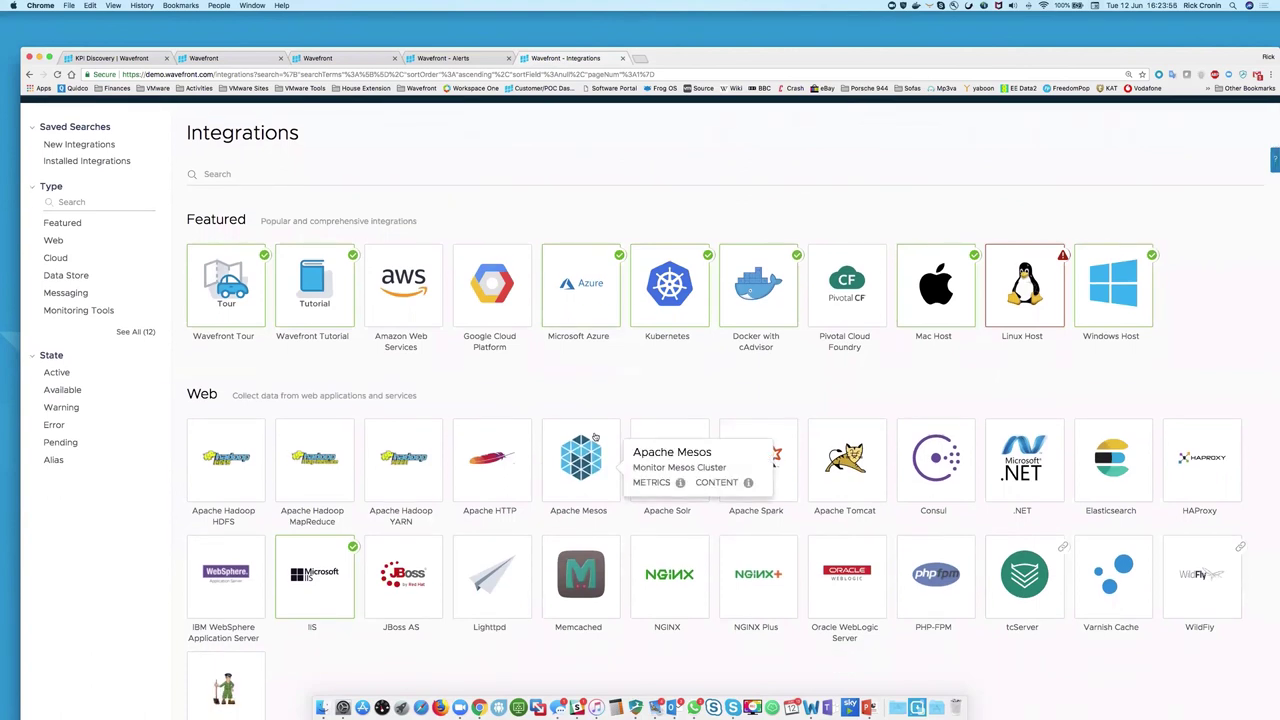
pyautogui.click(669, 306)
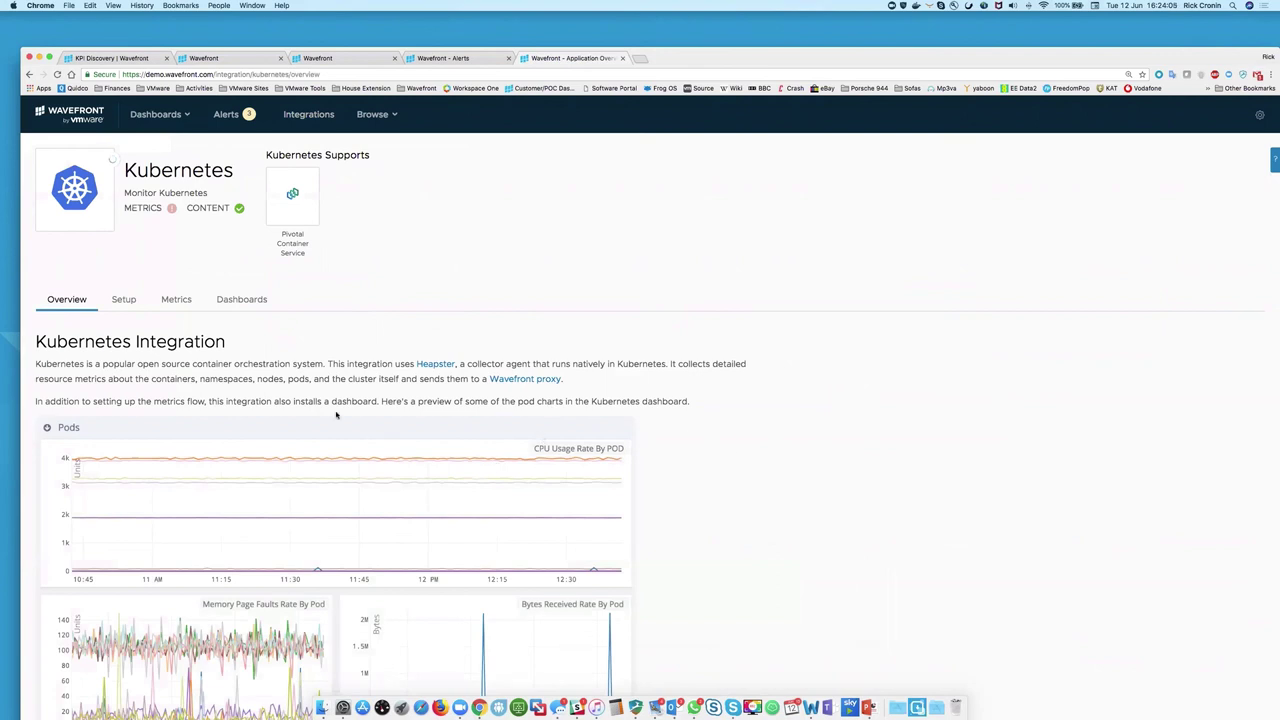
# Step: Read through the Kubernetes integration's setup instructions
pyautogui.click(124, 300)
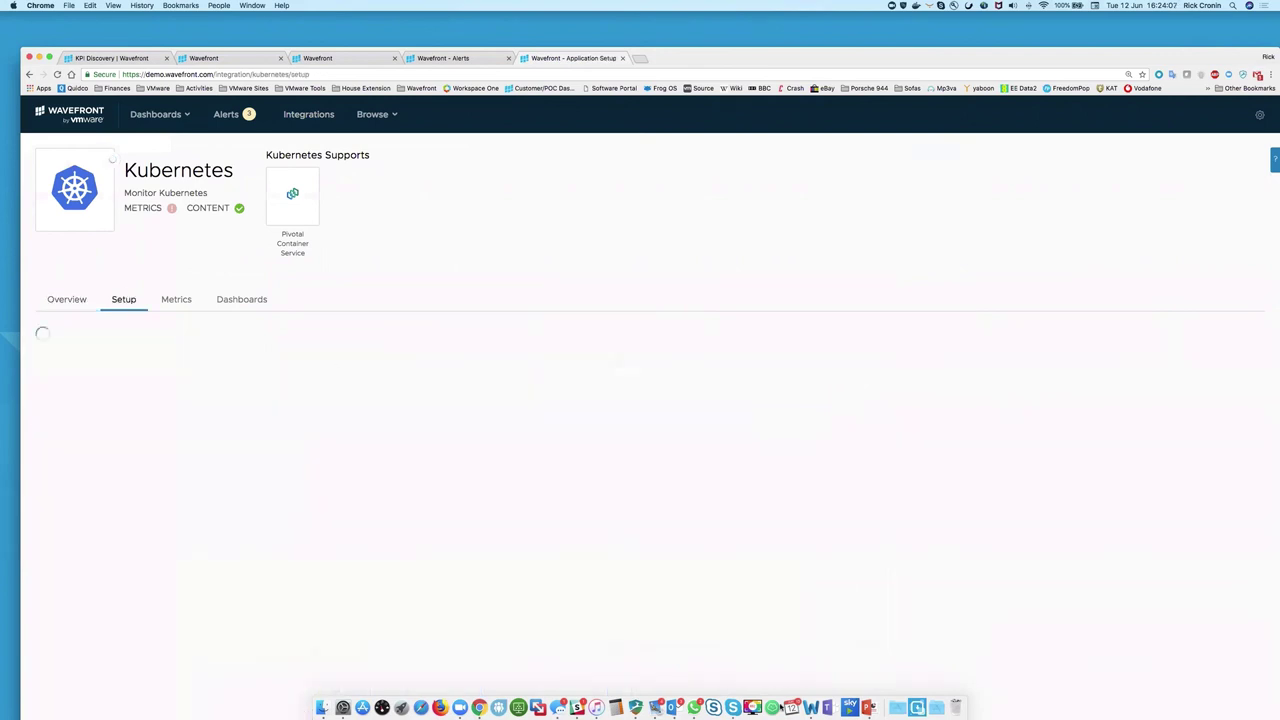
pyautogui.scroll(-3, 897, 614)
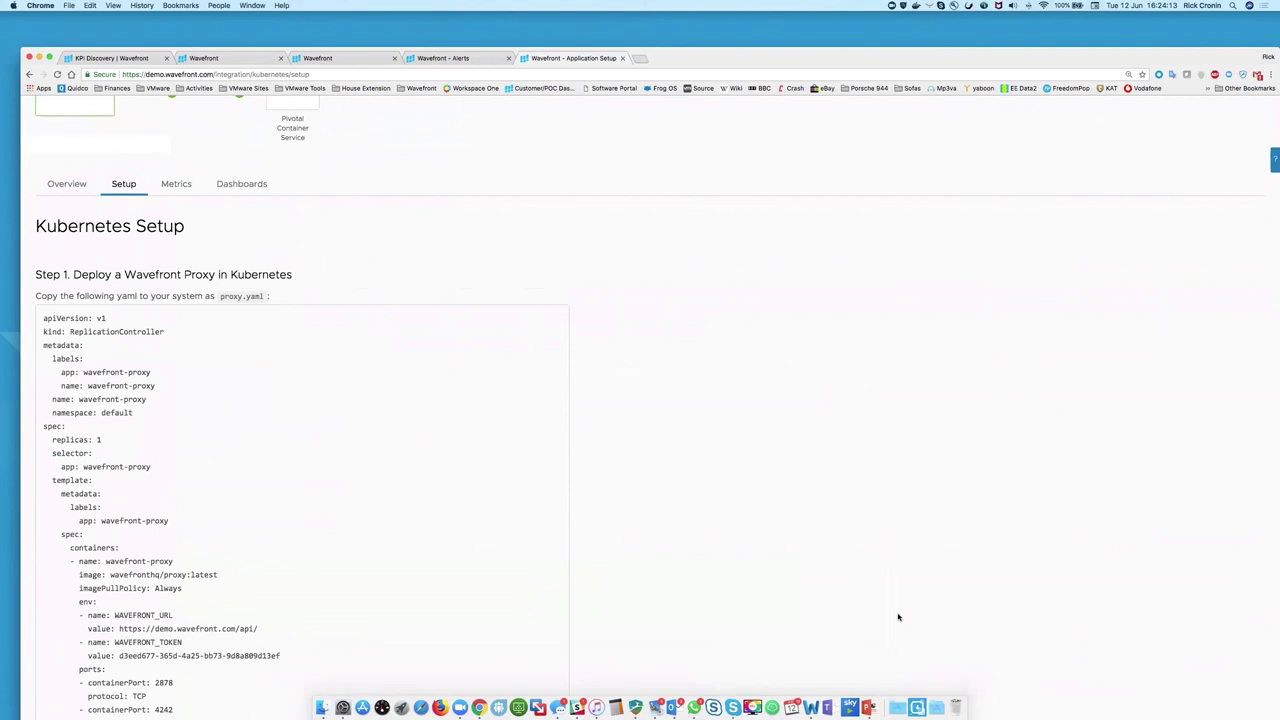
pyautogui.scroll(-12, 898, 617)
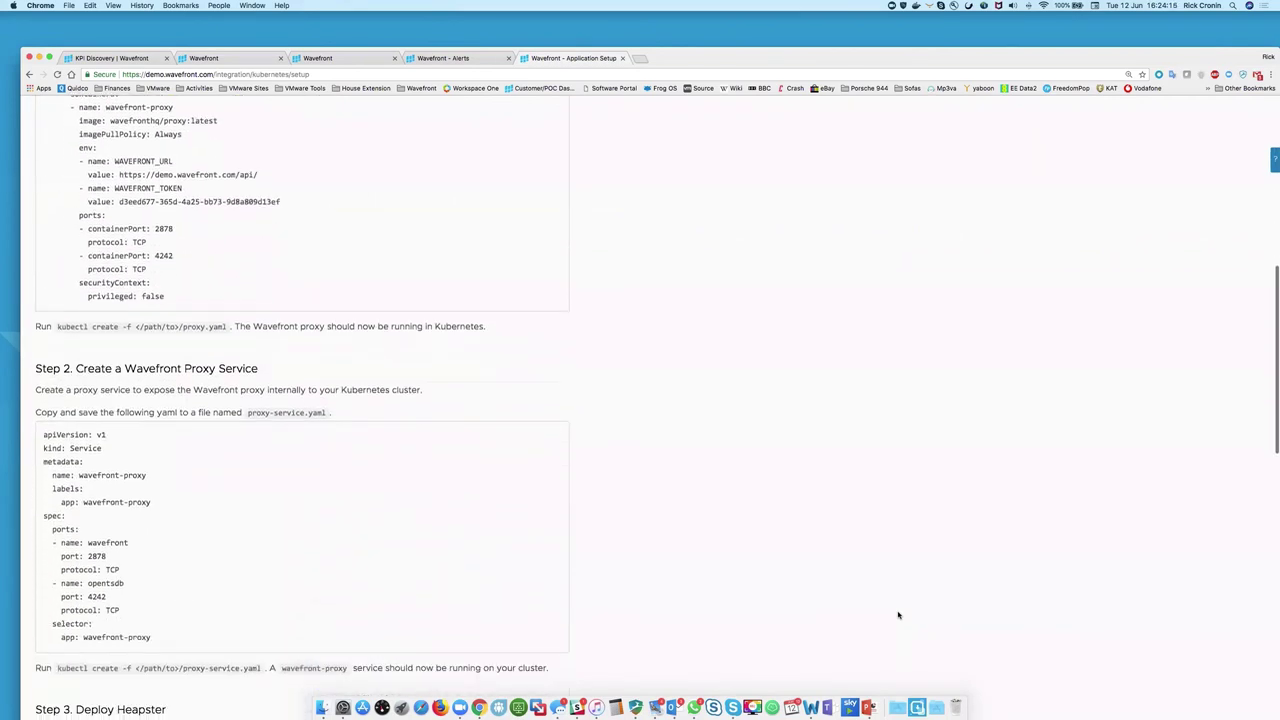
pyautogui.scroll(-5, 898, 616)
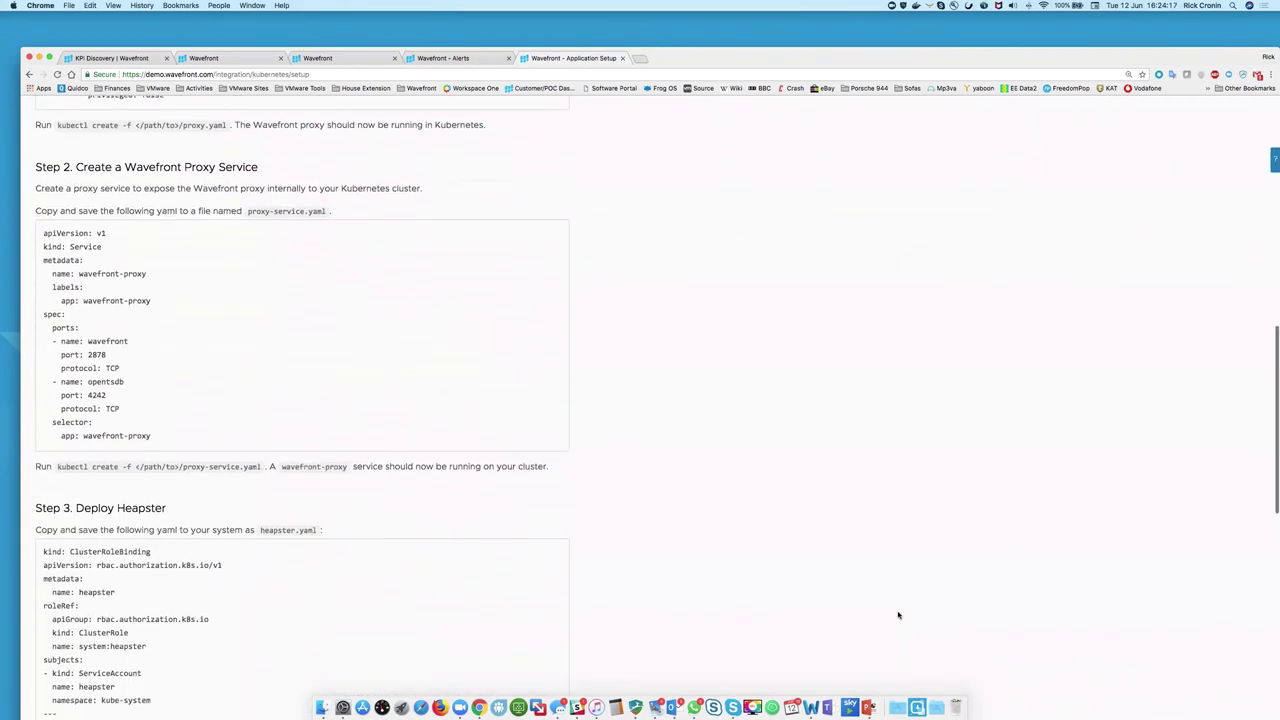
pyautogui.scroll(-1, 898, 615)
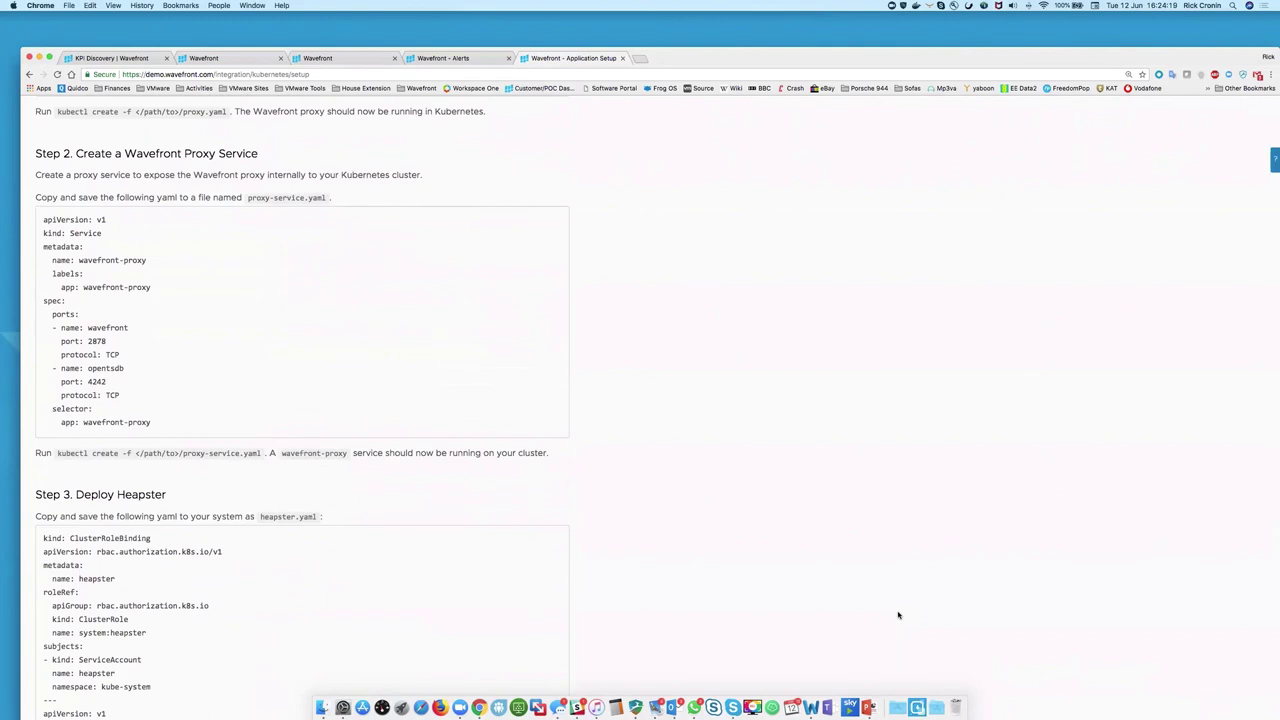
pyautogui.scroll(20, 898, 615)
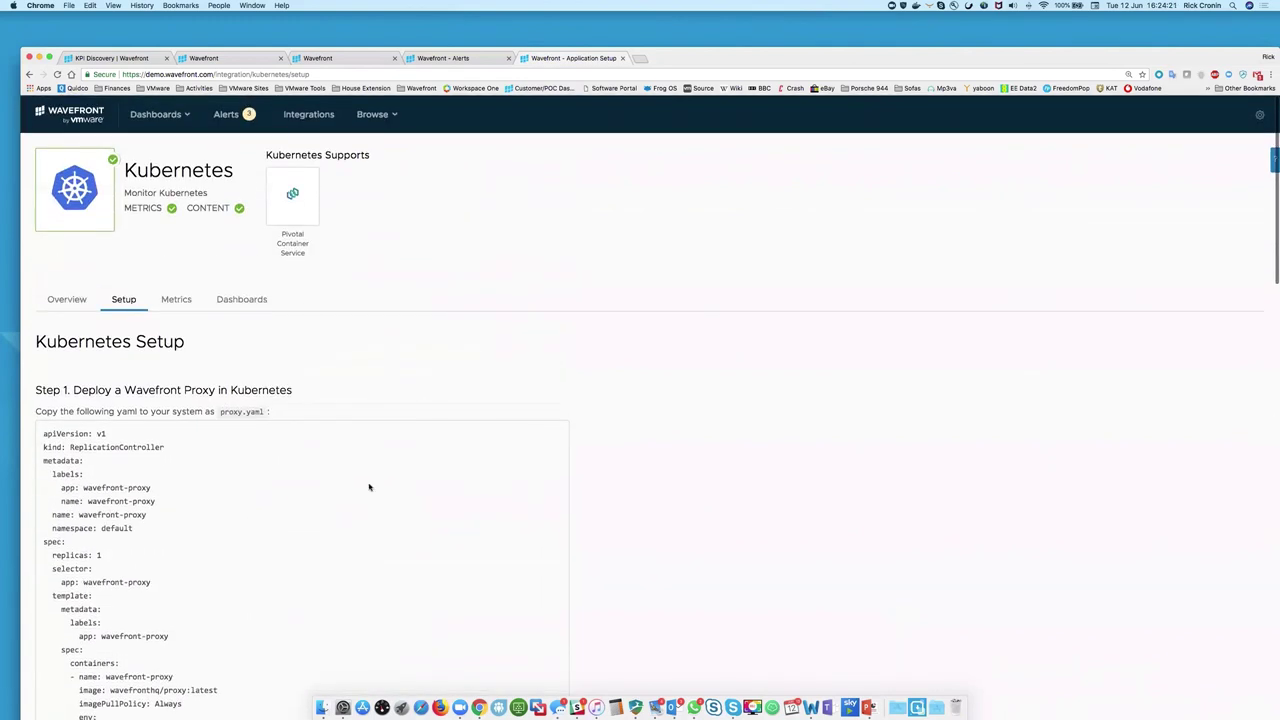
# Step: Review the collected metrics, then list the integration's dashboards, including Kubernetes Metrics
pyautogui.click(176, 299)
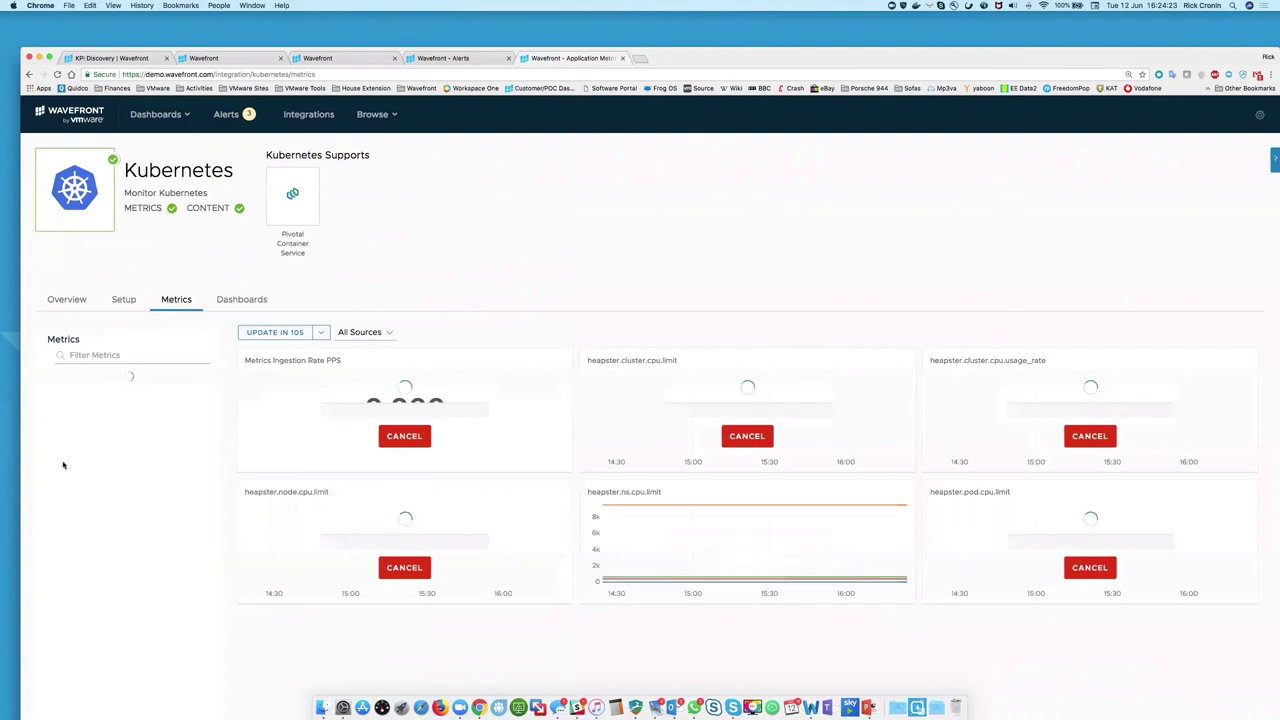
pyautogui.scroll(-3, 83, 613)
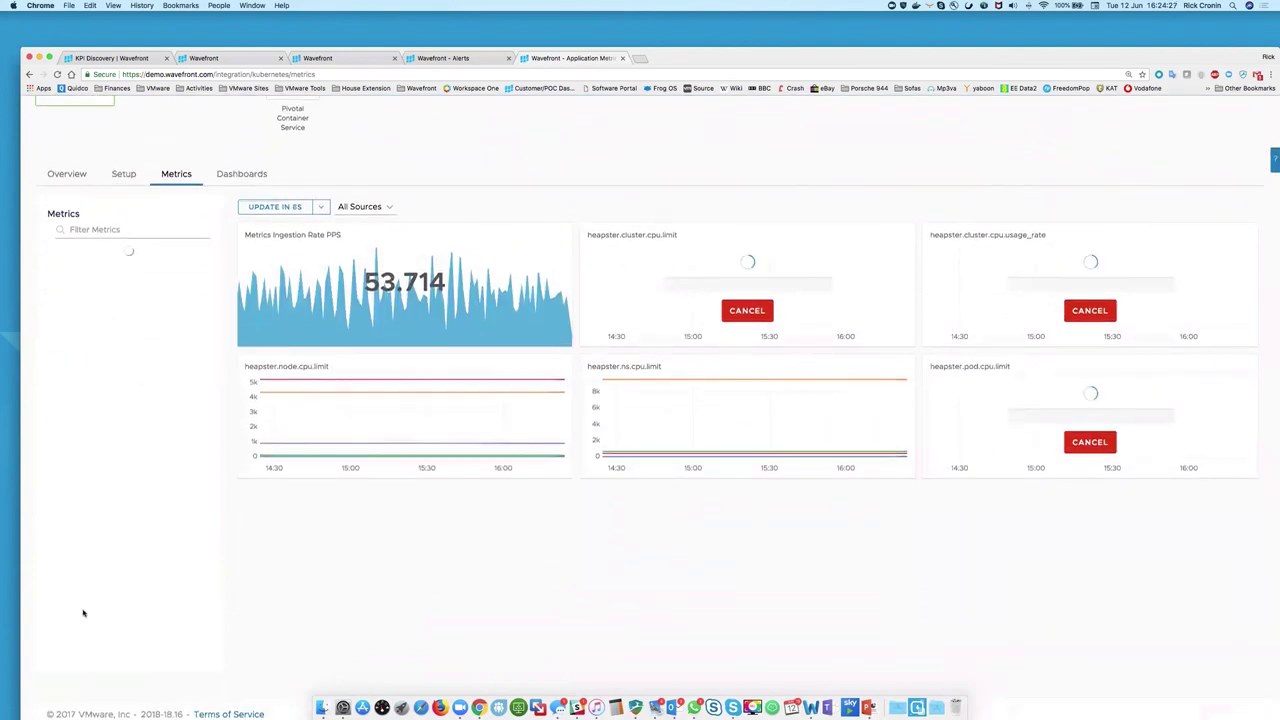
pyautogui.scroll(3, 83, 613)
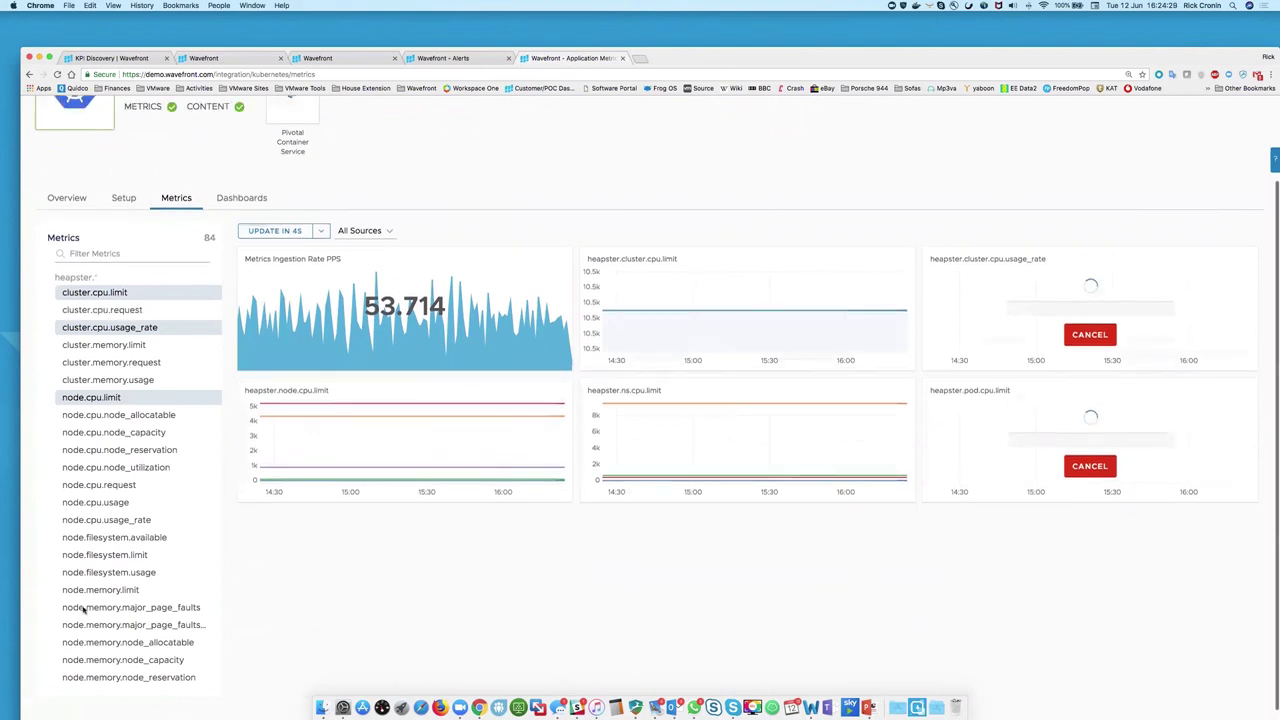
pyautogui.click(250, 299)
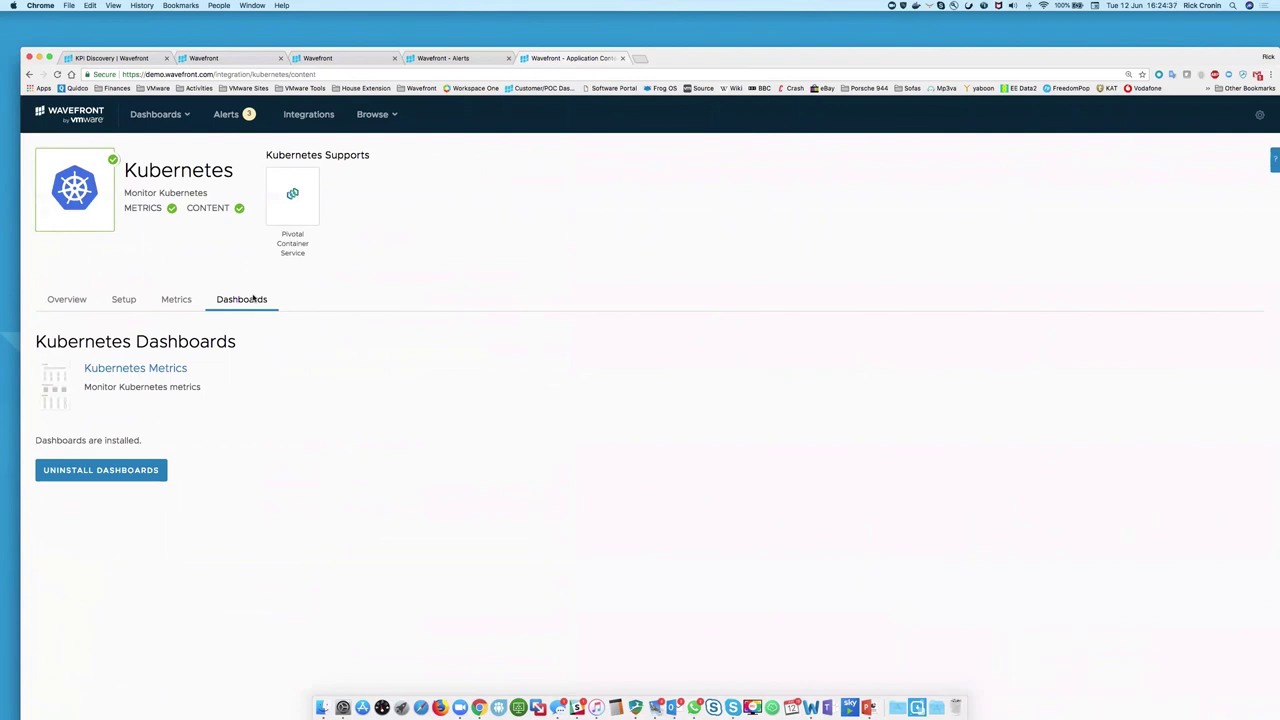
# Step: Open the Kubernetes Metrics dashboard and browse its cluster, namespace, node and pod charts
pyautogui.click(172, 369)
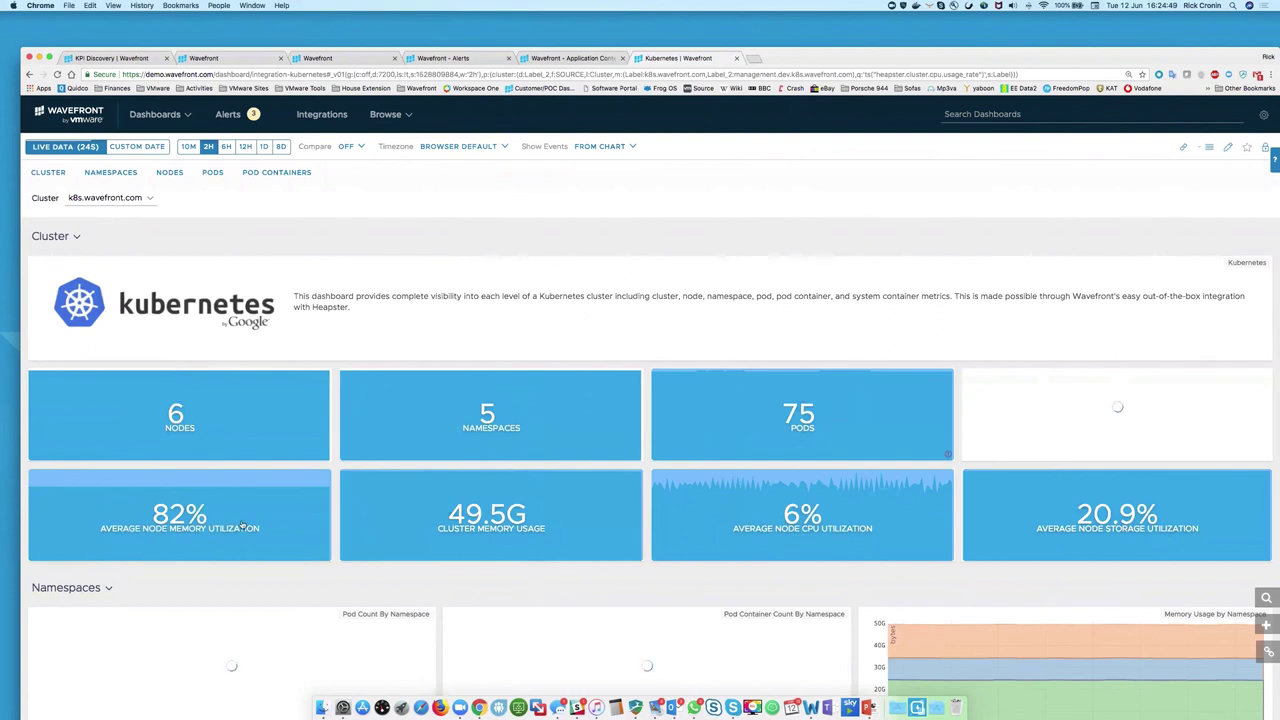
pyautogui.scroll(-3, 333, 529)
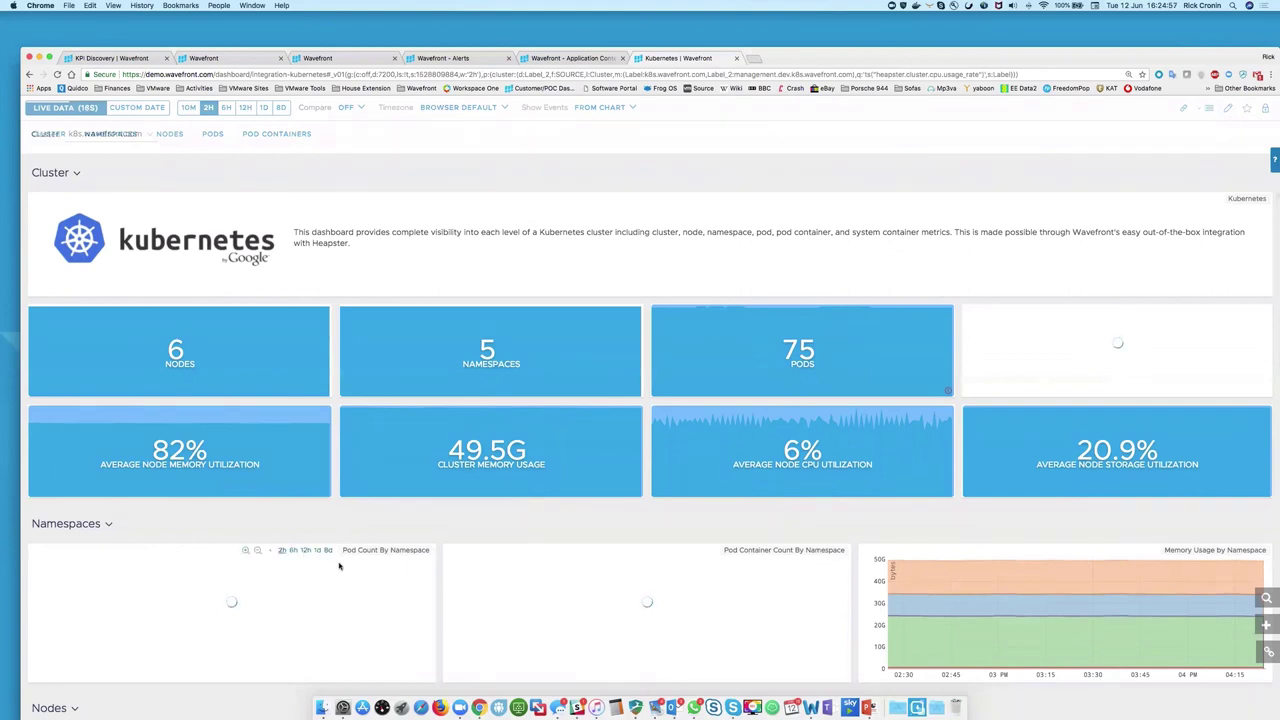
pyautogui.scroll(-2, 339, 566)
pyautogui.scroll(-5, 339, 566)
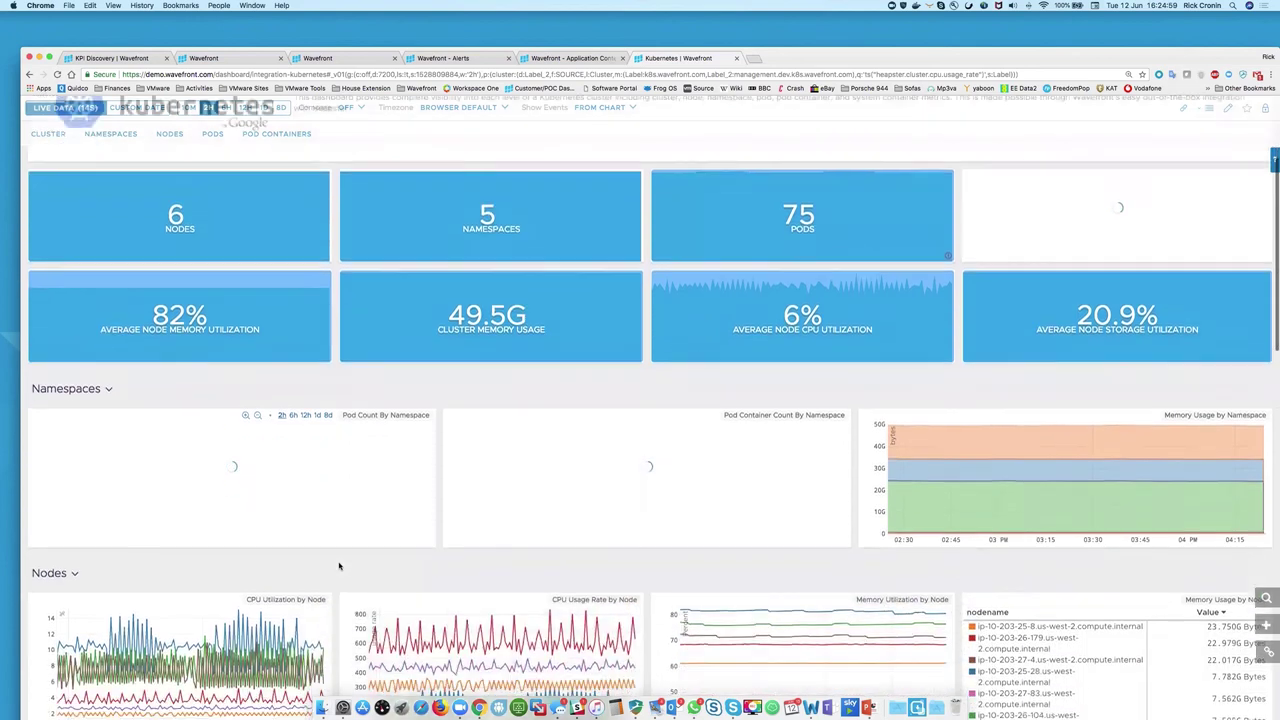
pyautogui.scroll(-2, 339, 566)
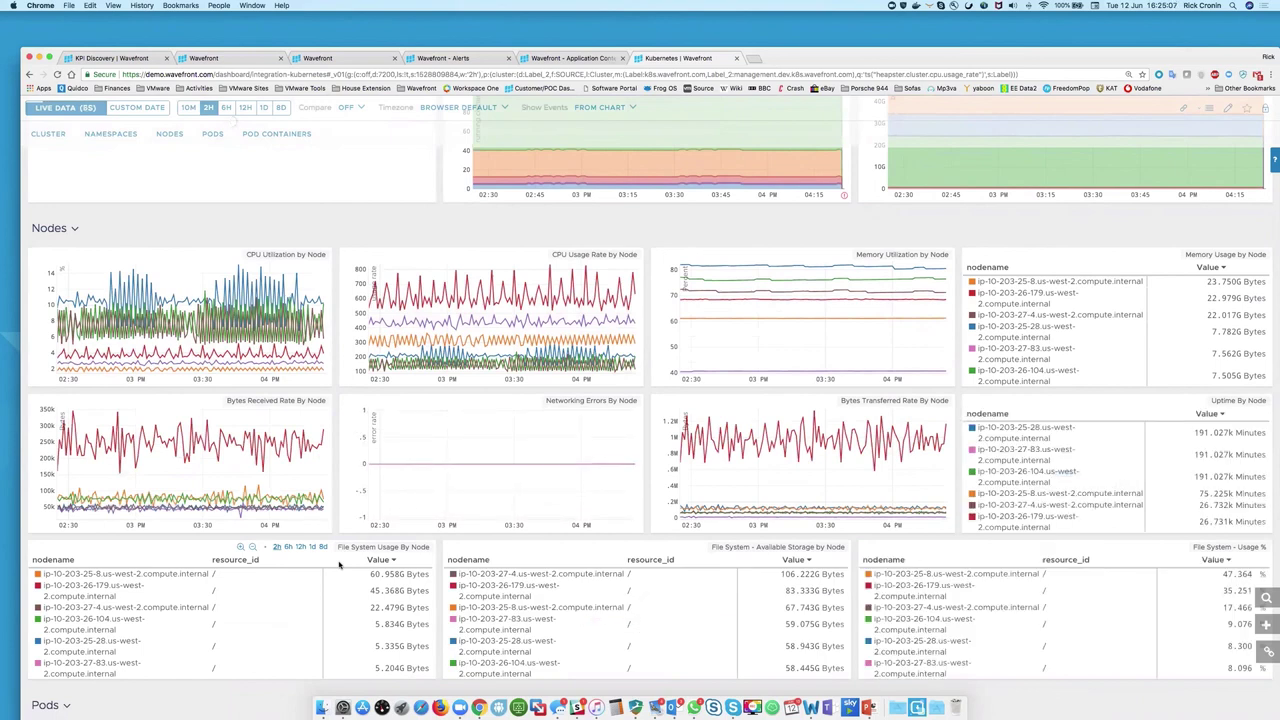
pyautogui.scroll(-3, 340, 563)
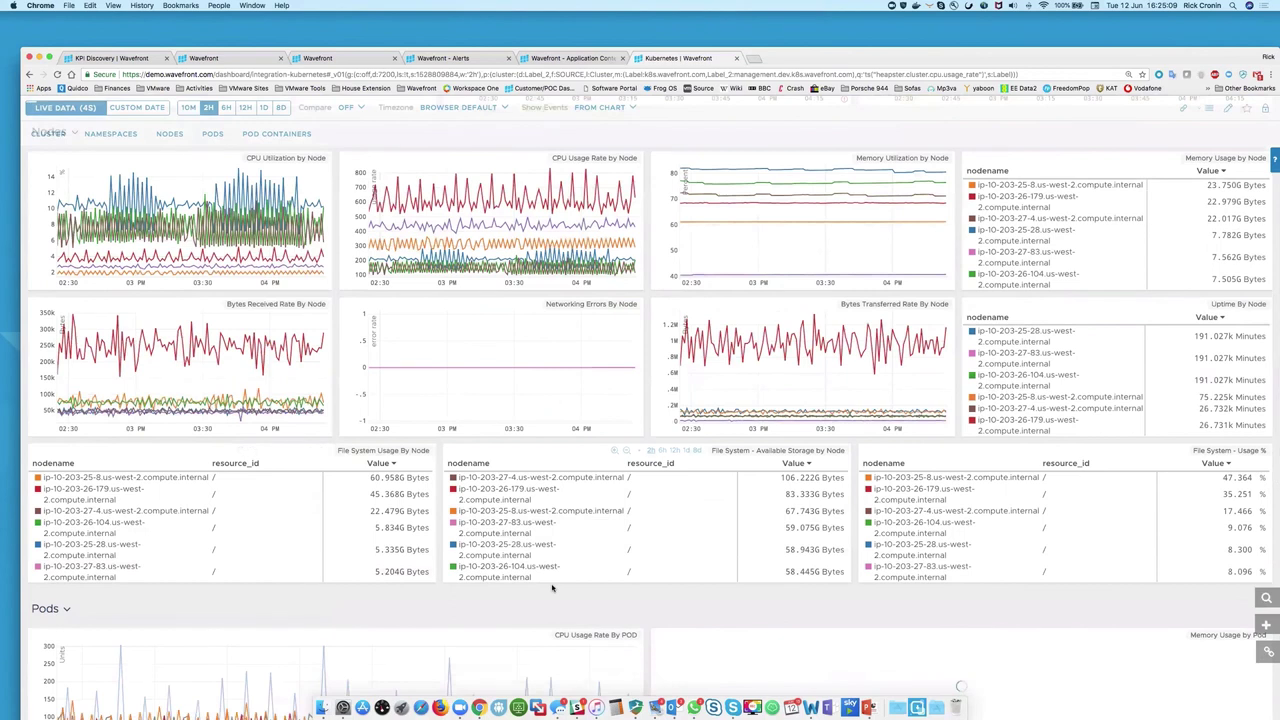
pyautogui.scroll(-8, 551, 588)
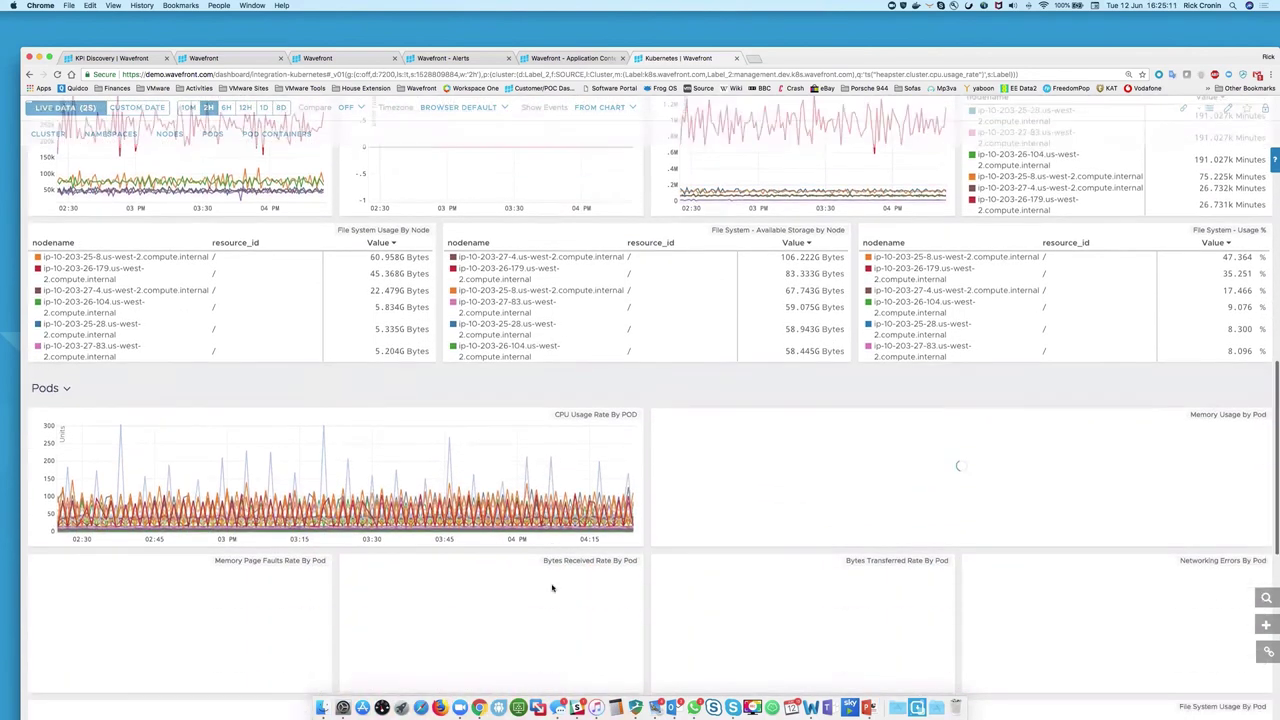
pyautogui.scroll(-6, 551, 588)
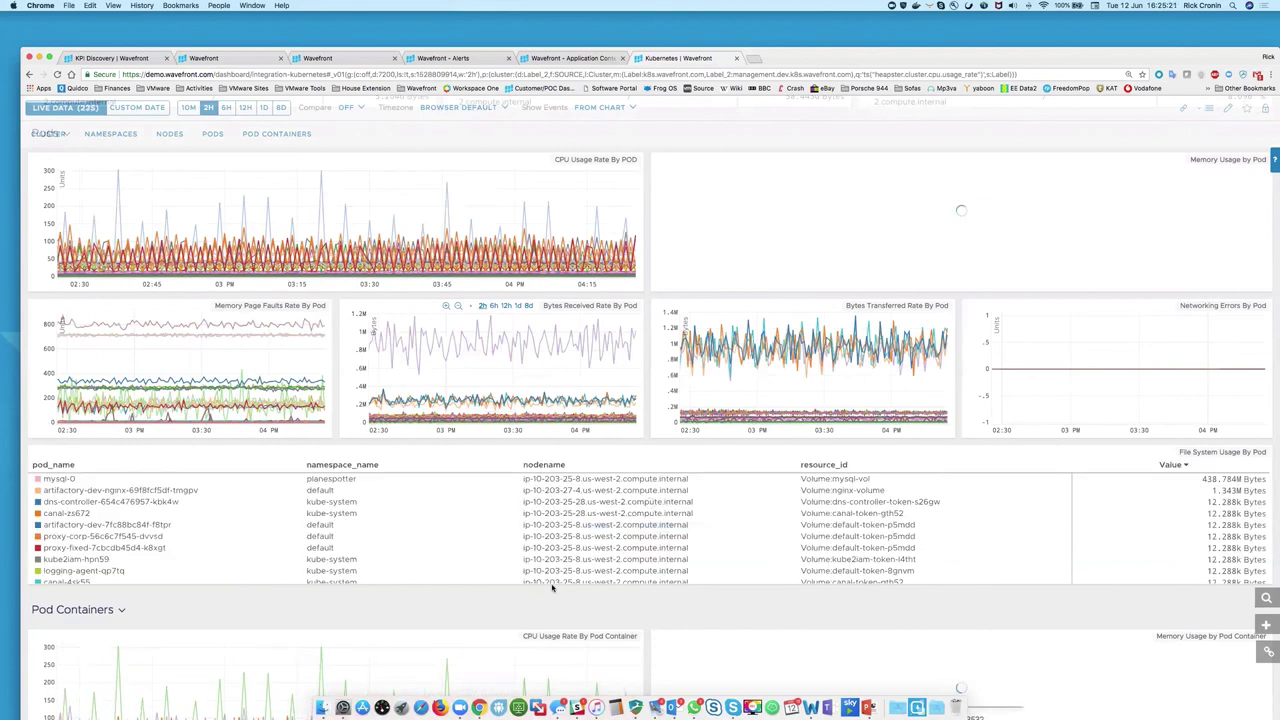
pyautogui.scroll(15, 551, 588)
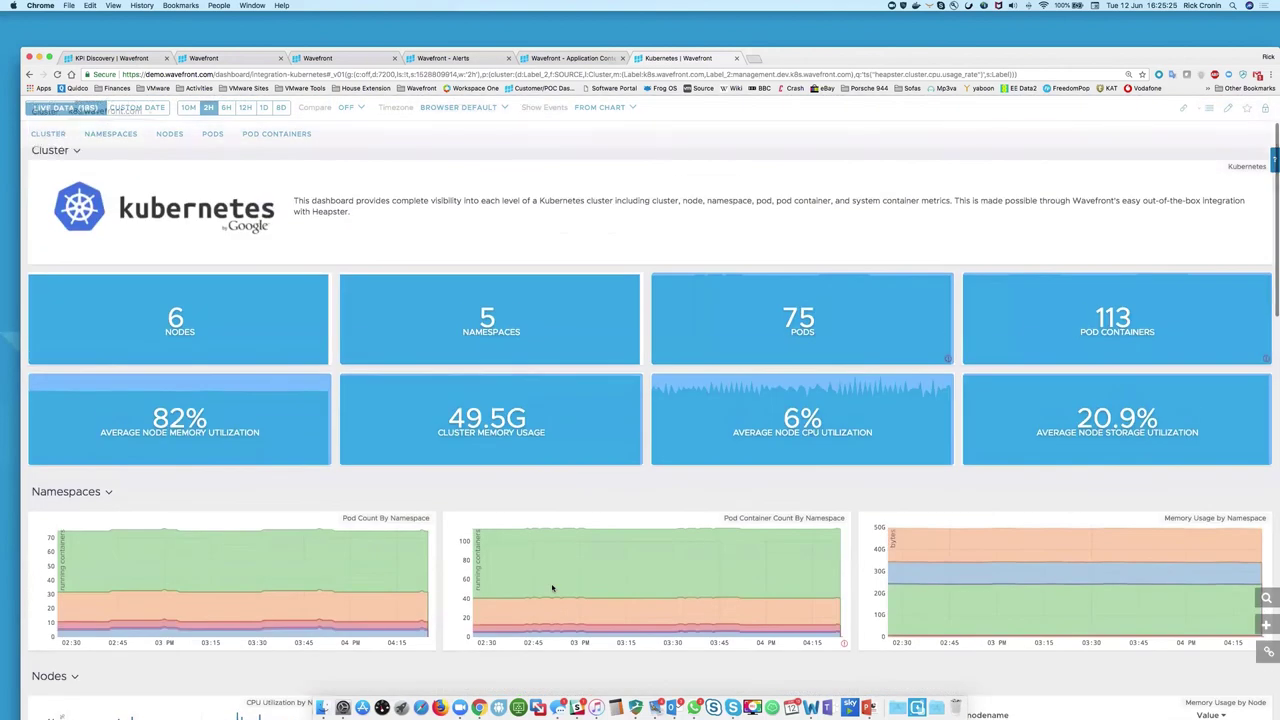
pyautogui.scroll(3, 551, 588)
# Step: Browse the integrations catalogue's categories, down to Monitoring Tools and Operating Systems
pyautogui.click(325, 117)
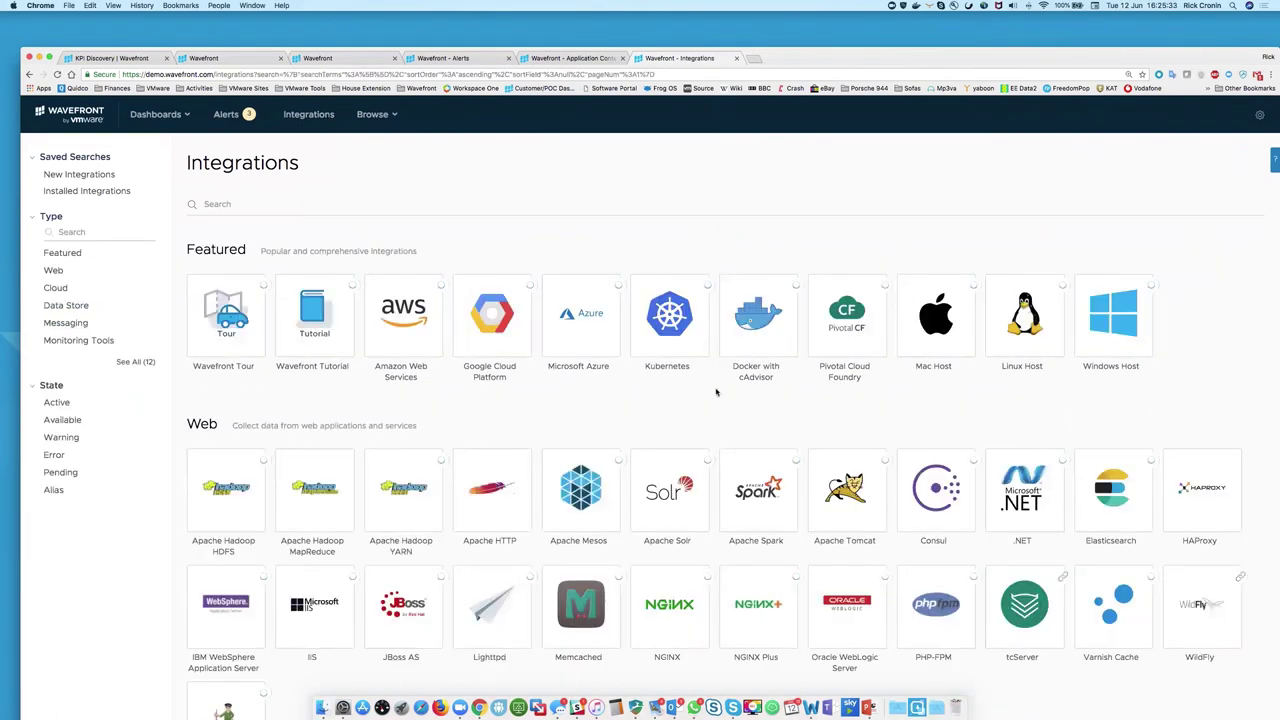
pyautogui.scroll(-5, 733, 401)
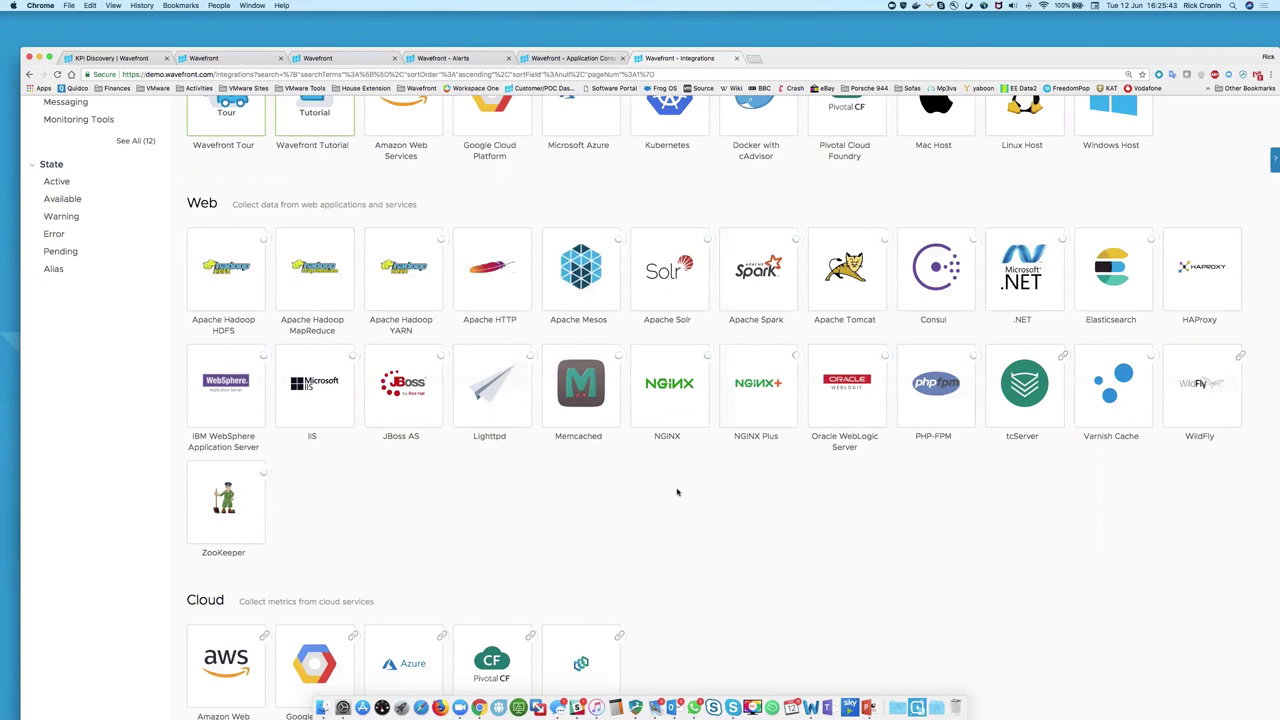
pyautogui.scroll(-5, 677, 492)
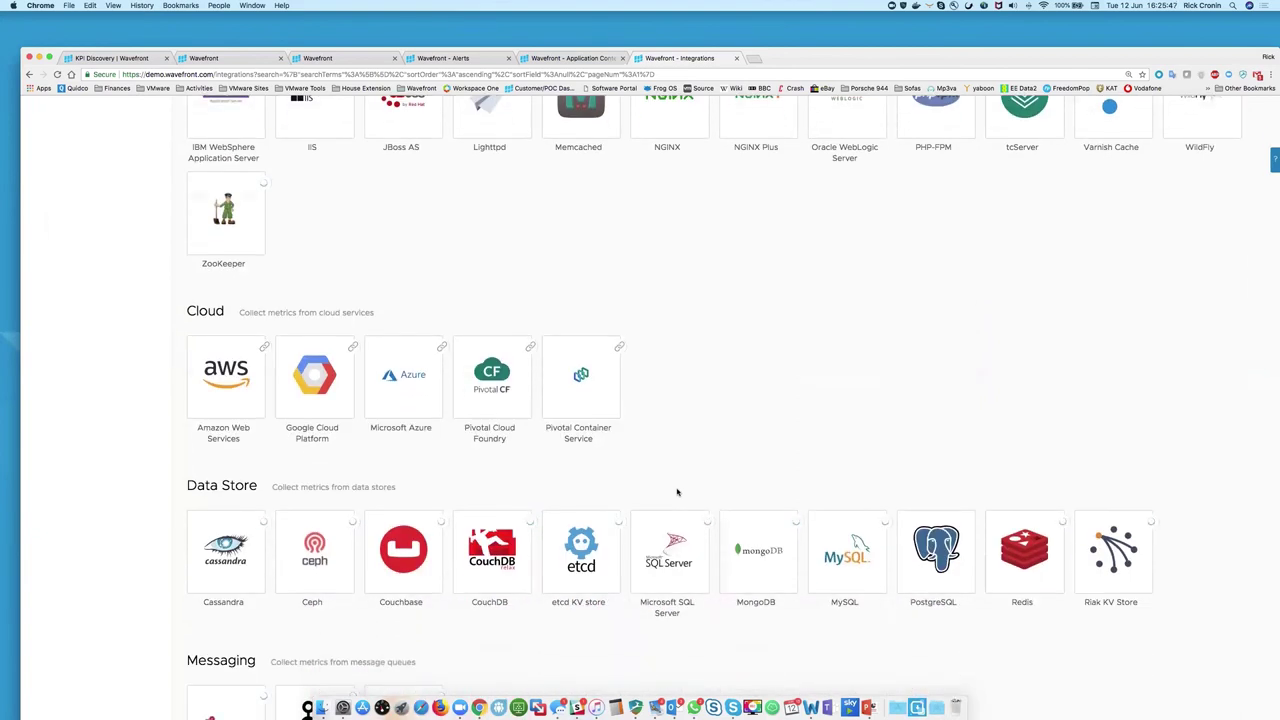
pyautogui.scroll(-3, 677, 492)
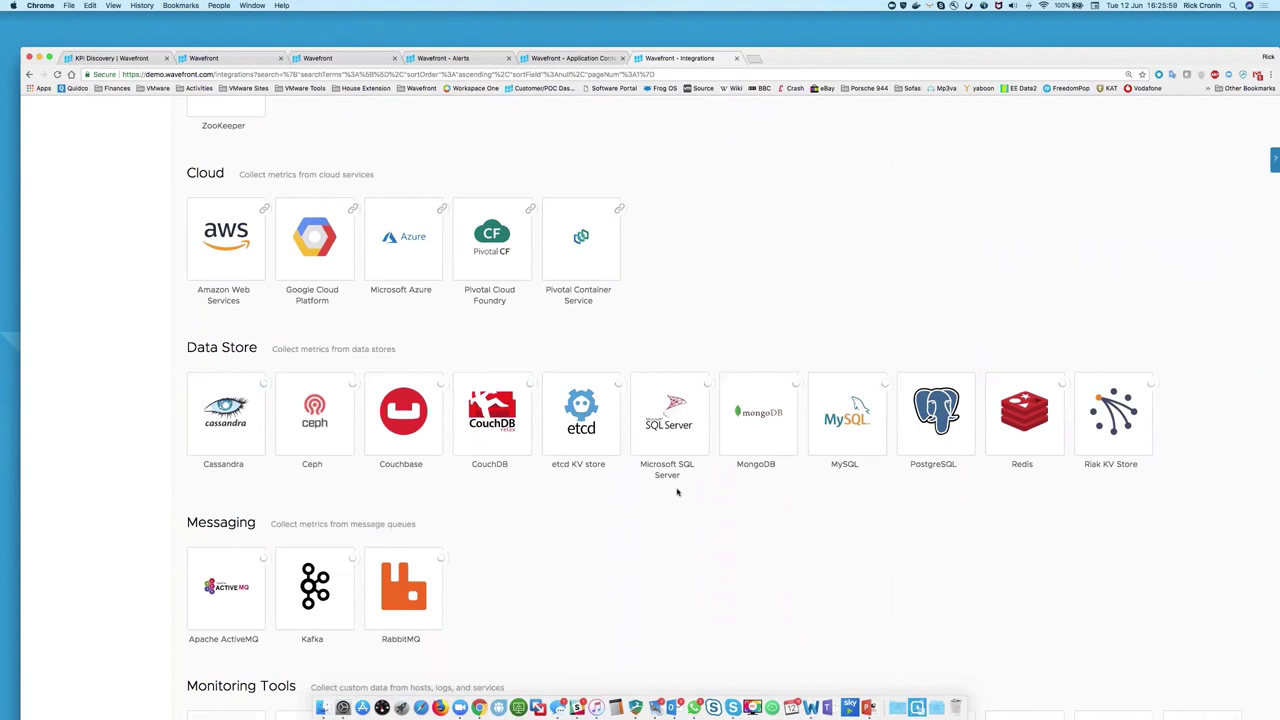
pyautogui.scroll(-3, 676, 491)
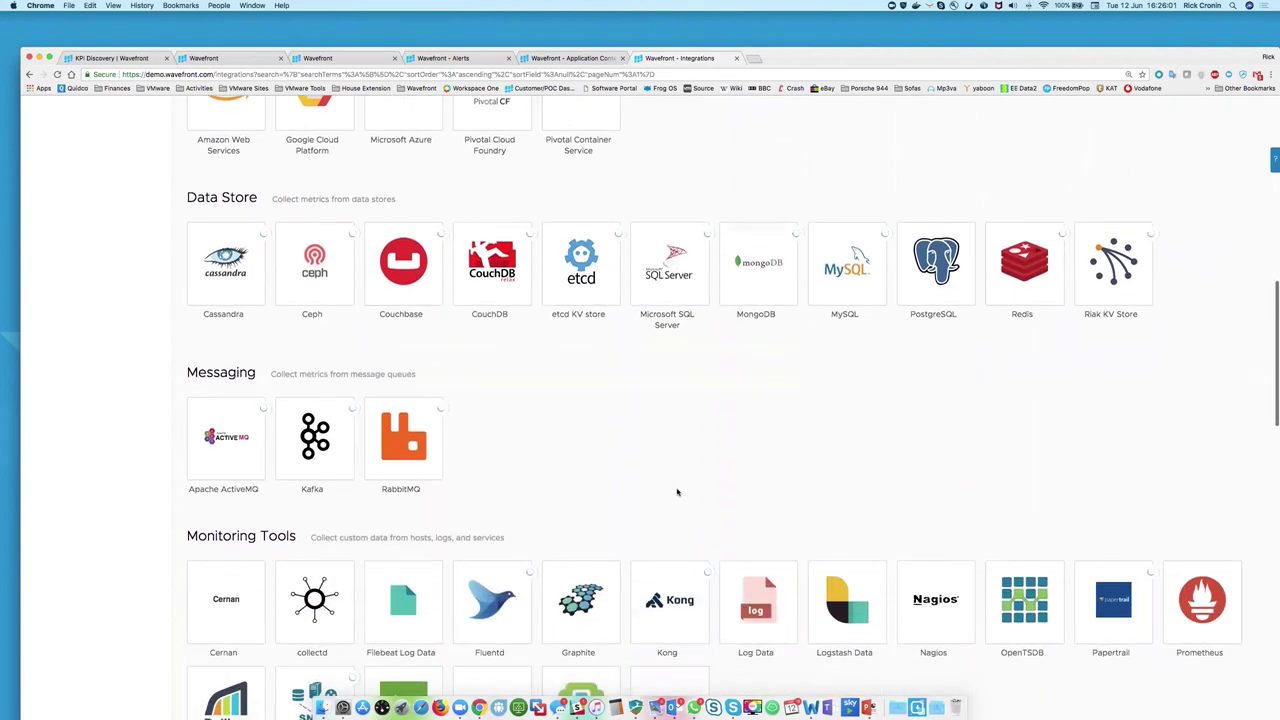
pyautogui.scroll(-1, 676, 491)
pyautogui.scroll(-2, 676, 491)
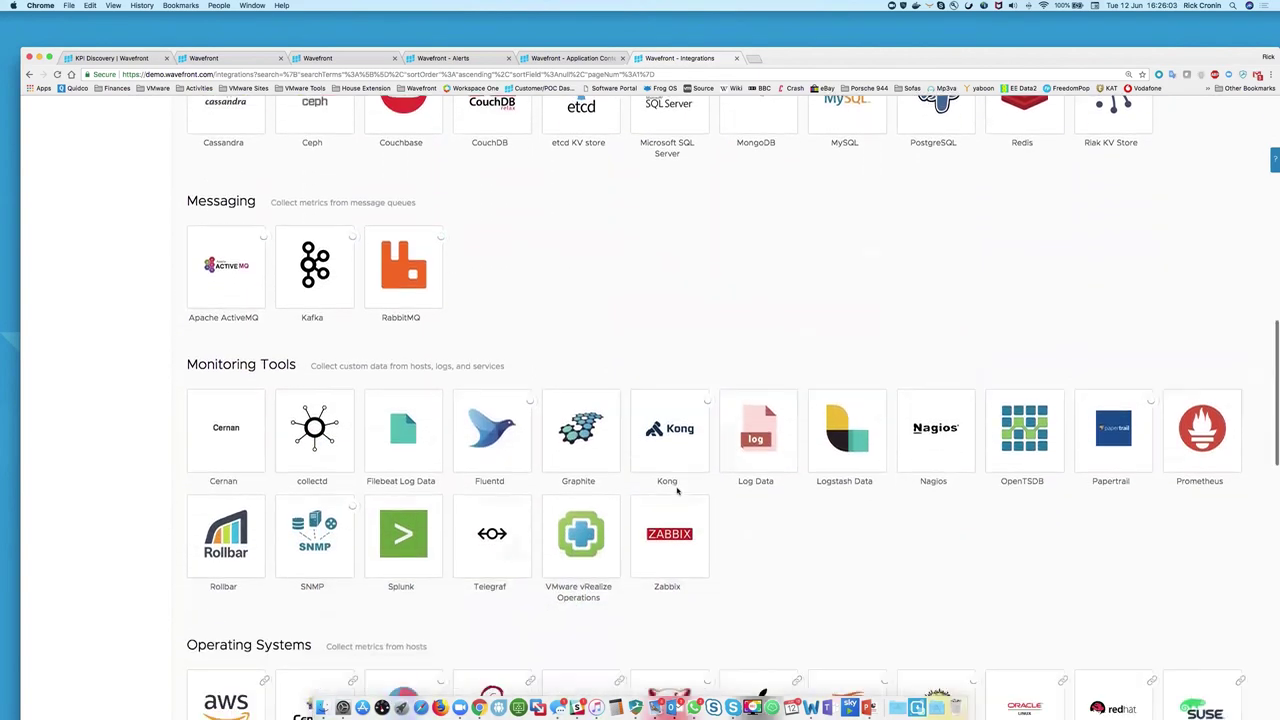
pyautogui.scroll(-2, 676, 491)
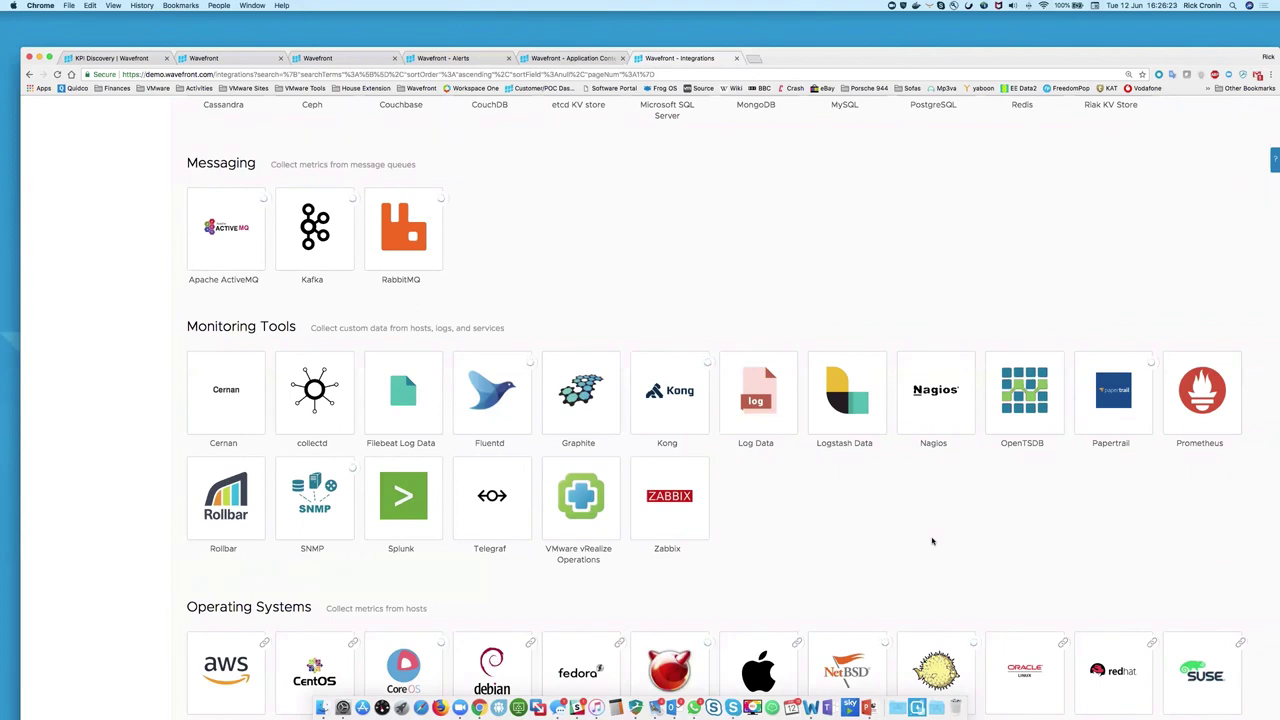
pyautogui.scroll(-3, 932, 541)
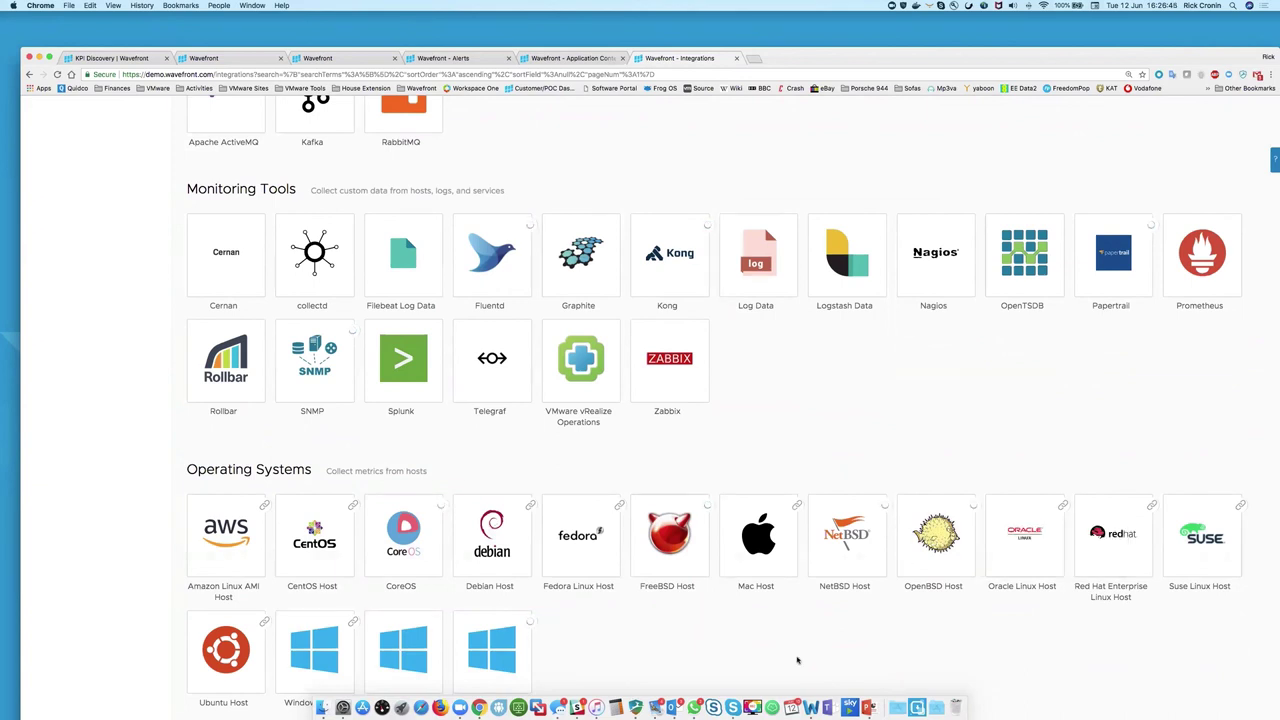
pyautogui.scroll(-5, 797, 660)
pyautogui.scroll(-10, 797, 660)
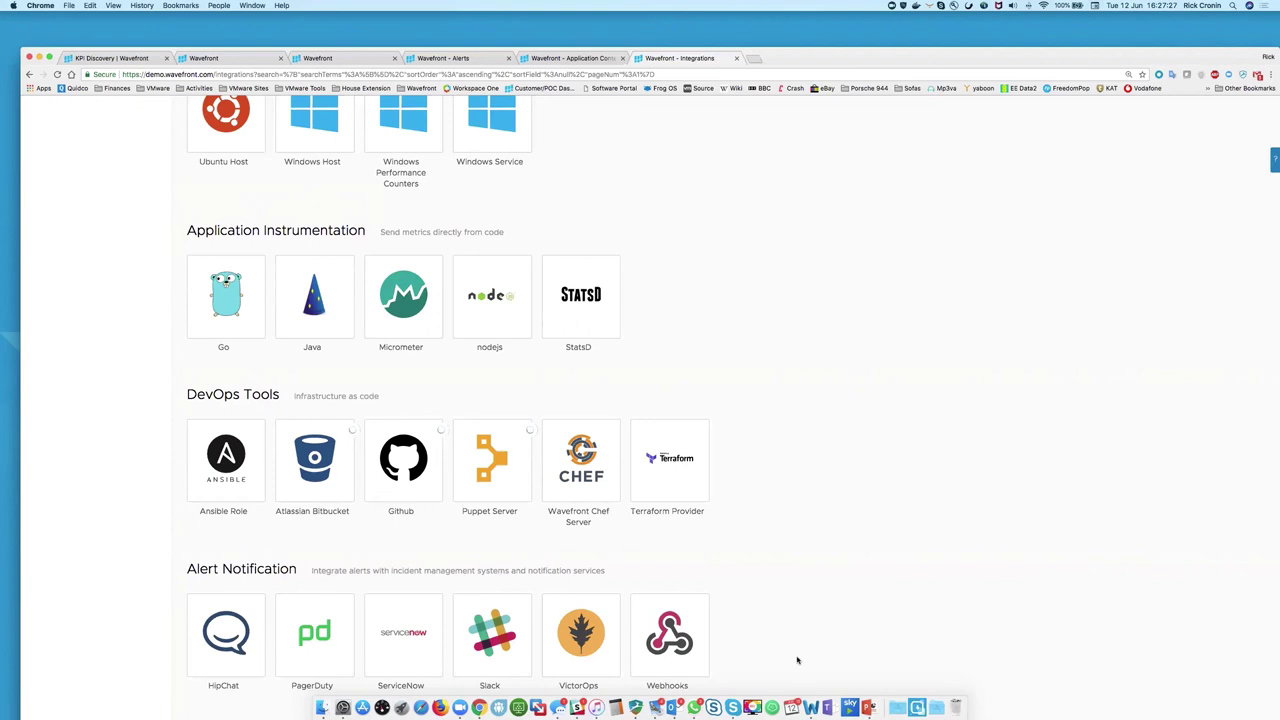
pyautogui.scroll(-5, 797, 660)
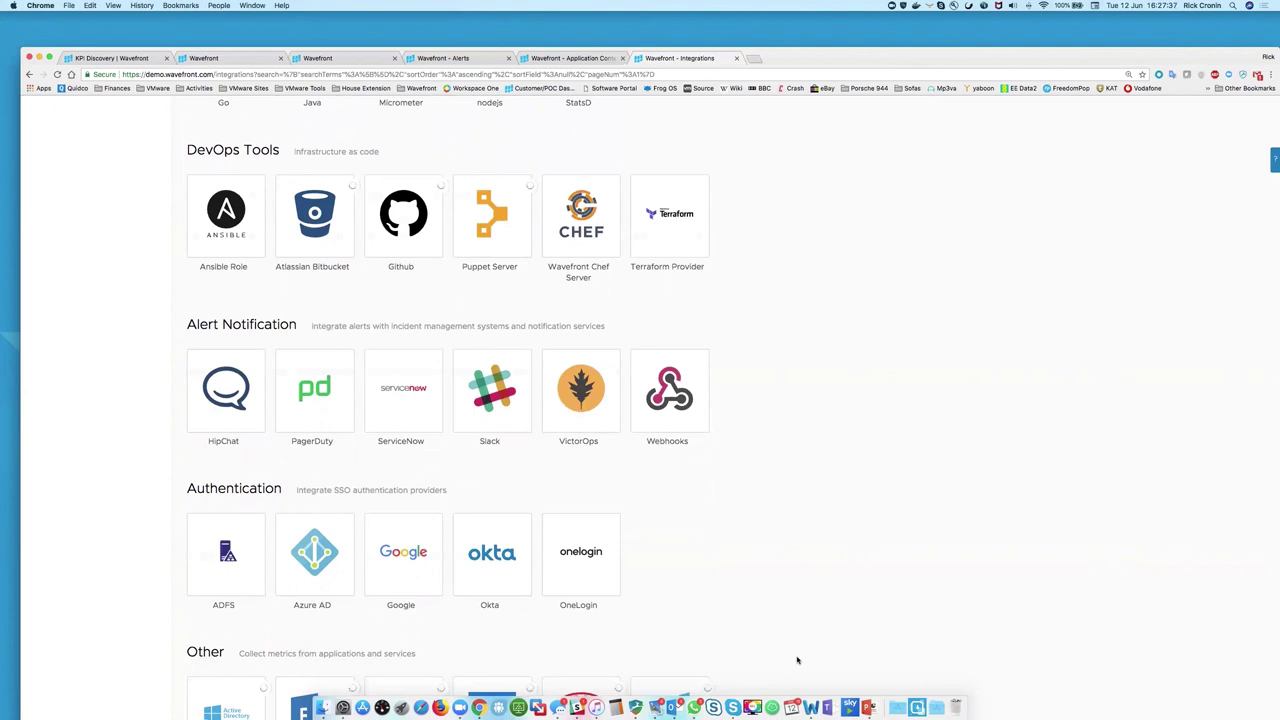
pyautogui.scroll(-4, 797, 660)
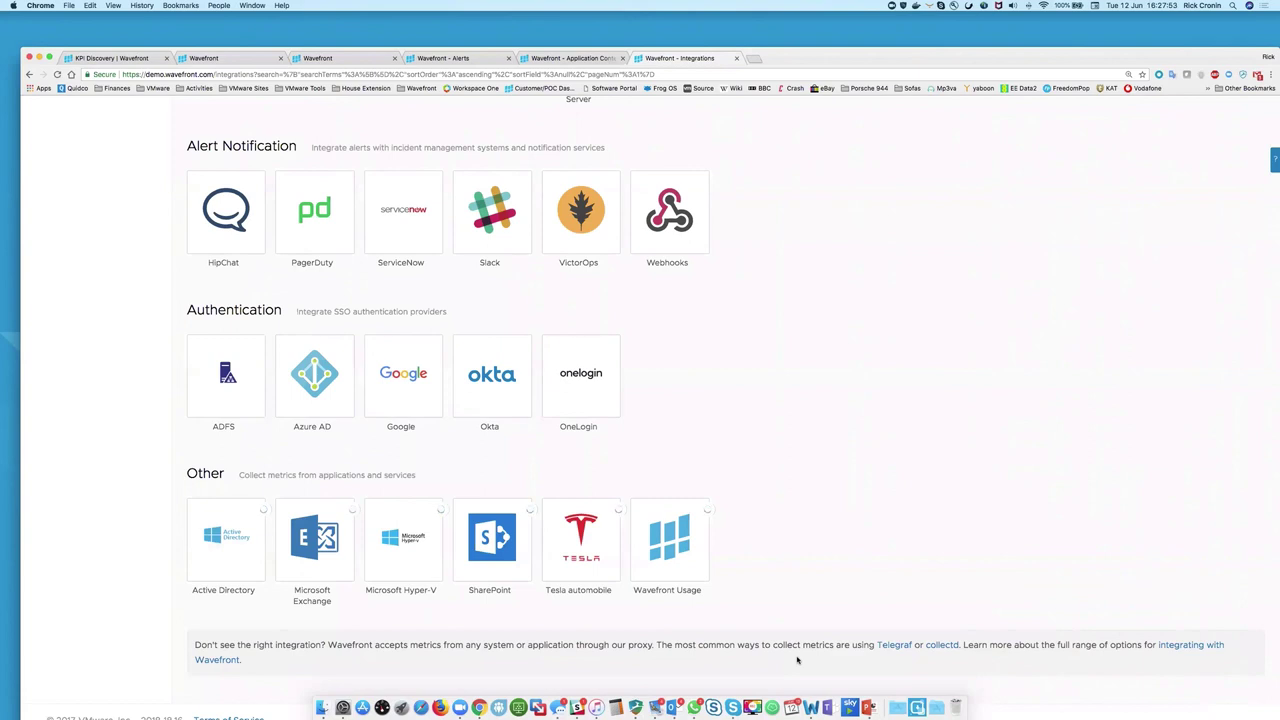
pyautogui.scroll(10, 917, 440)
pyautogui.scroll(5, 918, 440)
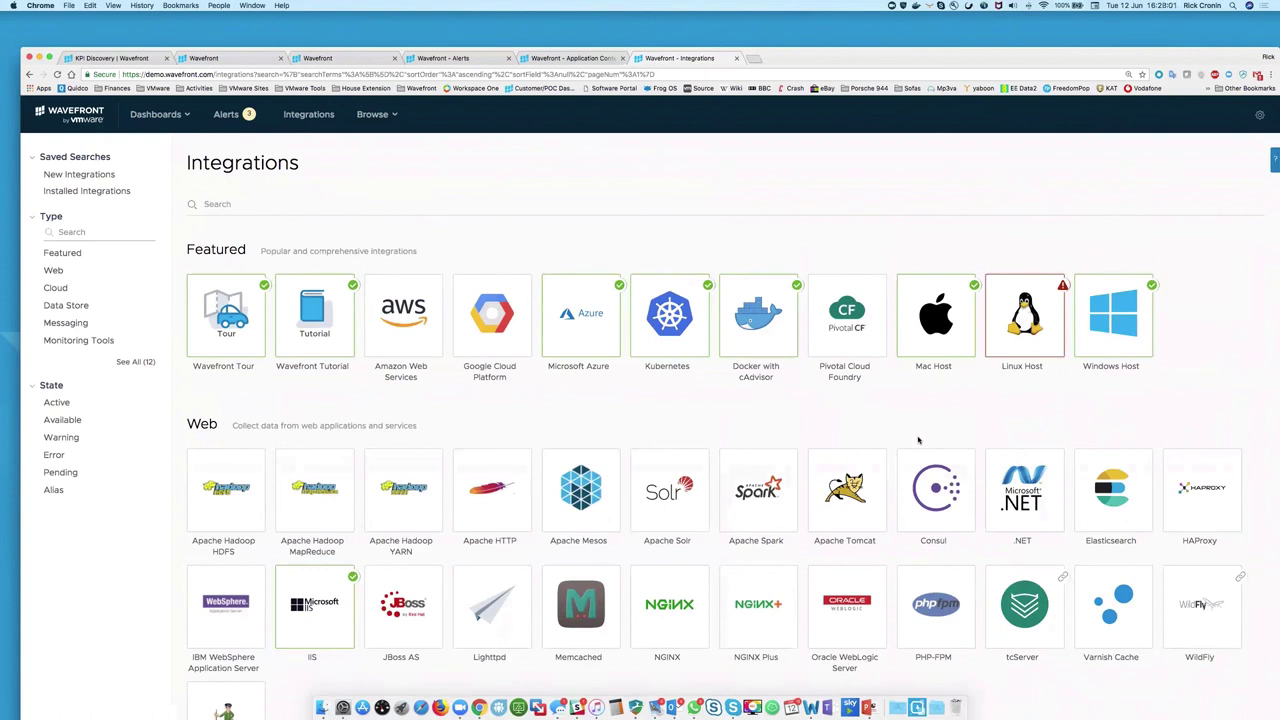
# Step: Switch to PowerPoint and present the Q&A slide (slide 9) as a full-screen slide show
pyautogui.press('super+Tab')
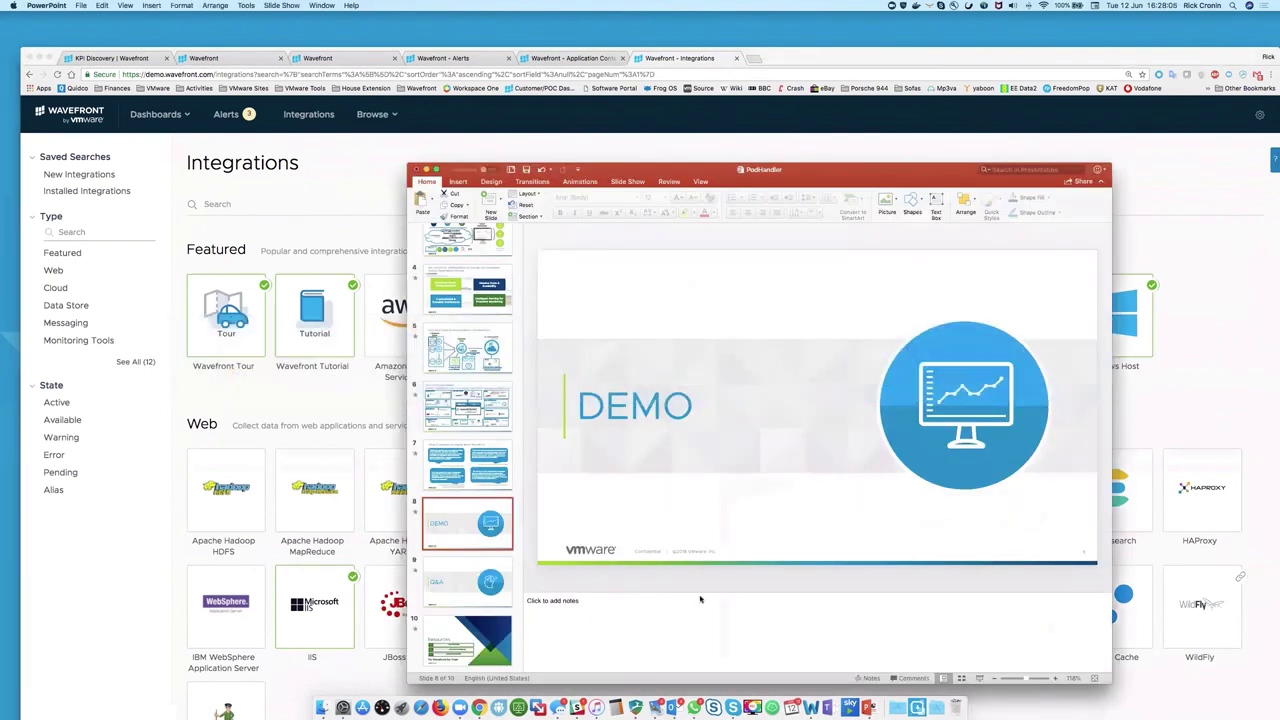
pyautogui.click(477, 572)
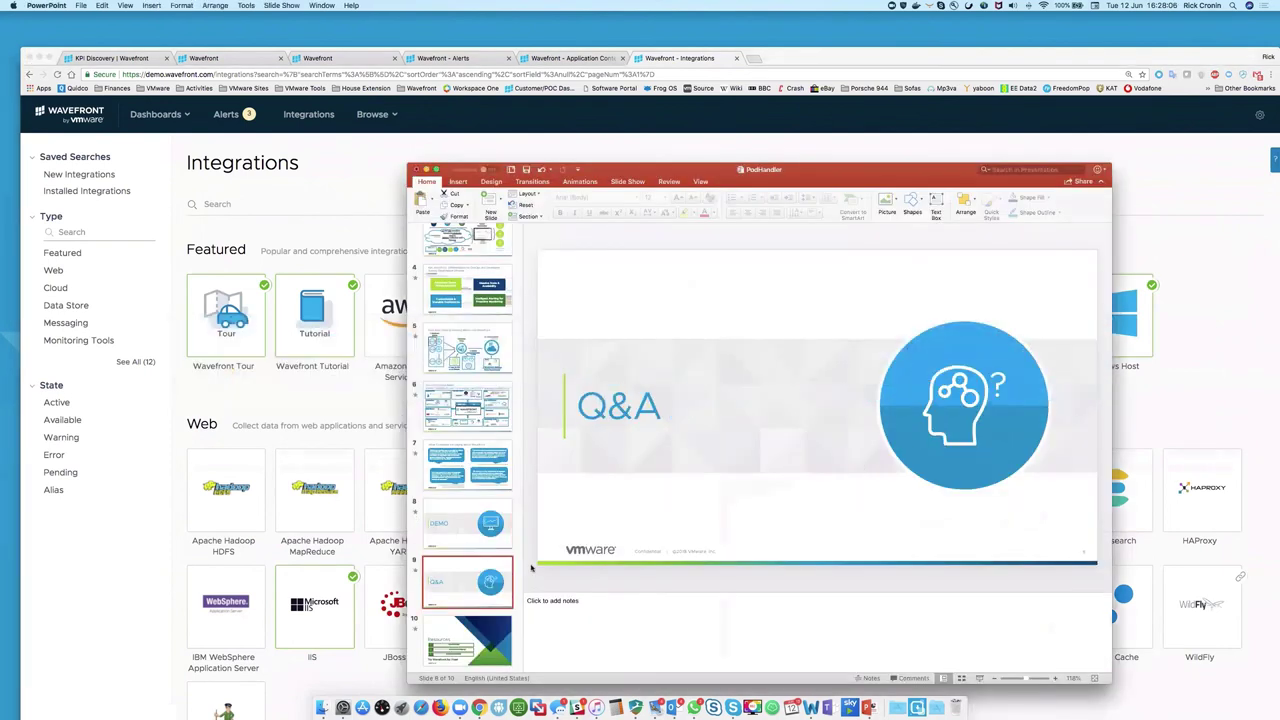
pyautogui.click(979, 678)
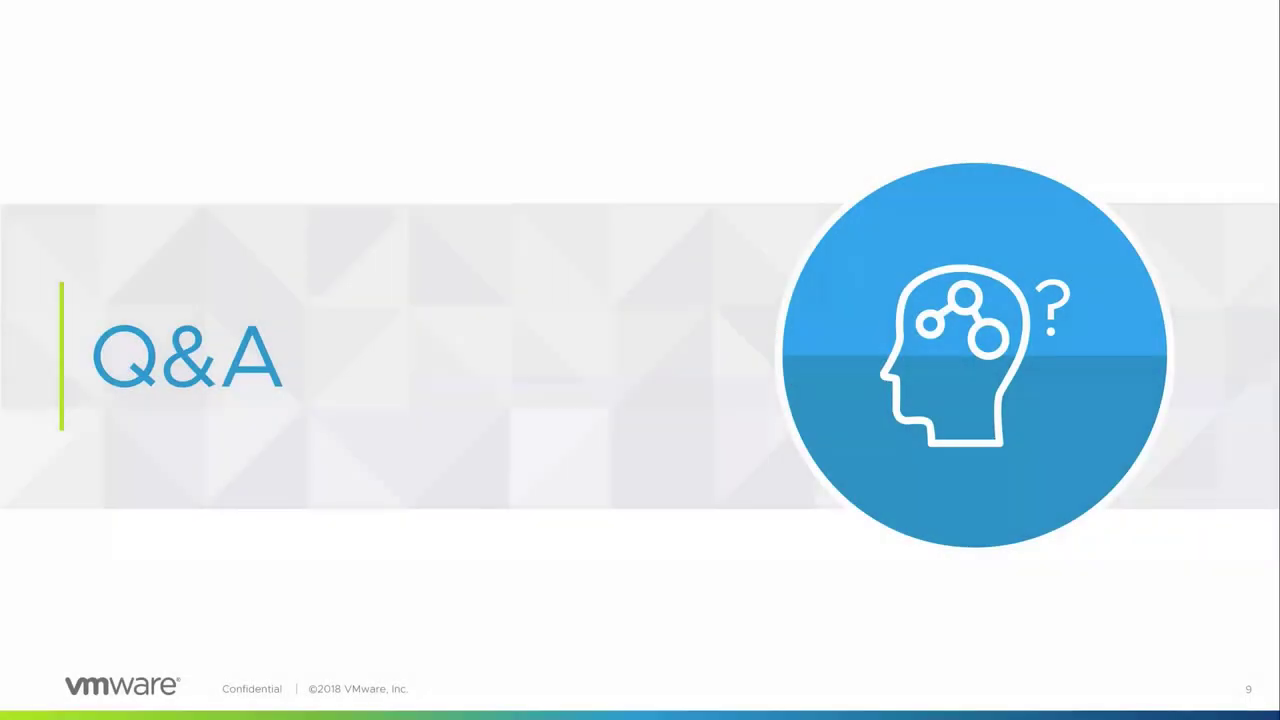